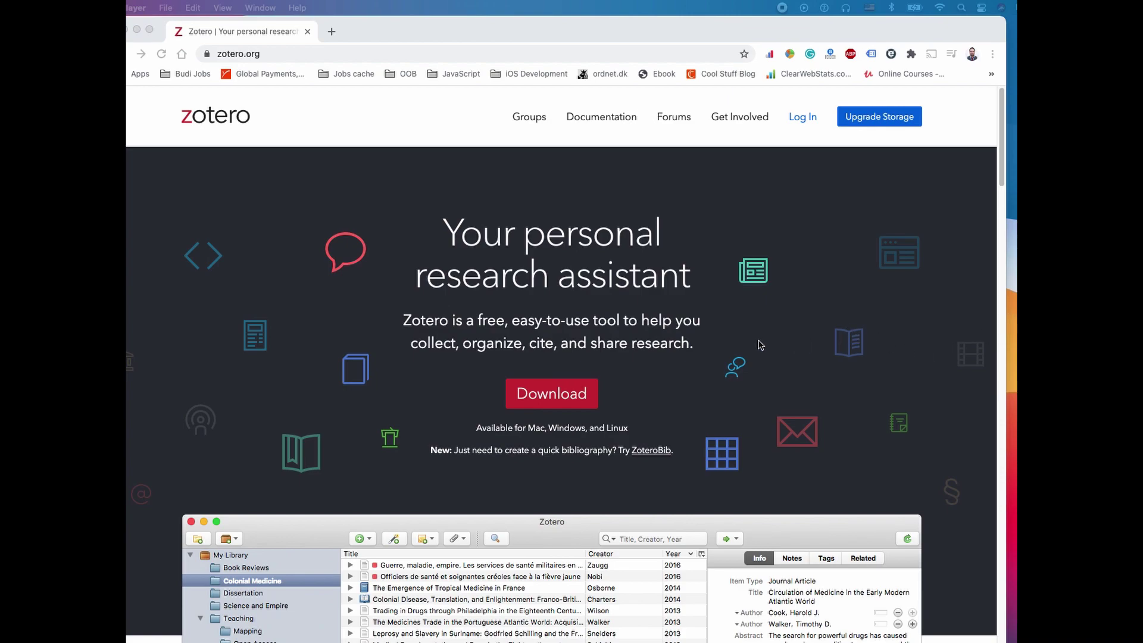
- Look over the zotero.org page, briefly selecting and deselecting its web address
scroll(735, 357, "down", 2)
scroll(735, 358, "up", 2)
left_click(735, 357)
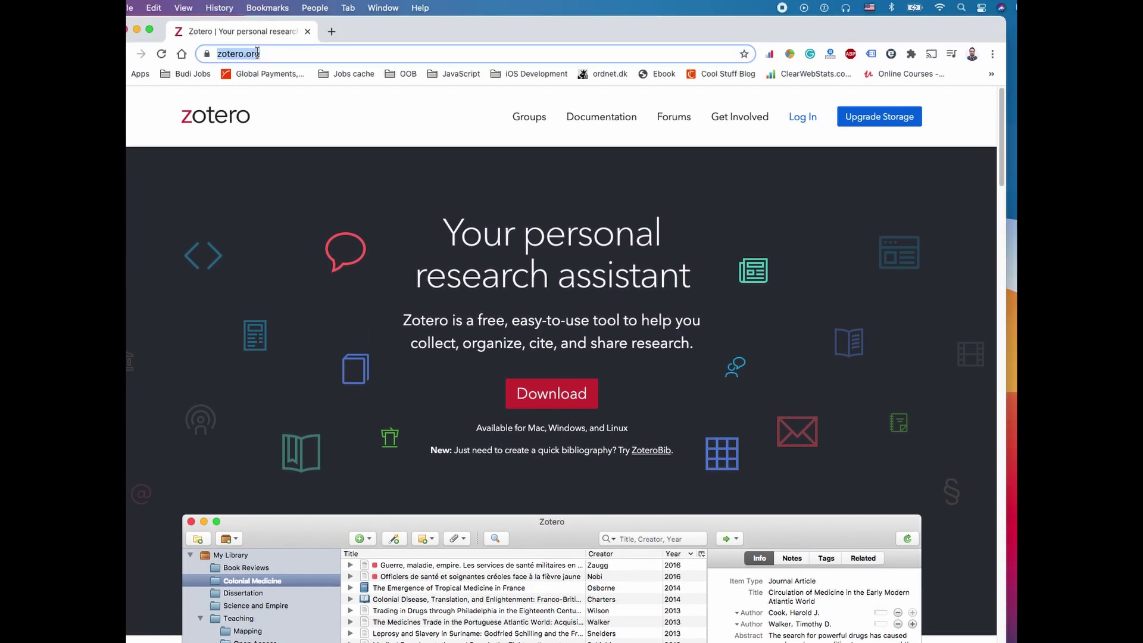
left_click(489, 269)
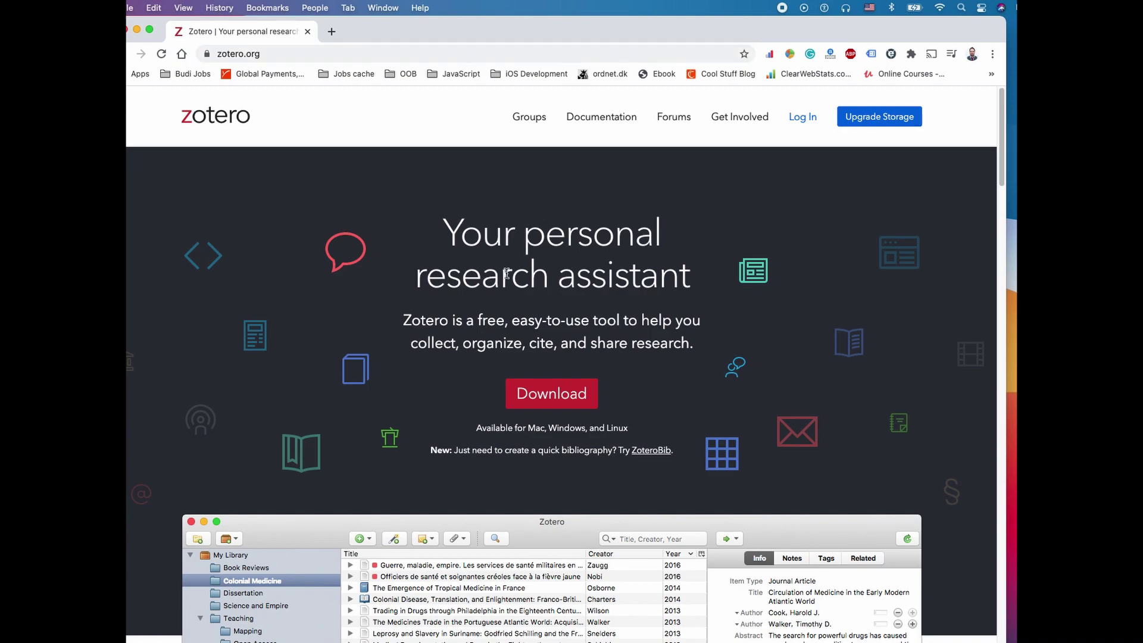
scroll(525, 247, "down", 2)
scroll(526, 247, "up", 2)
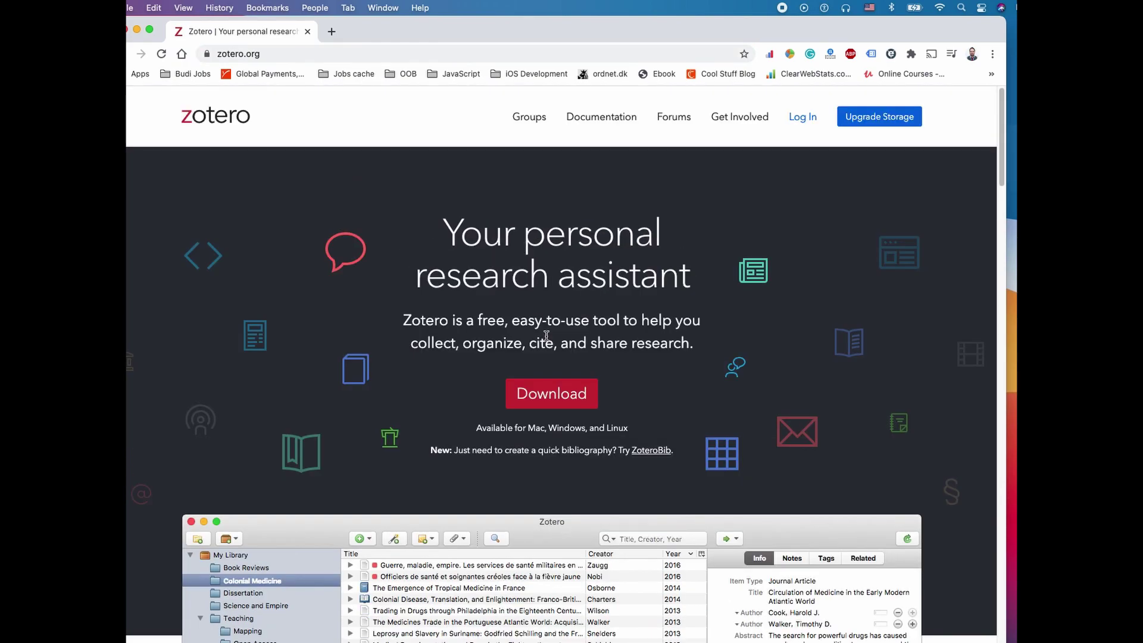
- Go to the Downloads page and review the Zotero 5.0 for Mac and Connector options
left_click(569, 396)
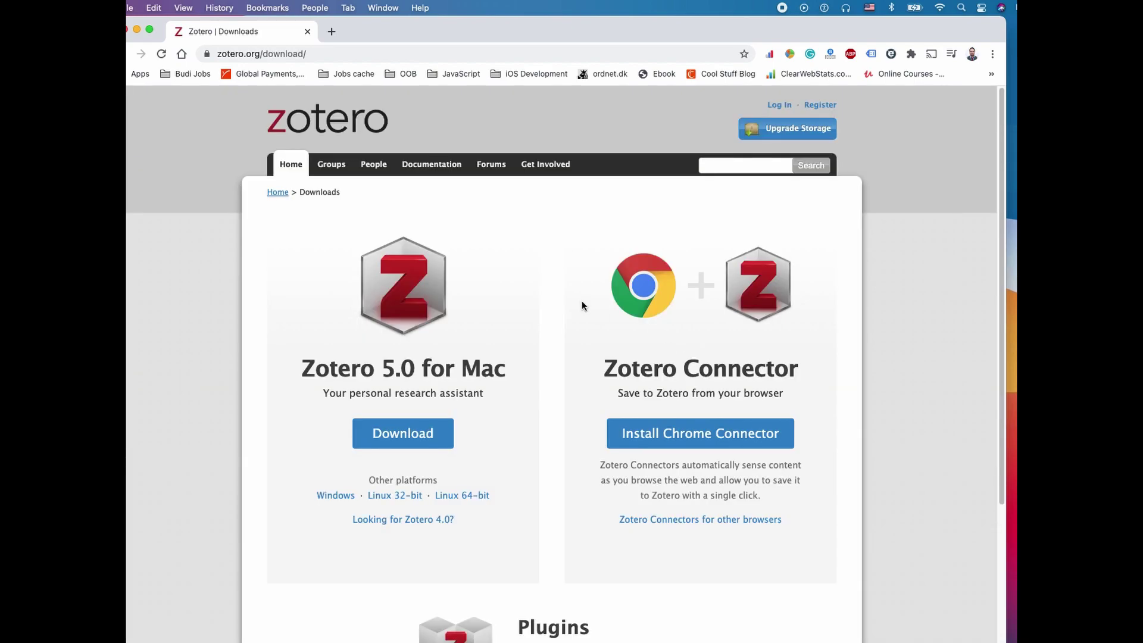
scroll(581, 301, "down", 2)
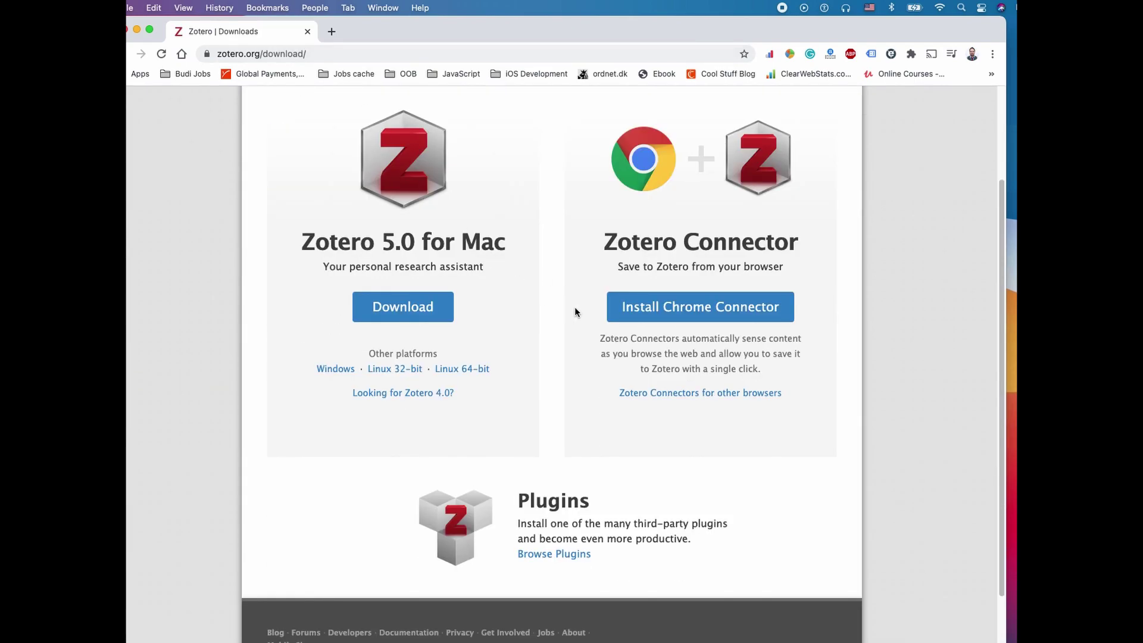
scroll(574, 305, "up", 4)
left_click_drag(325, 251, 513, 281)
left_click(568, 288)
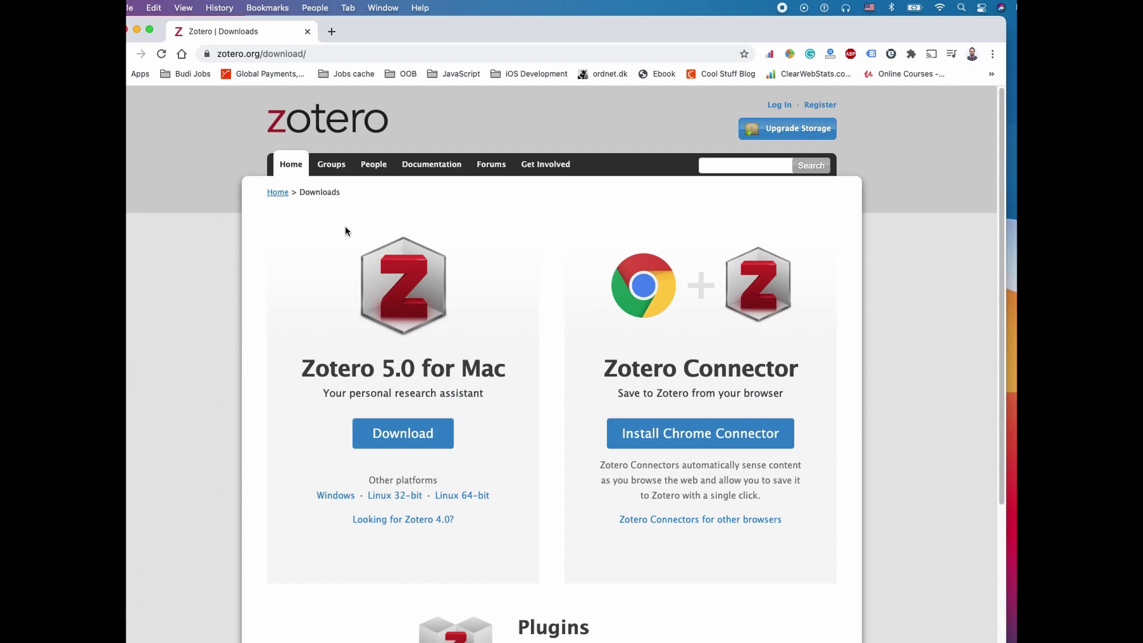
left_click_drag(344, 226, 807, 459)
left_click(836, 449)
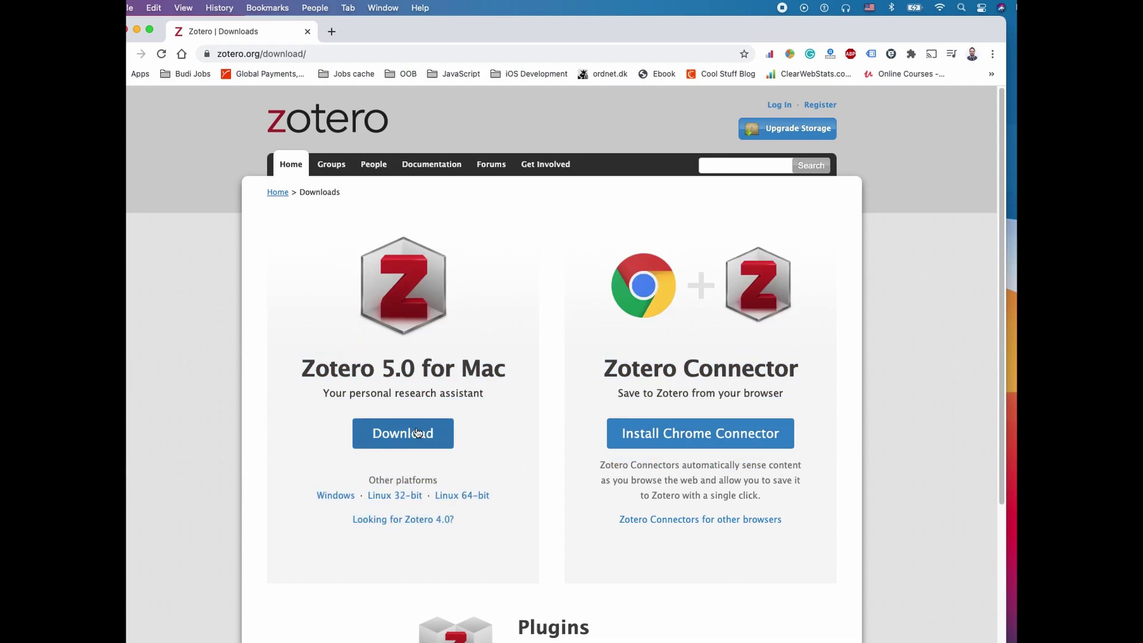
triple_click(345, 367)
left_click(460, 391)
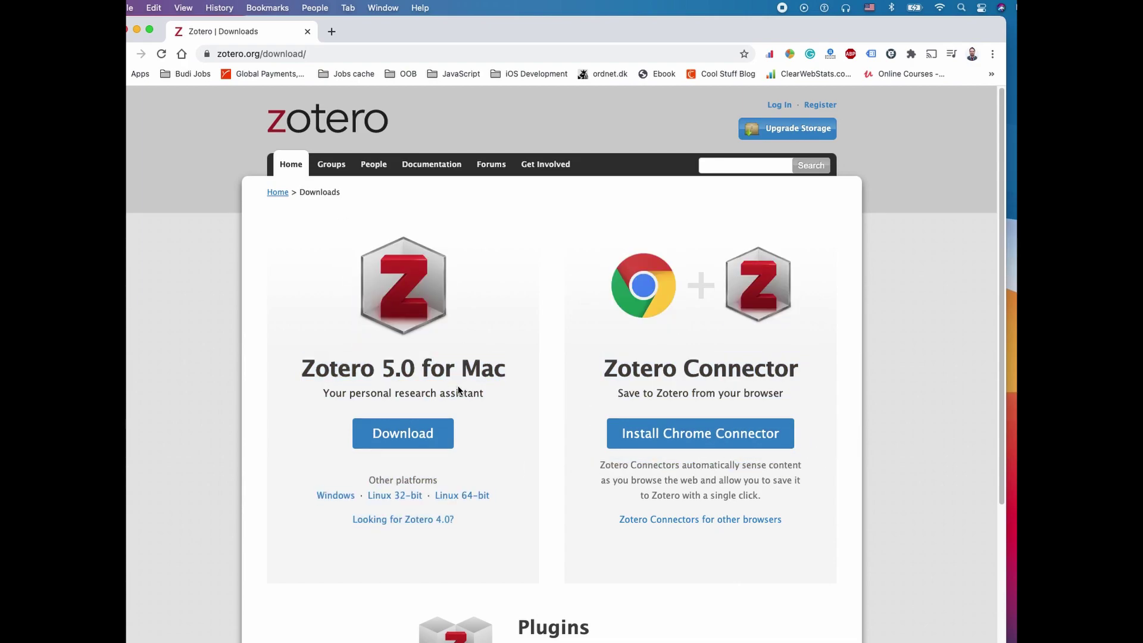
- Download the Zotero 5.0 for Mac installer, Zotero-5.0.93.dmg
left_click(432, 440)
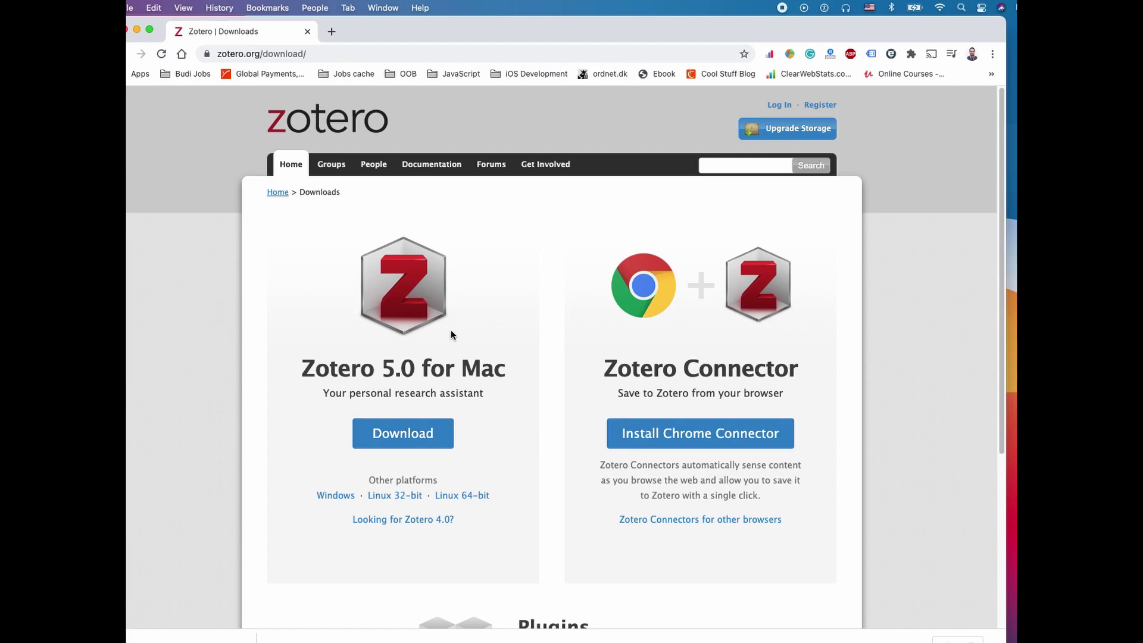
triple_click(449, 354)
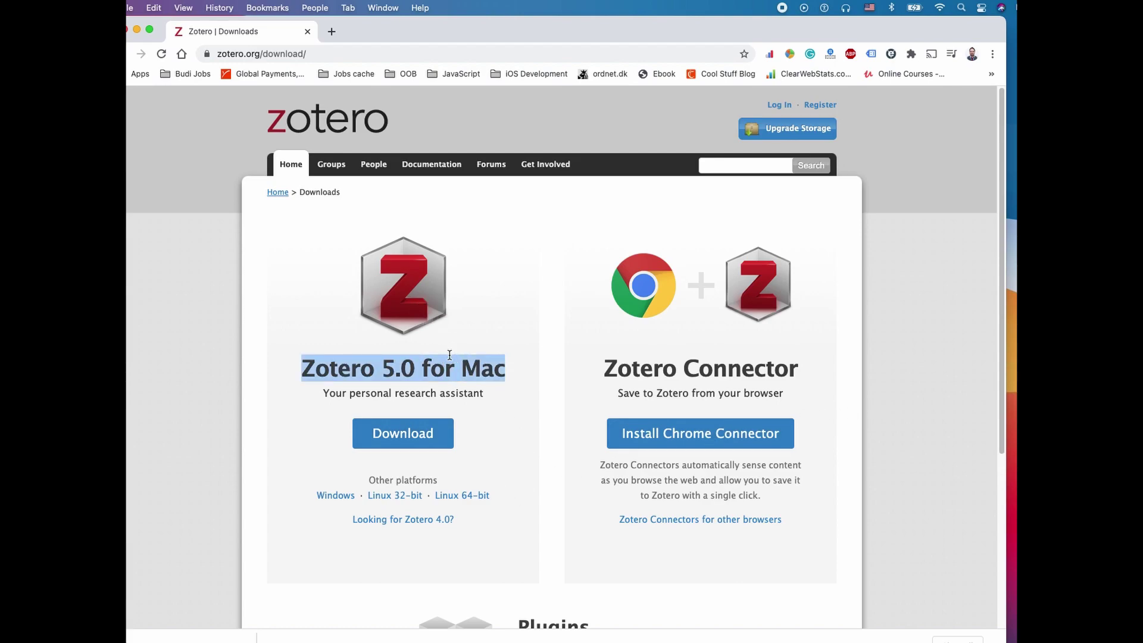
triple_click(714, 366)
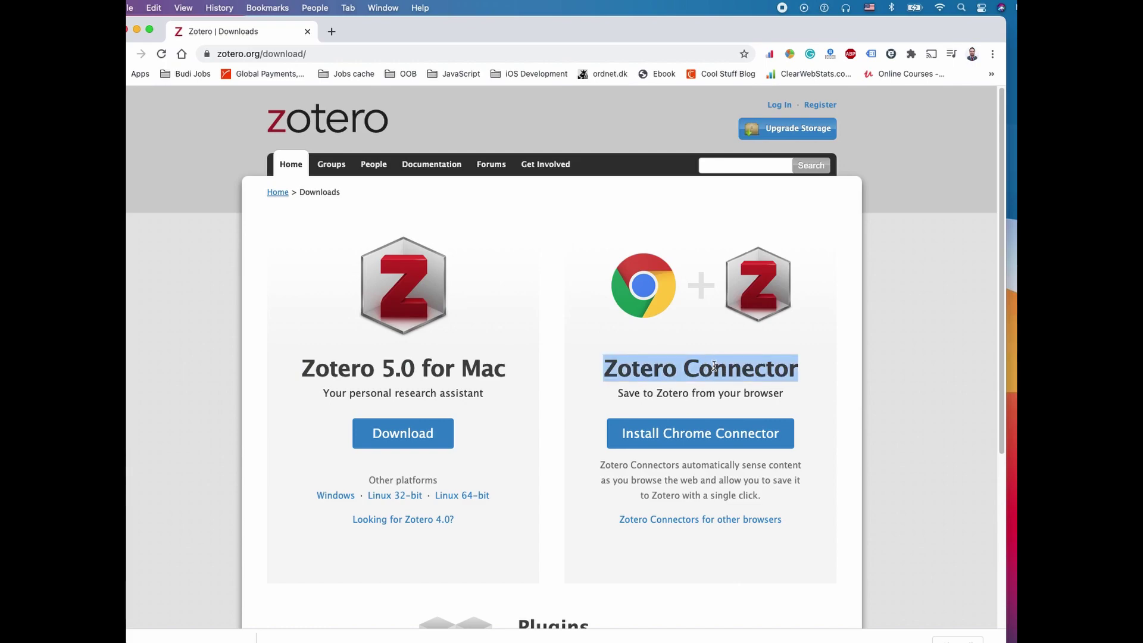
left_click(835, 458)
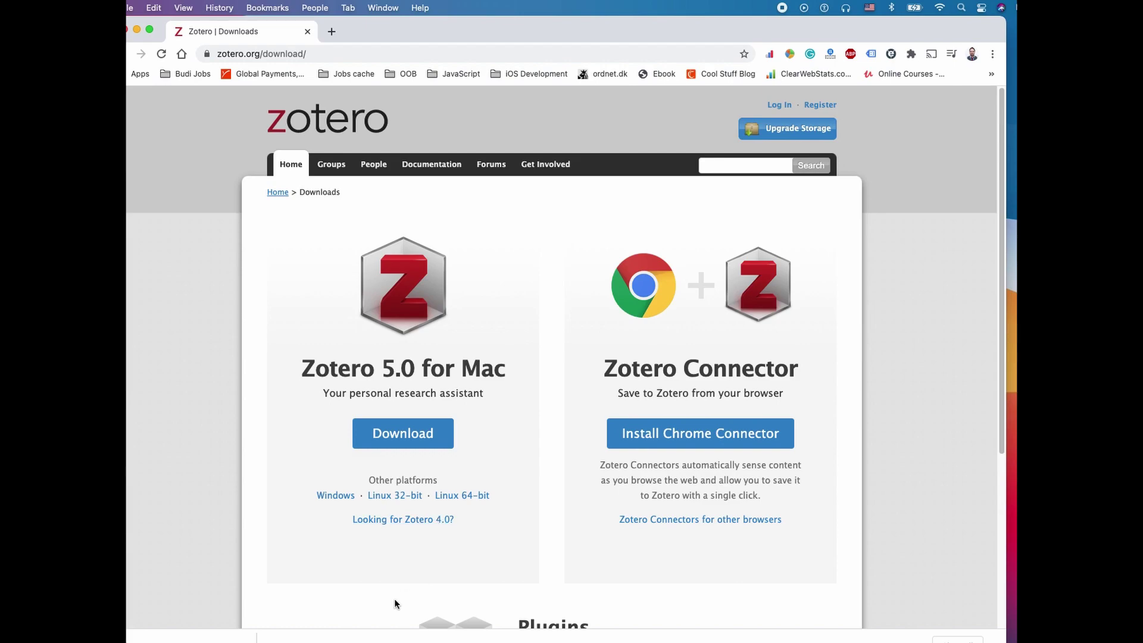
- Open the downloaded installer and add the Zotero Connector extension to Chrome
left_click(207, 638)
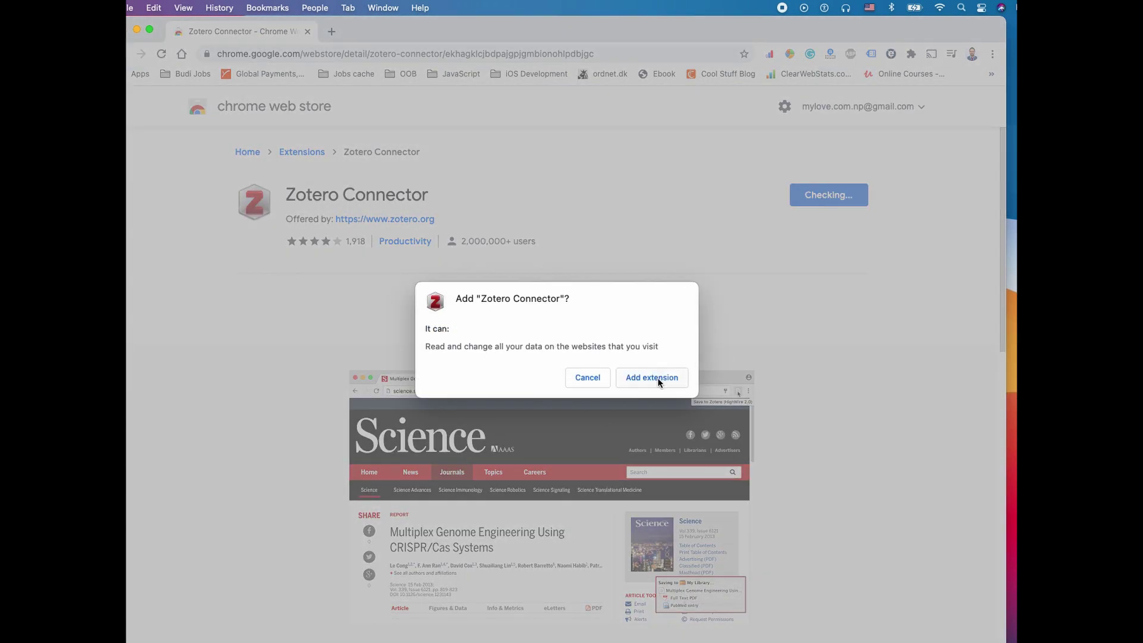
left_click(657, 379)
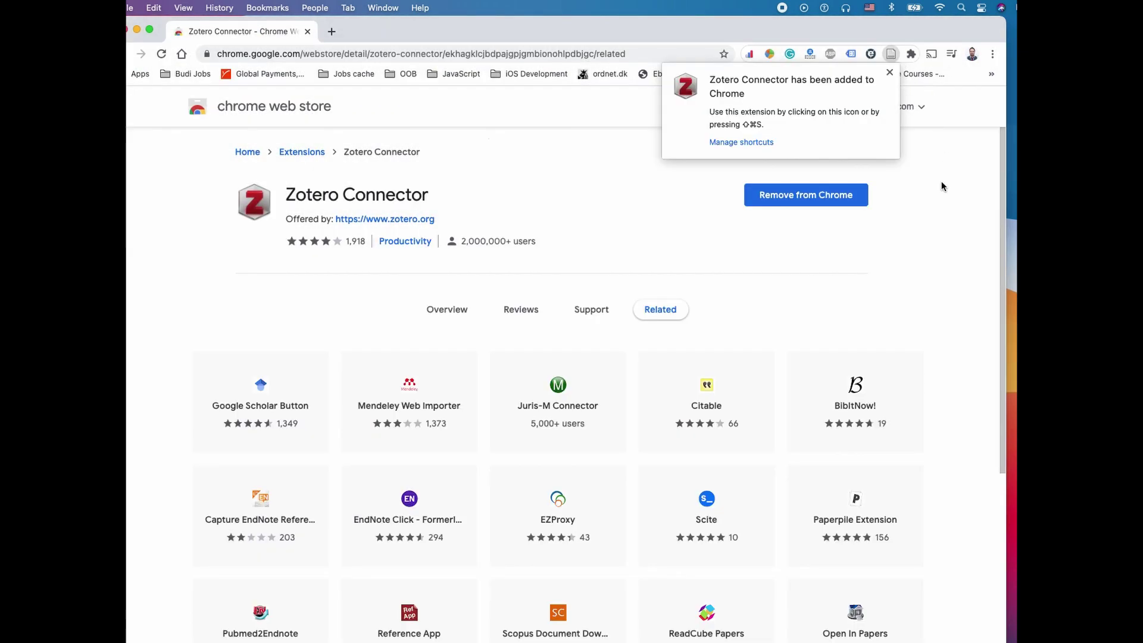
left_click(889, 72)
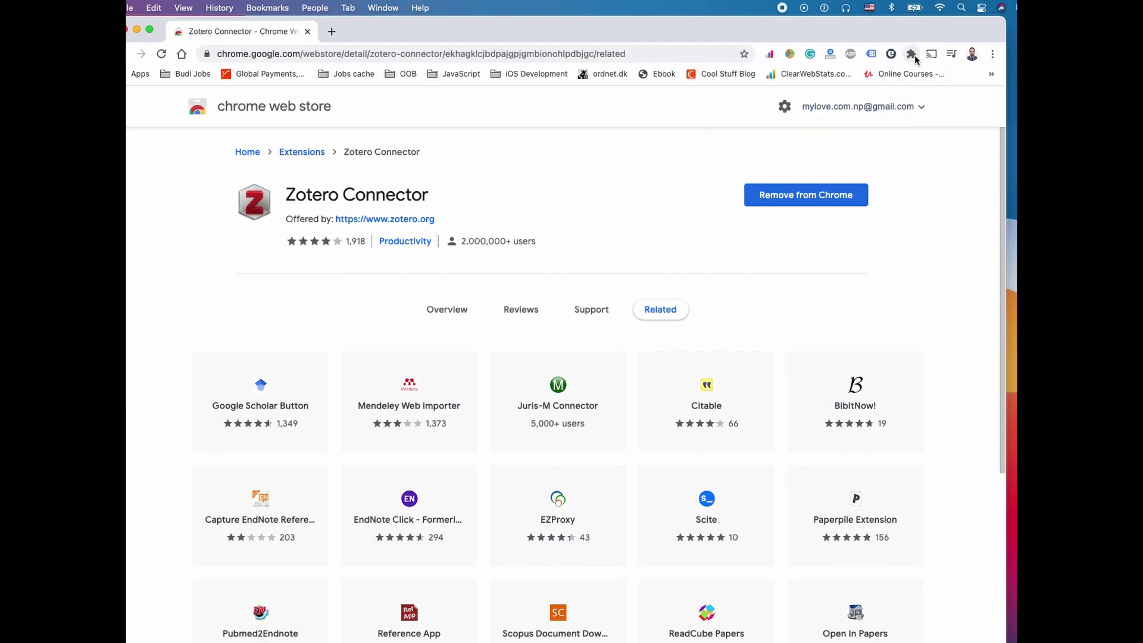
left_click(911, 55)
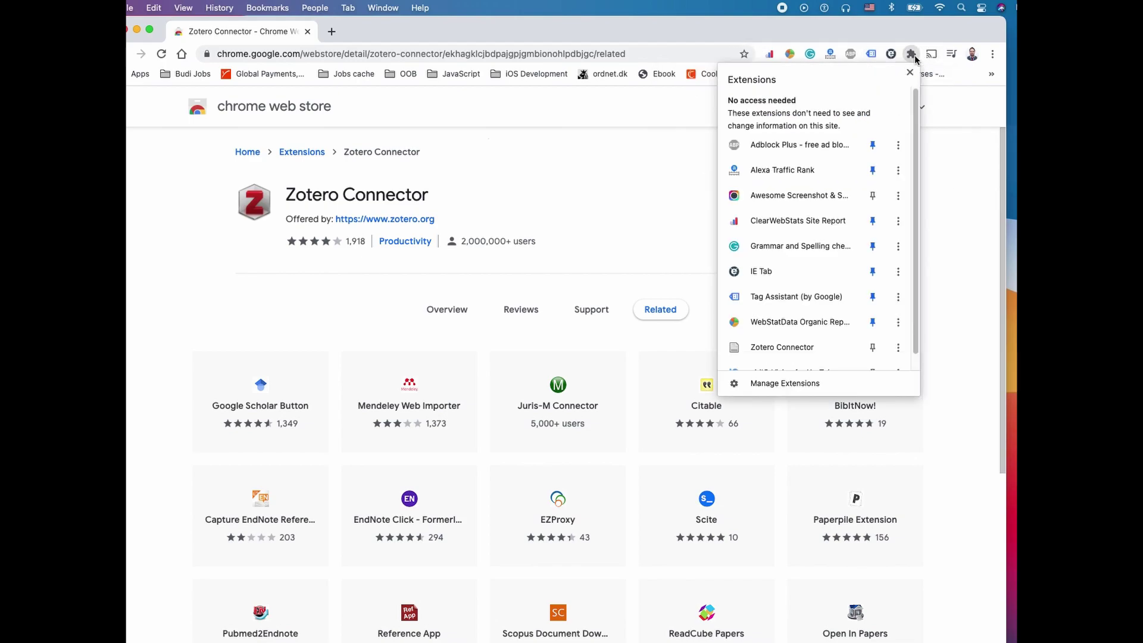
scroll(849, 254, "down", 1)
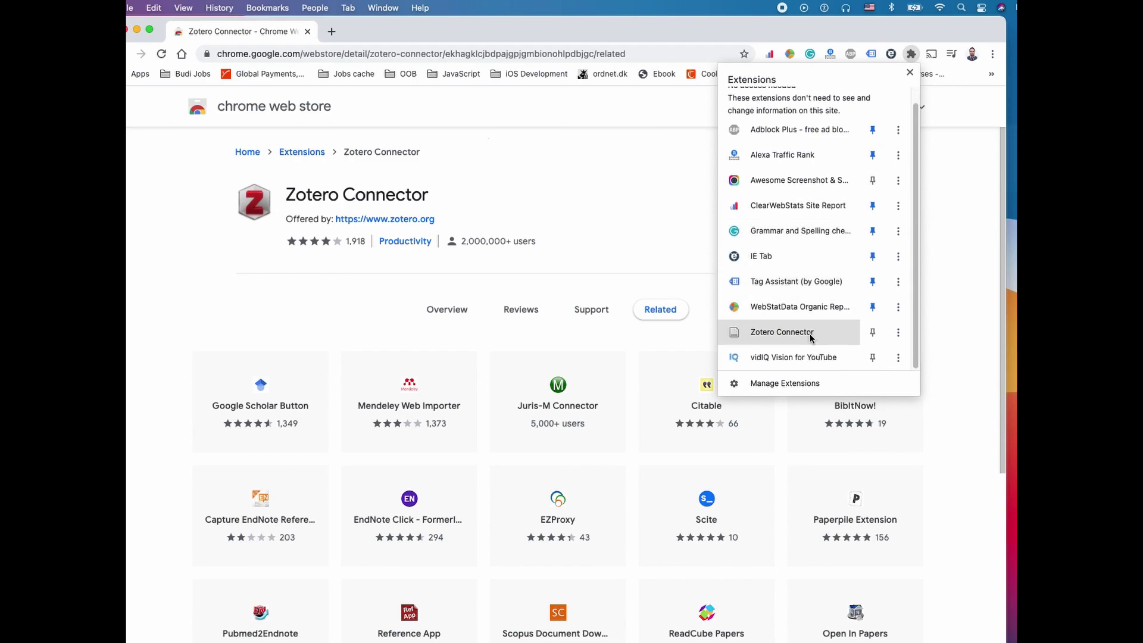
- Pin Zotero Connector, then launch Zotero from Launchpad and allow the downloaded app to open
left_click(873, 332)
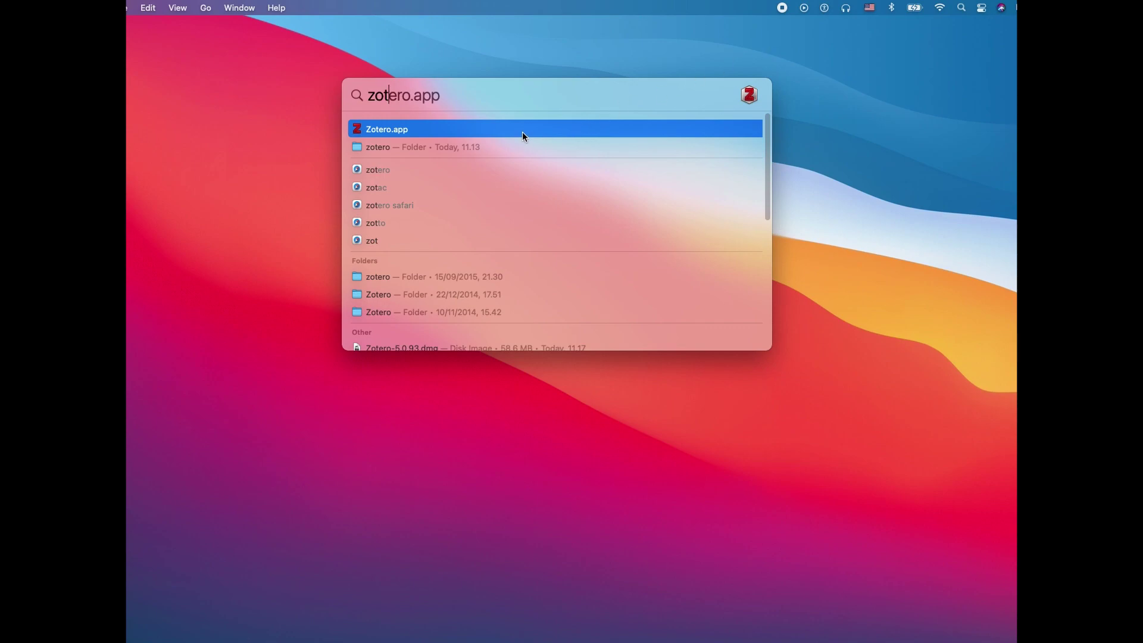
key("Return")
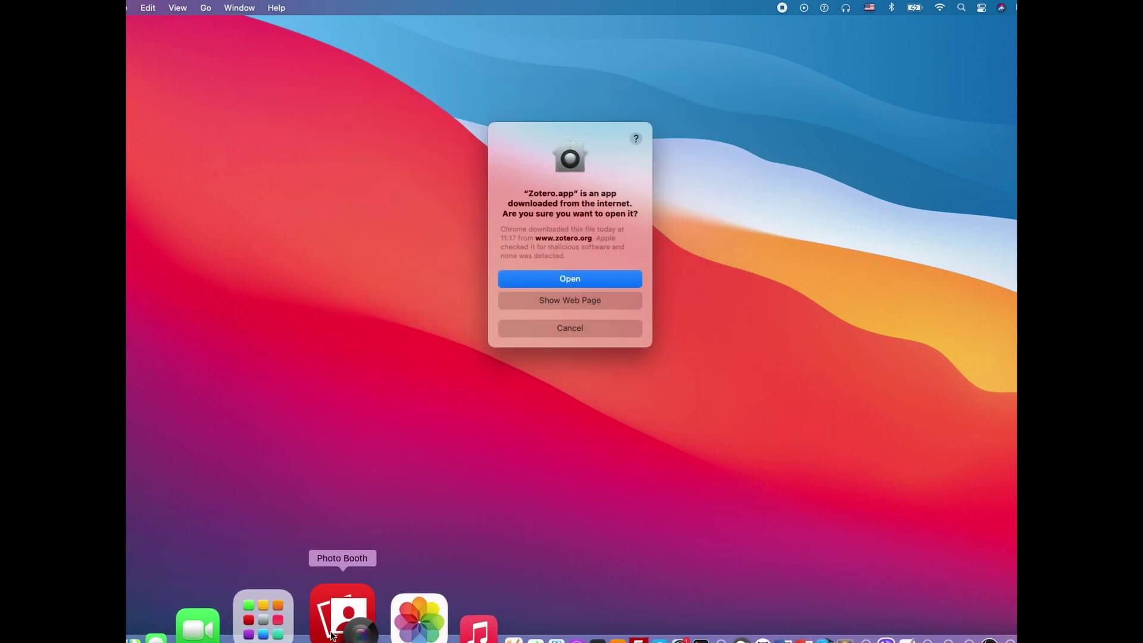
left_click(314, 621)
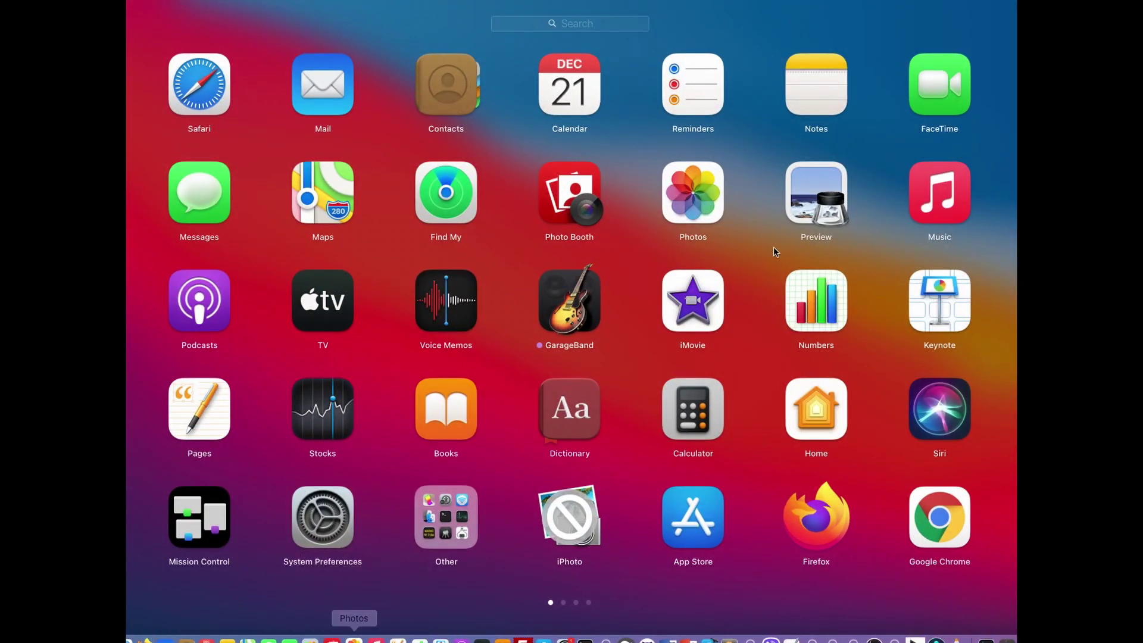
scroll(899, 362, "right", 6)
scroll(900, 363, "left", 2)
scroll(552, 302, "left", 1)
left_click(568, 401)
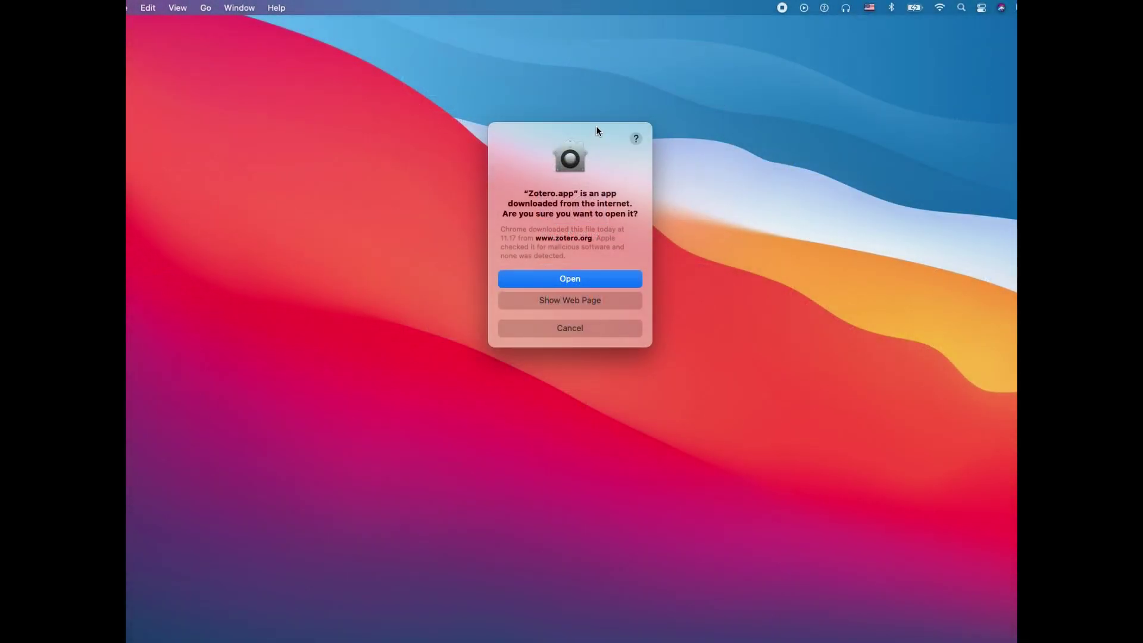
left_click(622, 285)
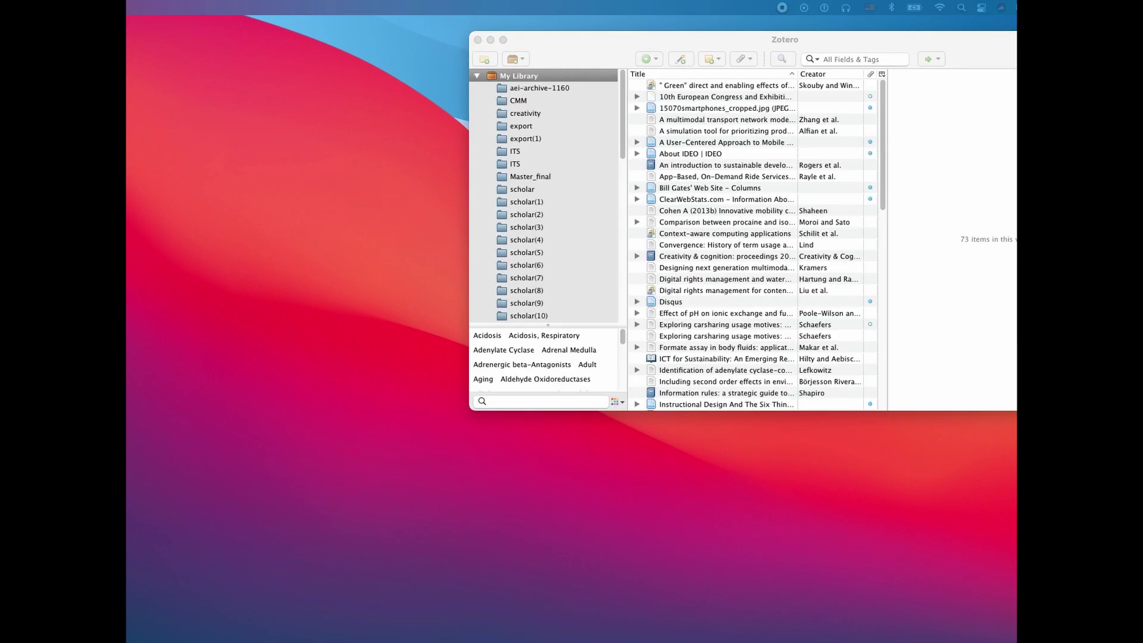
- Dismiss the plugin message, collapse the Telecare and other group libraries, and return to Chrome
left_click(704, 255)
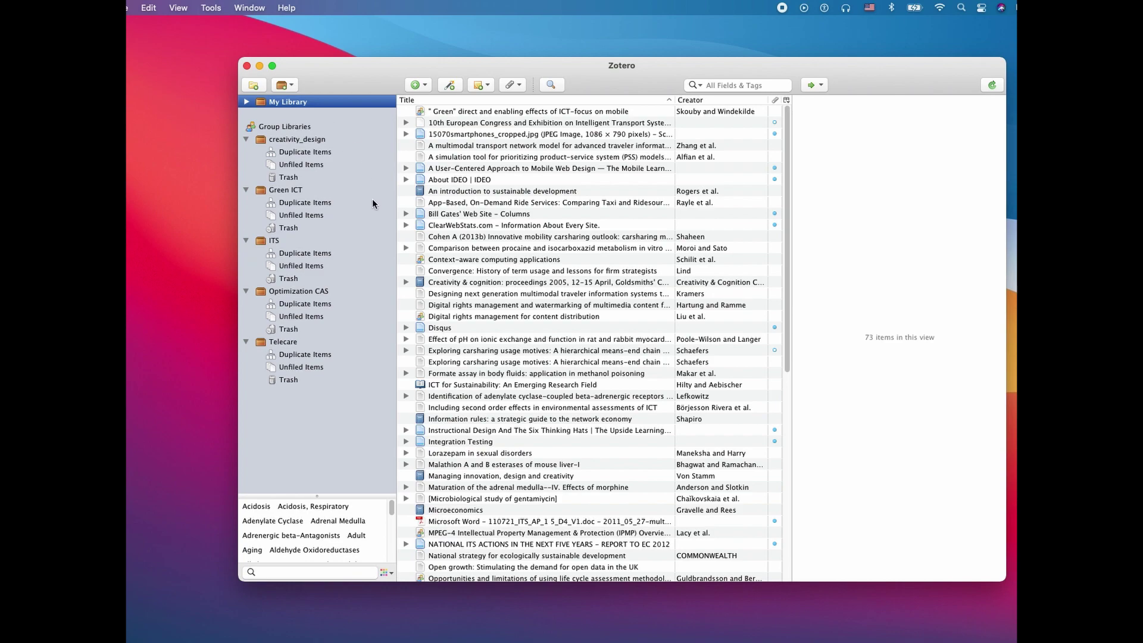
left_click(246, 190)
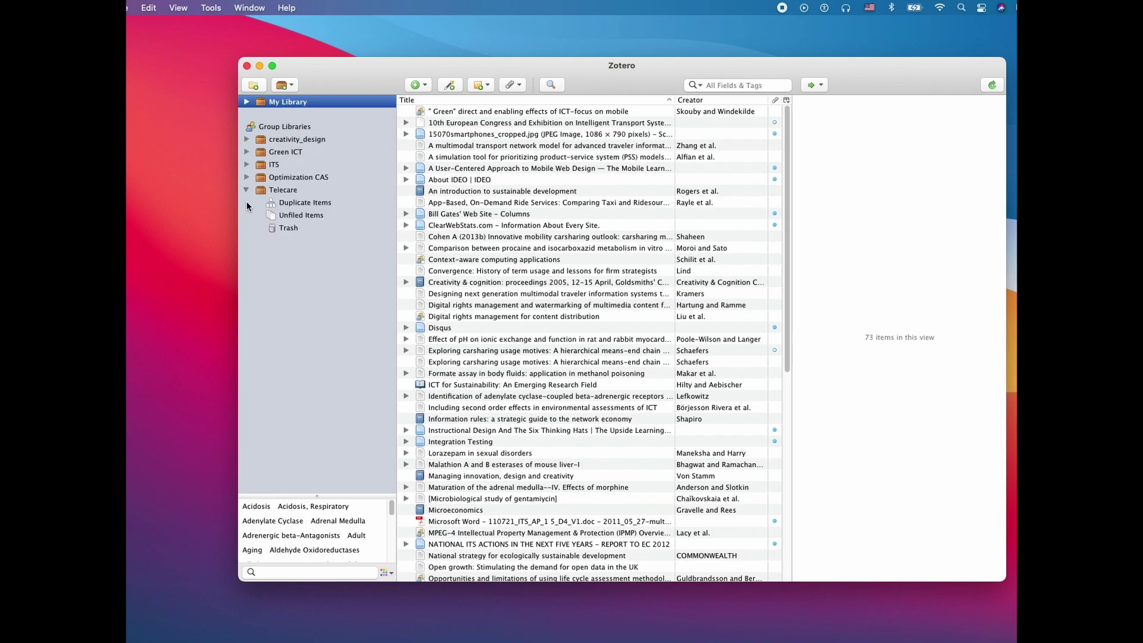
left_click(245, 190)
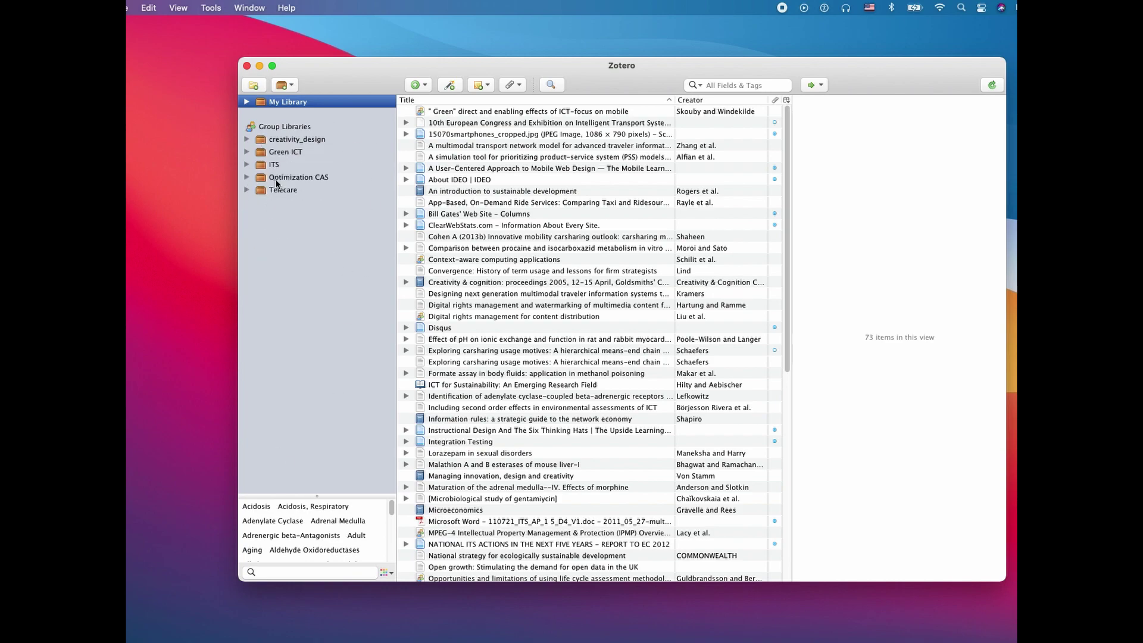
scroll(542, 367, "down", 10)
scroll(541, 368, "up", 10)
scroll(543, 303, "down", 6)
scroll(545, 309, "up", 6)
scroll(545, 308, "down", 4)
scroll(547, 318, "up", 4)
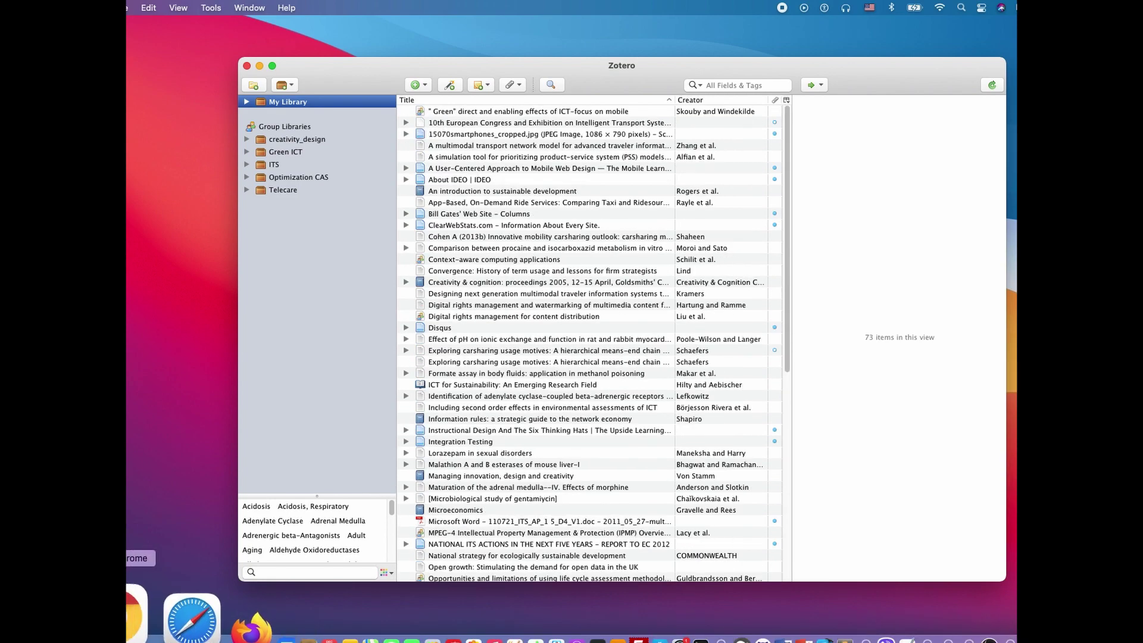
left_click(136, 616)
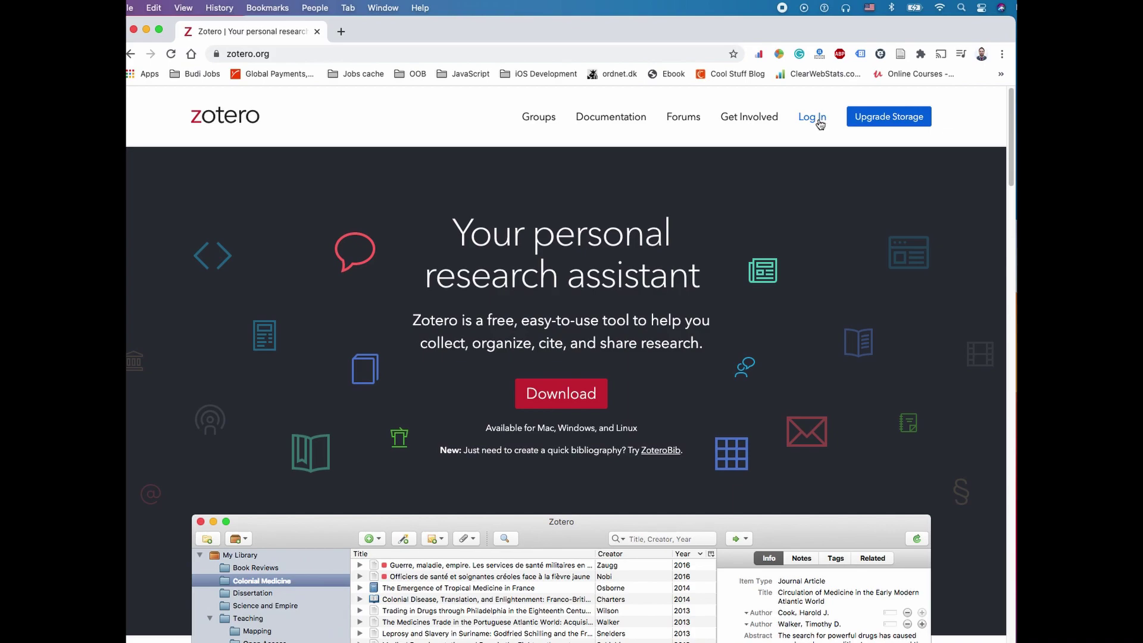
- Sign in to the web library and view the creativity_design and Telecare group libraries
left_click(820, 123)
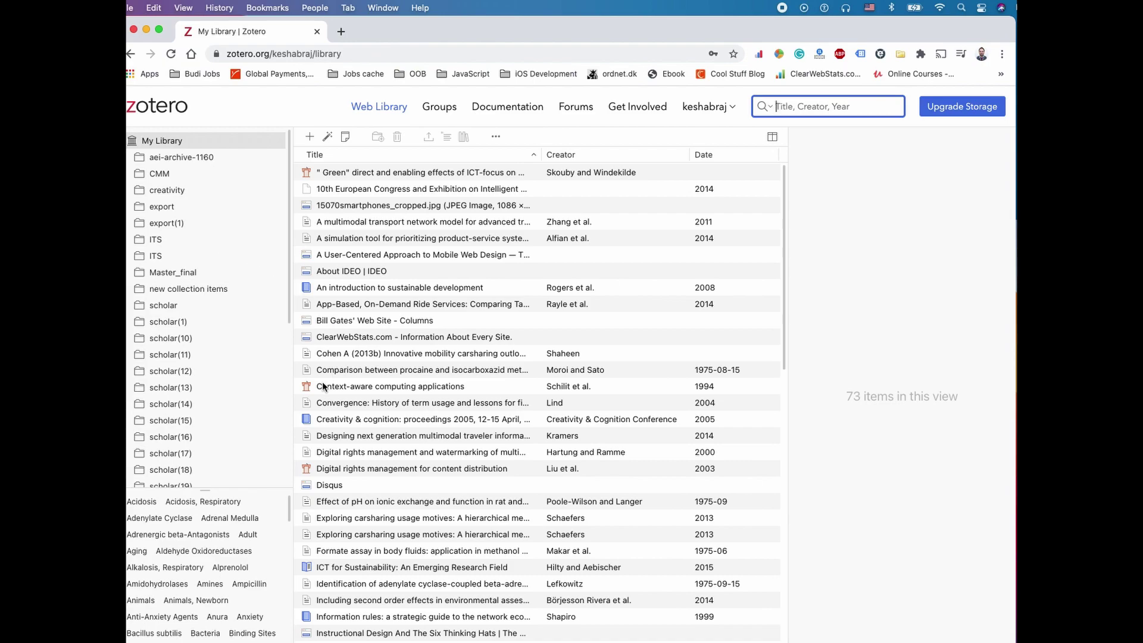
left_click(132, 141)
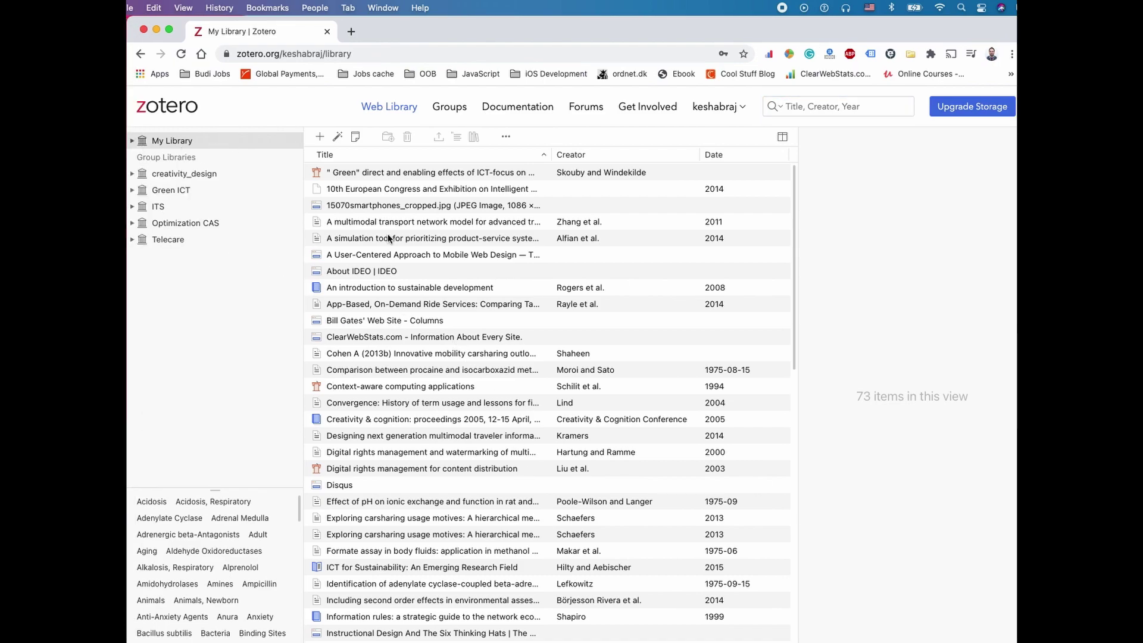
left_click(203, 174)
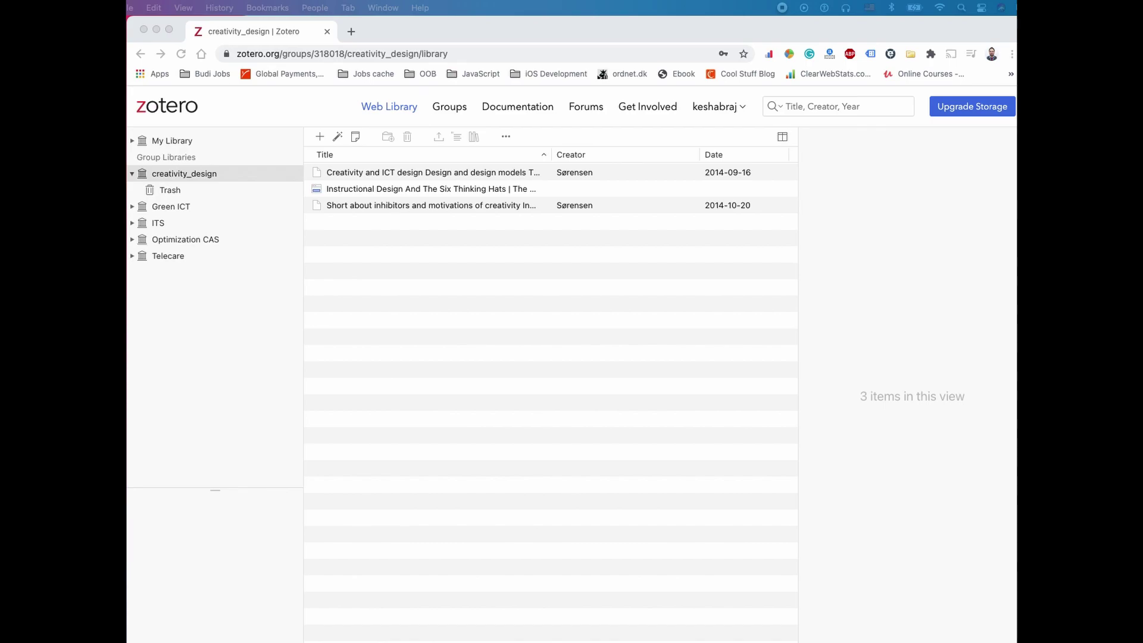
left_click(163, 256)
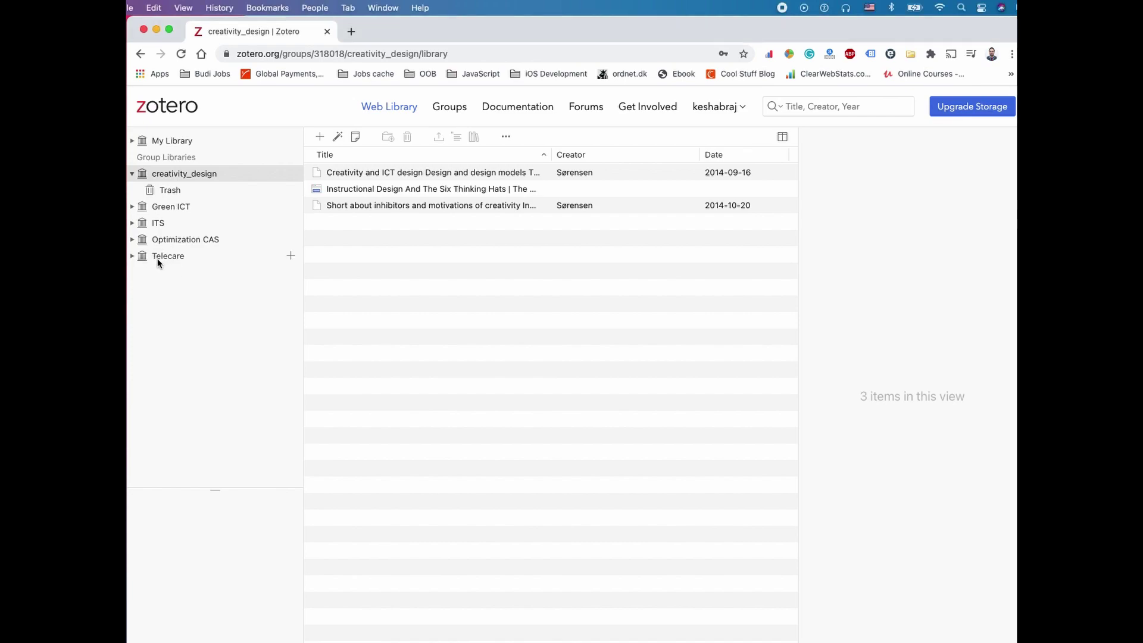
left_click(160, 257)
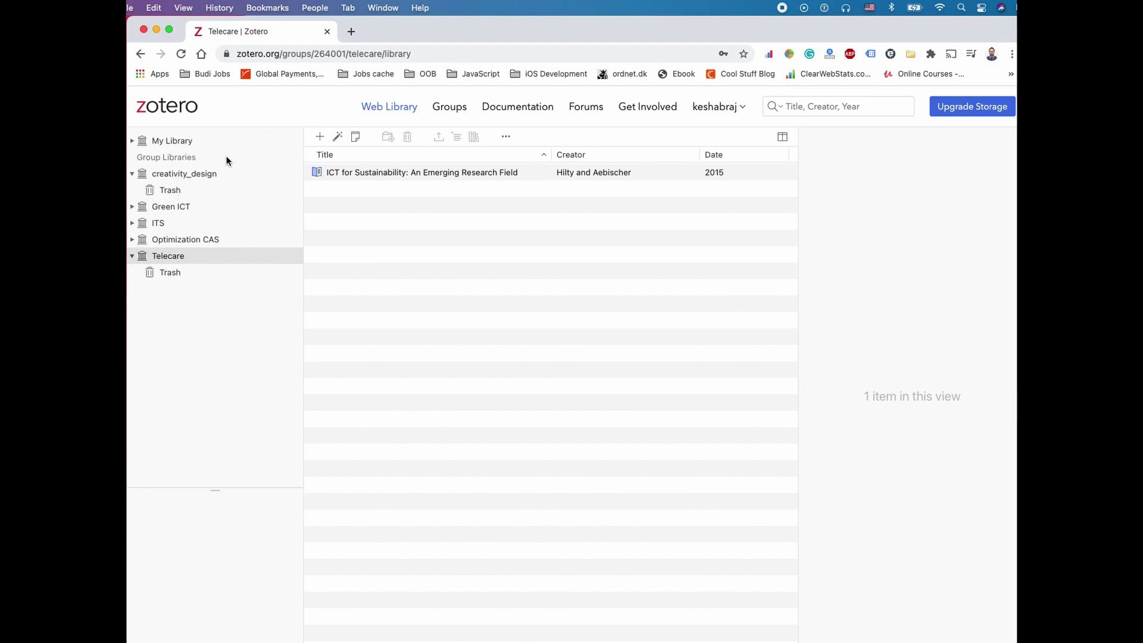
left_click(451, 112)
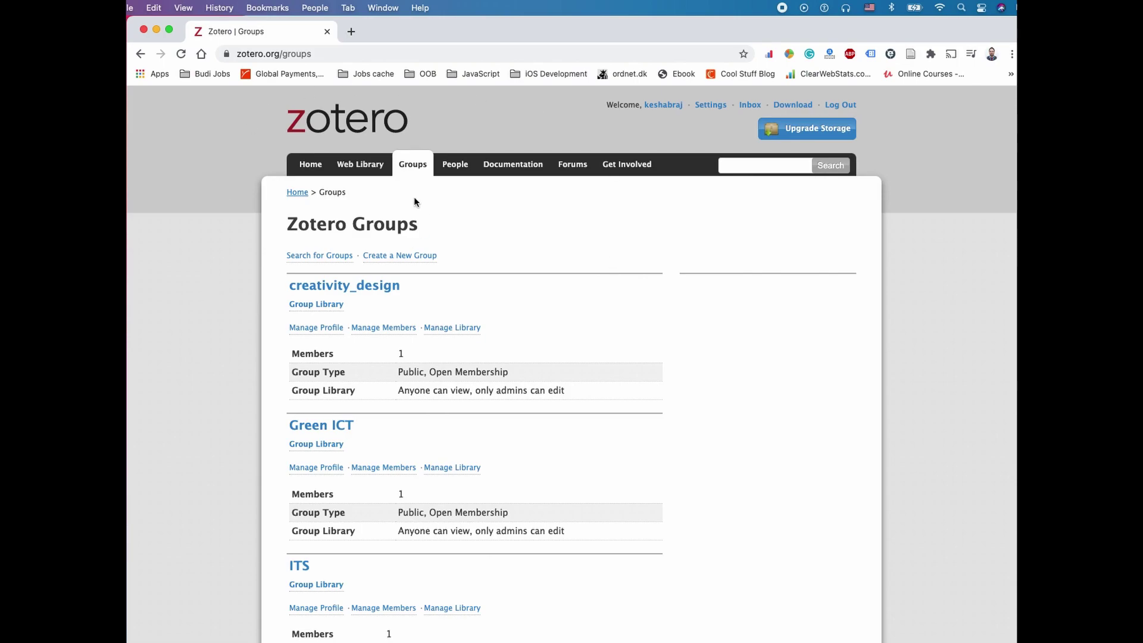
scroll(632, 330, "down", 2)
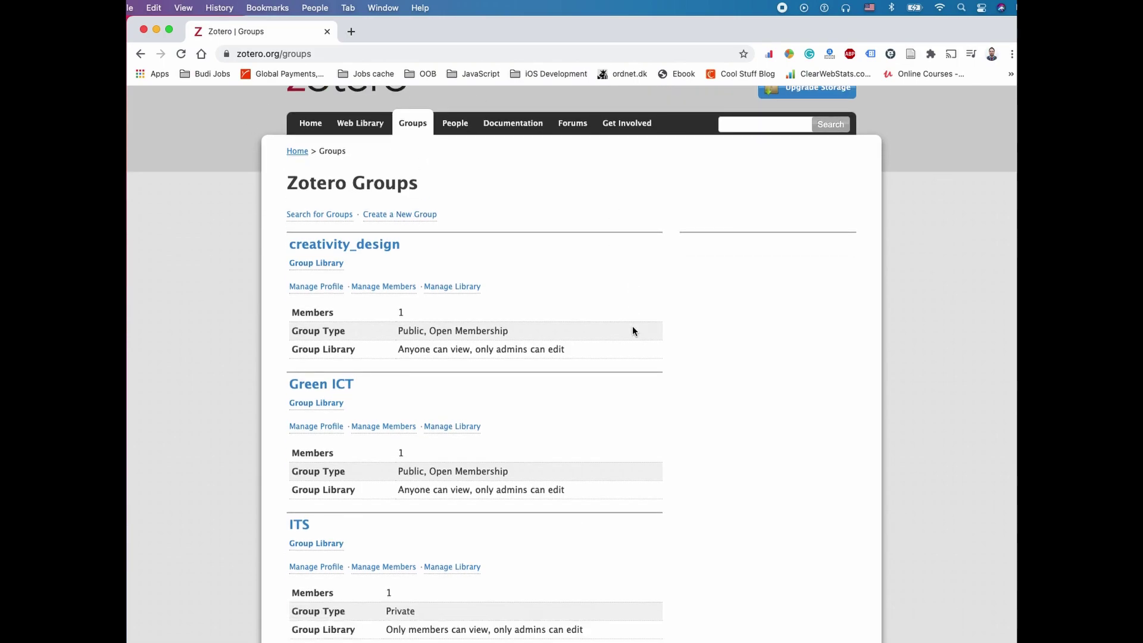
scroll(632, 326, "down", 2)
left_click_drag(565, 310, 410, 292)
left_click(504, 331)
scroll(504, 331, "down", 4)
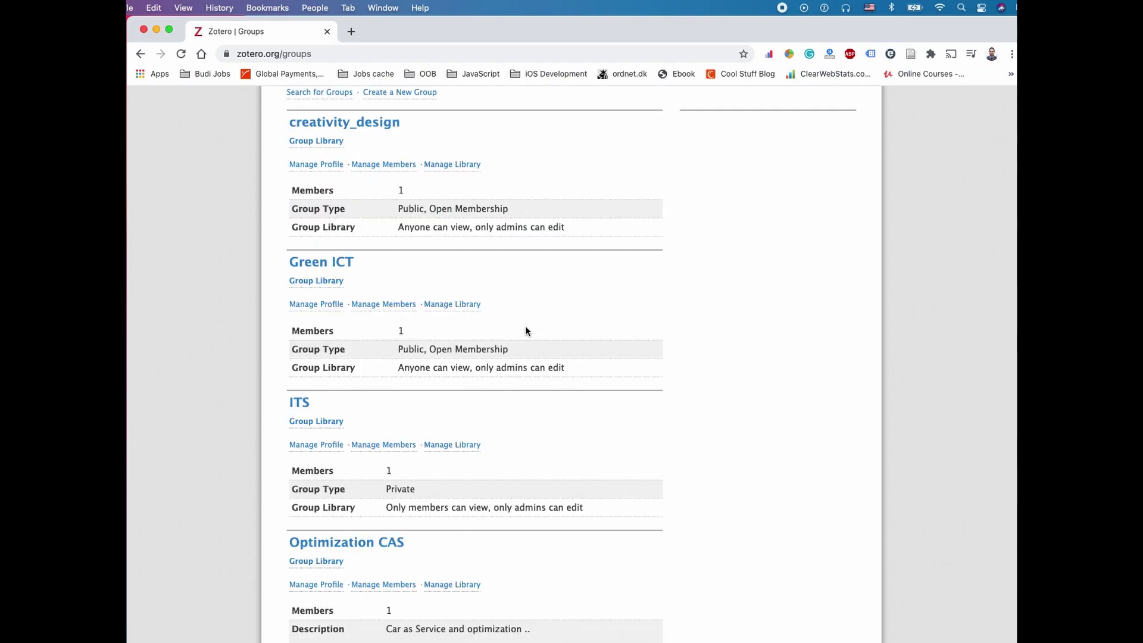
scroll(525, 329, "down", 8)
scroll(528, 381, "down", 8)
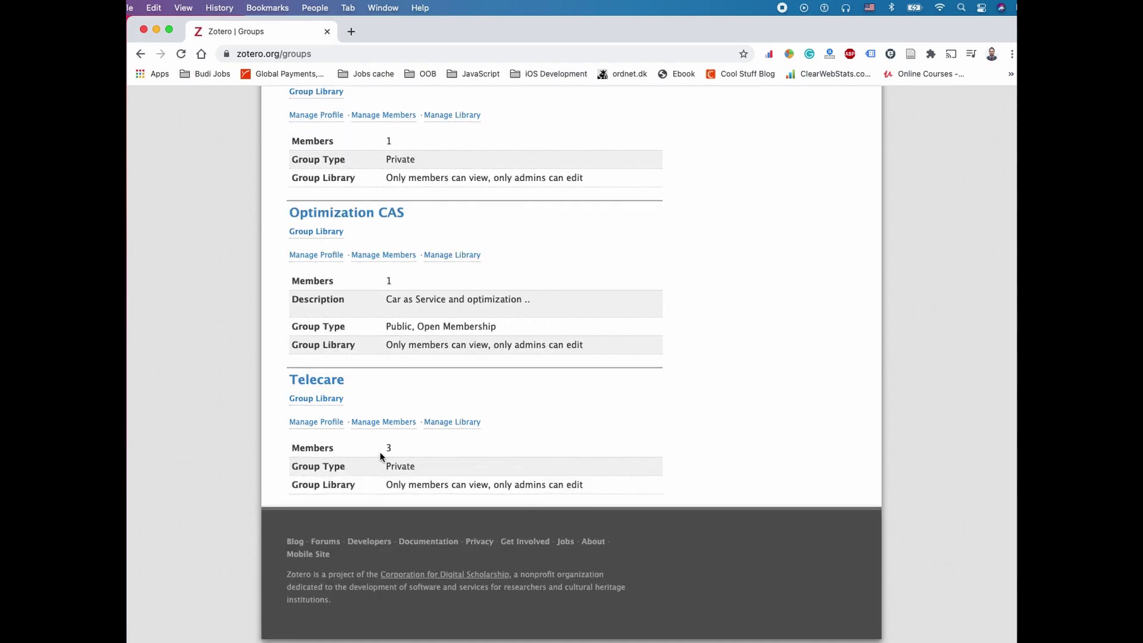
left_click_drag(403, 454, 340, 448)
left_click(623, 487)
left_click(542, 483)
scroll(396, 332, "up", 10)
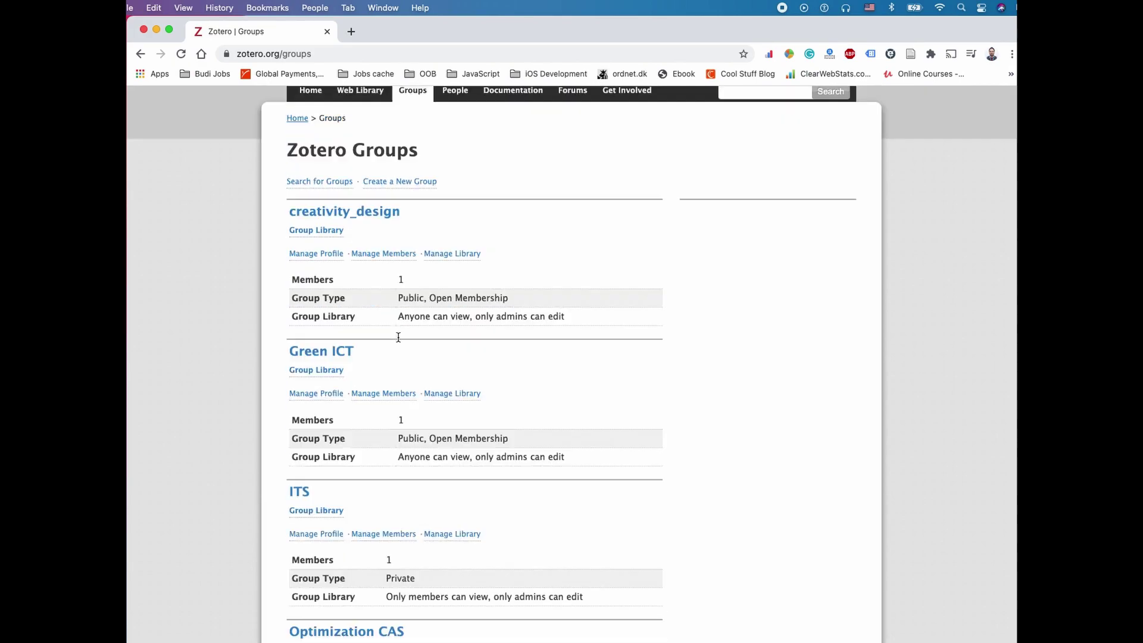
scroll(398, 340, "up", 3)
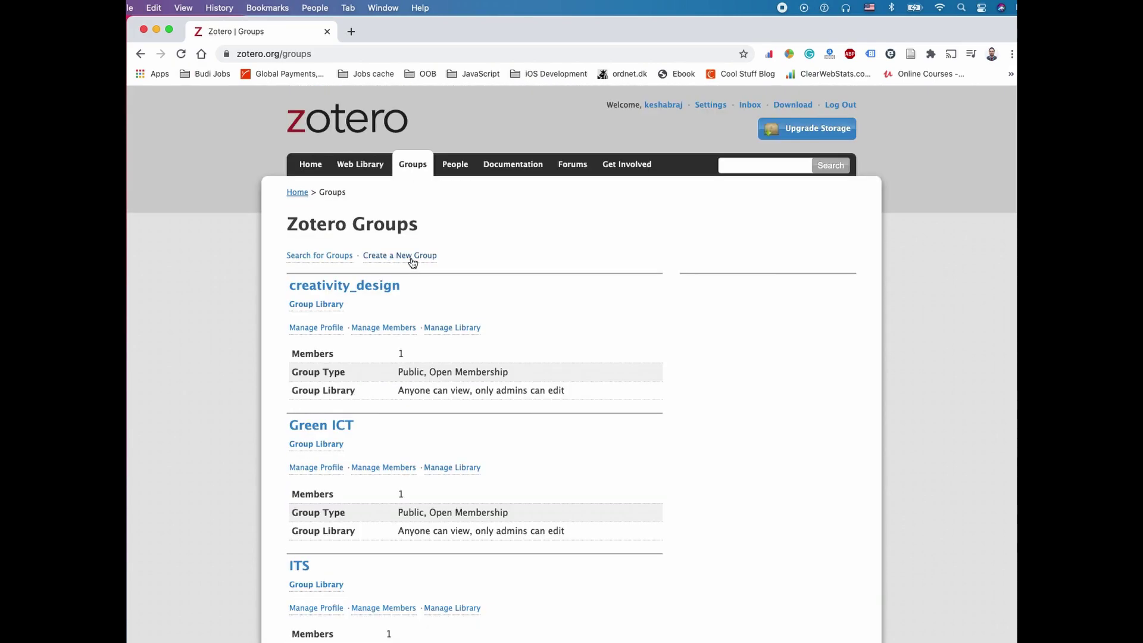
- Start a new group on zotero.org named 'New group'
left_click(412, 256)
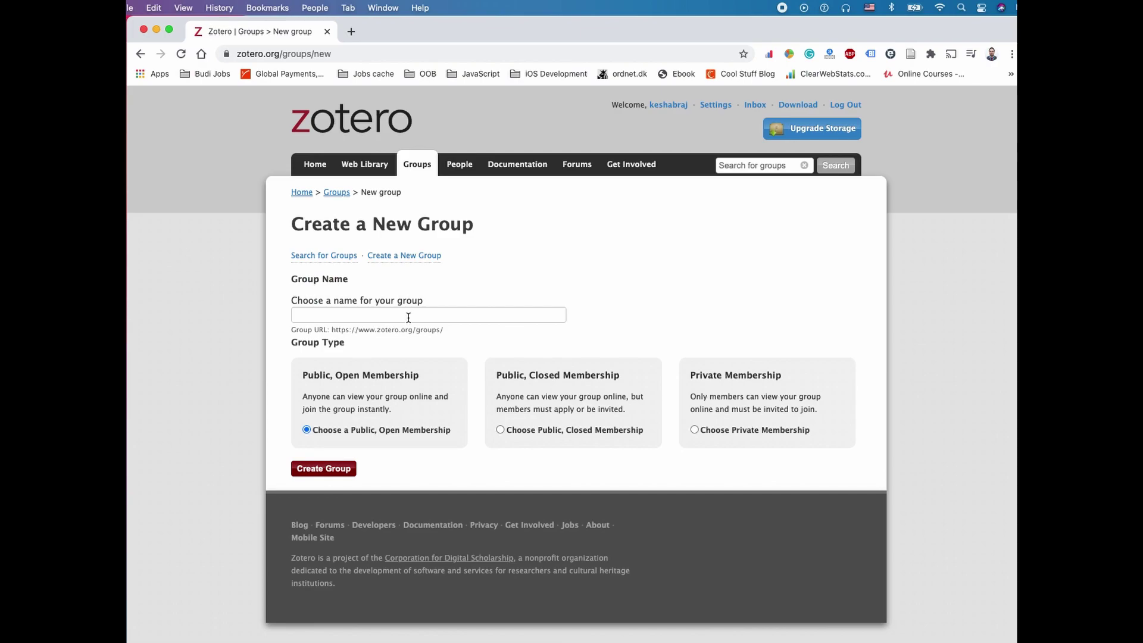
left_click(408, 317)
type("New group")
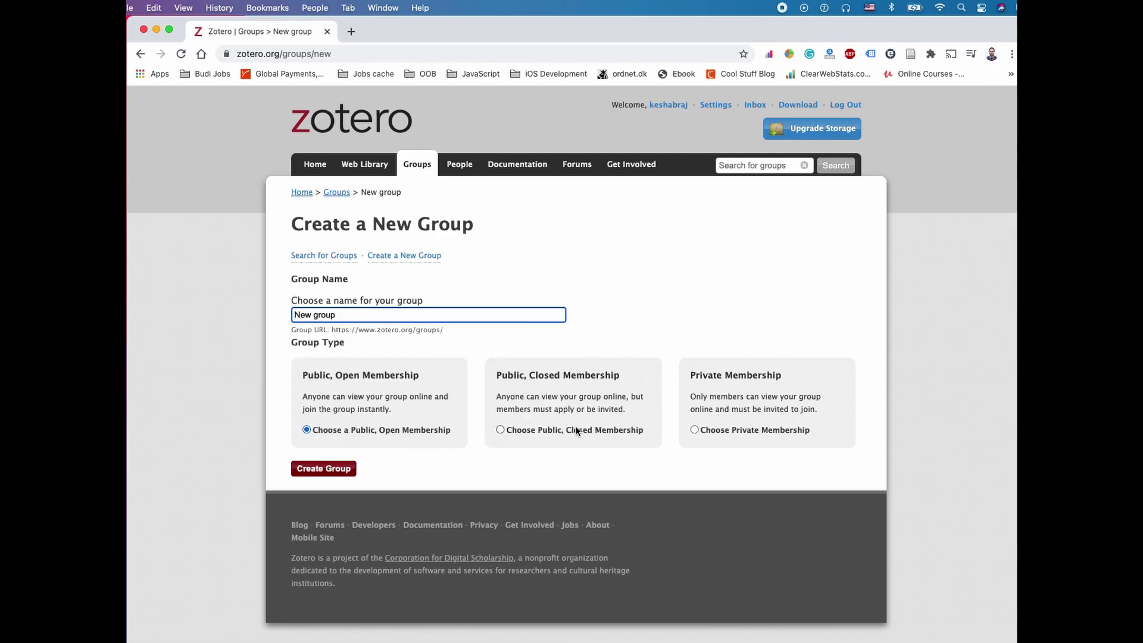
left_click(695, 405)
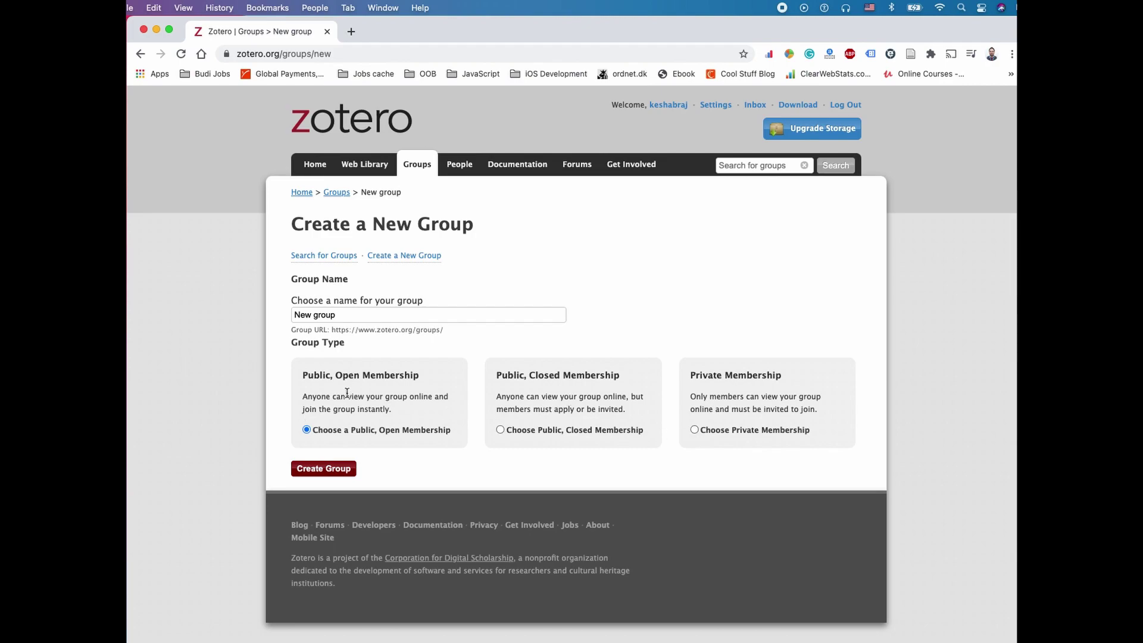
- Create 'New group' with private membership
left_click(693, 429)
left_click(323, 468)
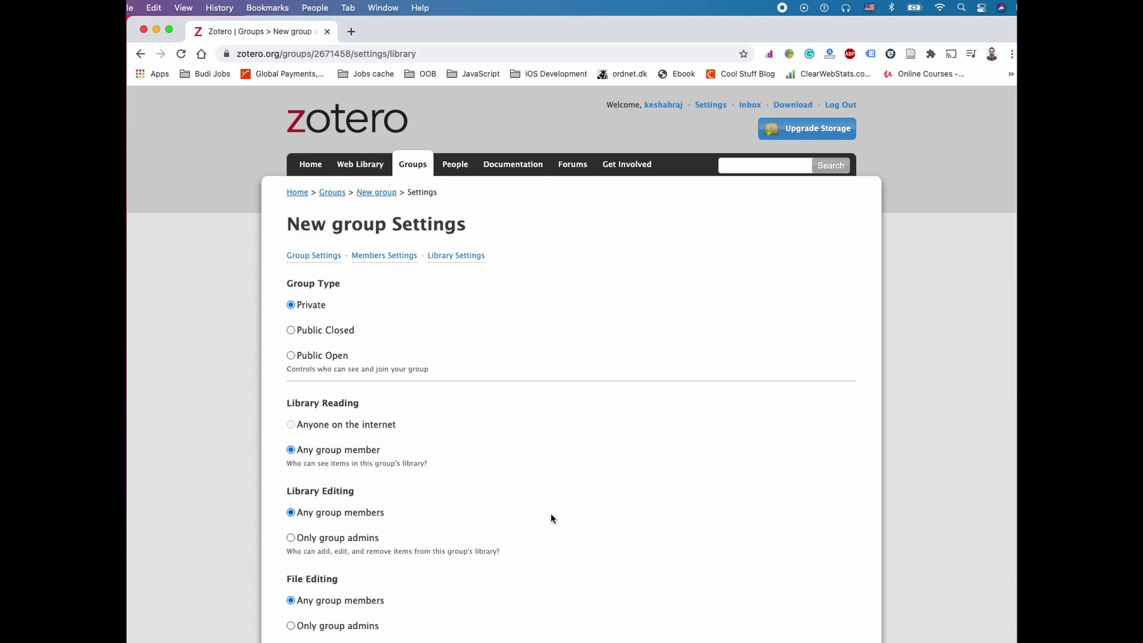
scroll(487, 455, "down", 2)
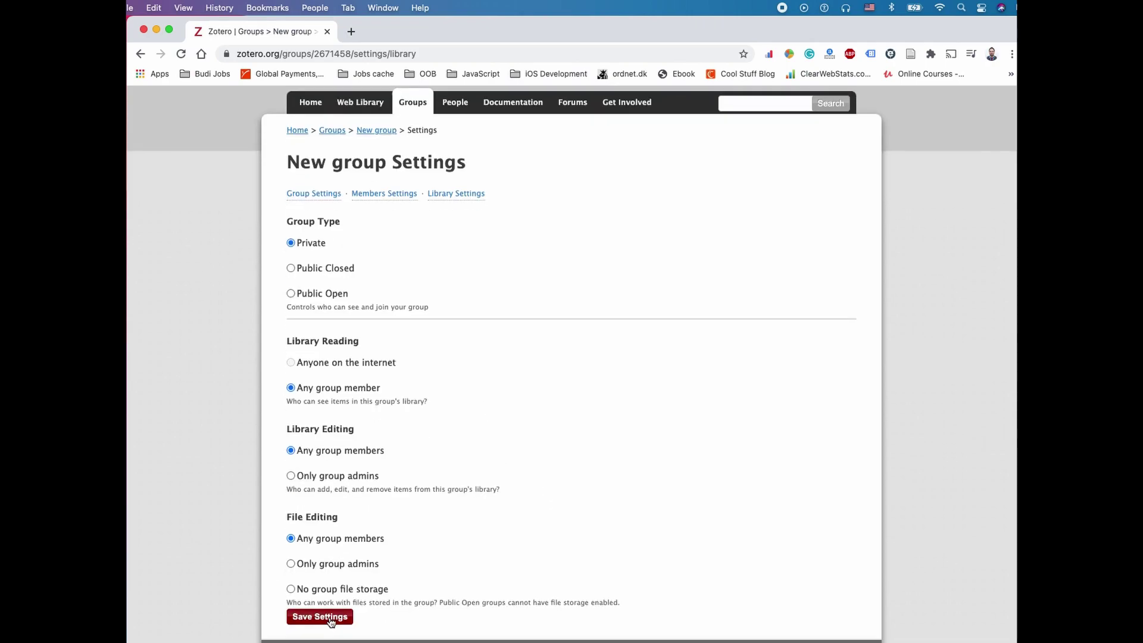
- Open New group's member management and view the invitation form without inviting anyone
left_click(411, 102)
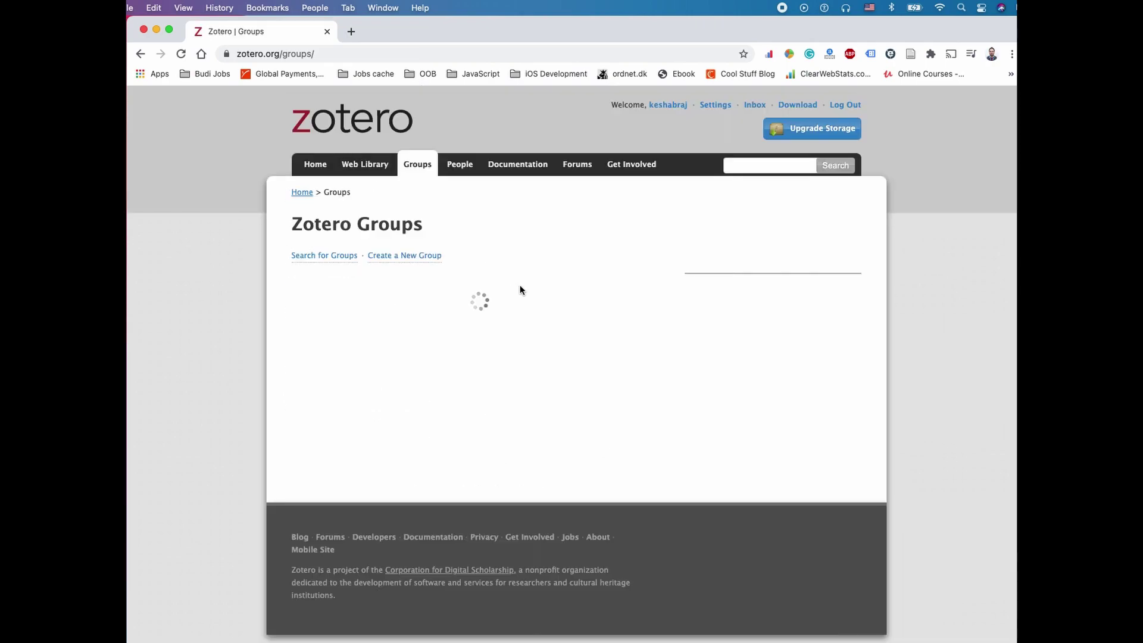
scroll(417, 363, "down", 6)
scroll(351, 380, "down", 4)
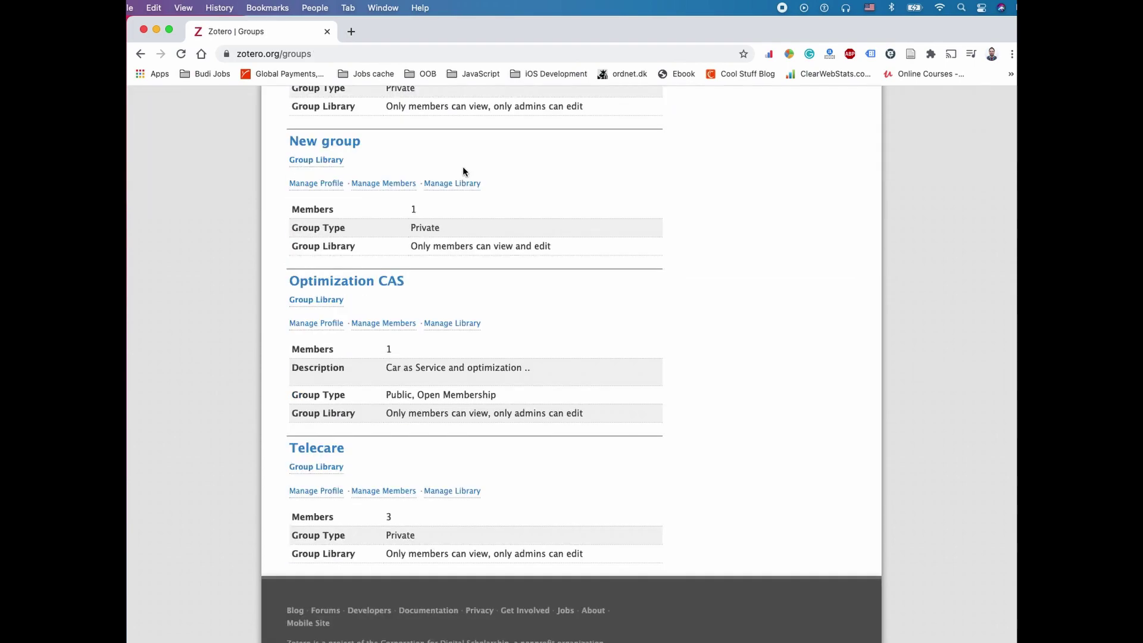
left_click(383, 184)
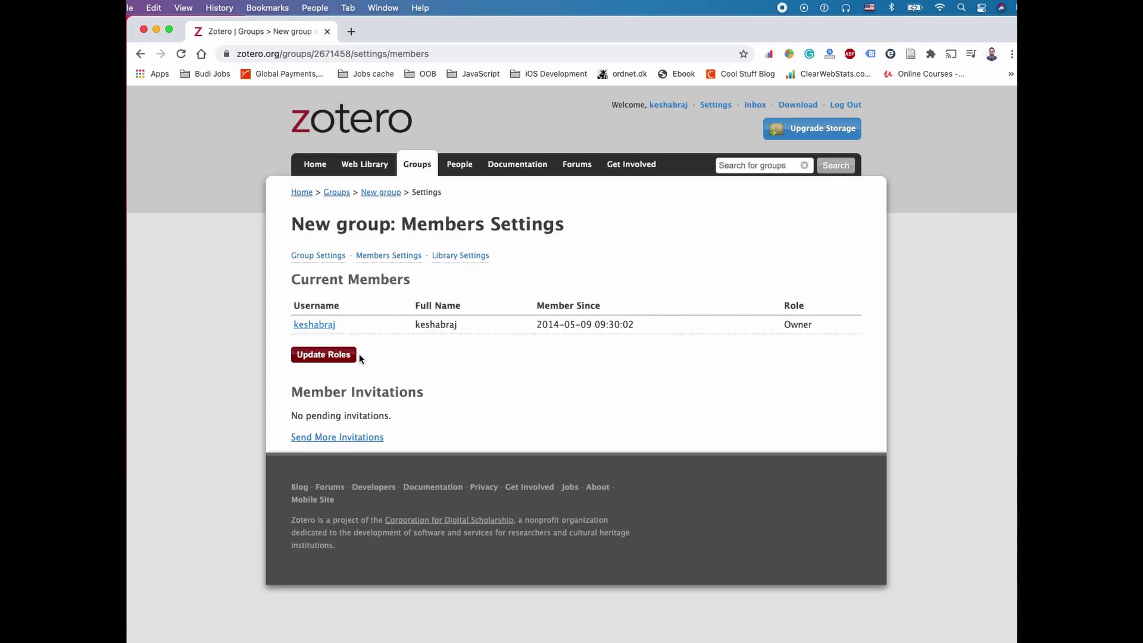
left_click(361, 440)
left_click(377, 318)
left_click(474, 302)
left_click_drag(409, 340, 539, 335)
left_click(539, 334)
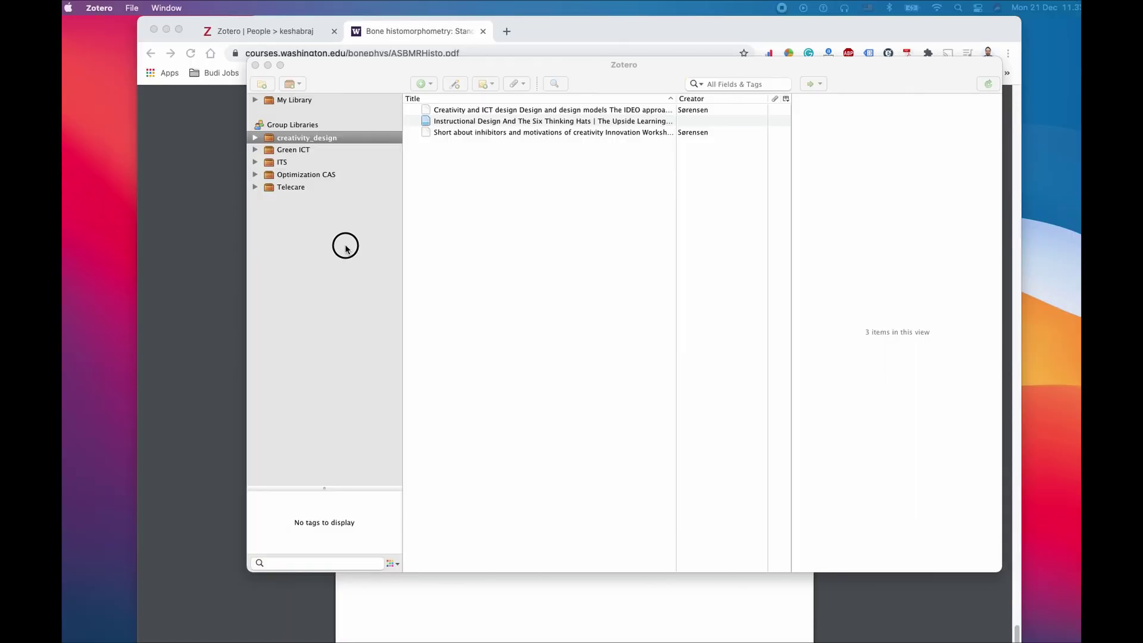
mouse_move(408, 69)
left_mouse_down()
mouse_move(339, 69)
mouse_move(414, 58)
mouse_move(385, 70)
left_mouse_up()
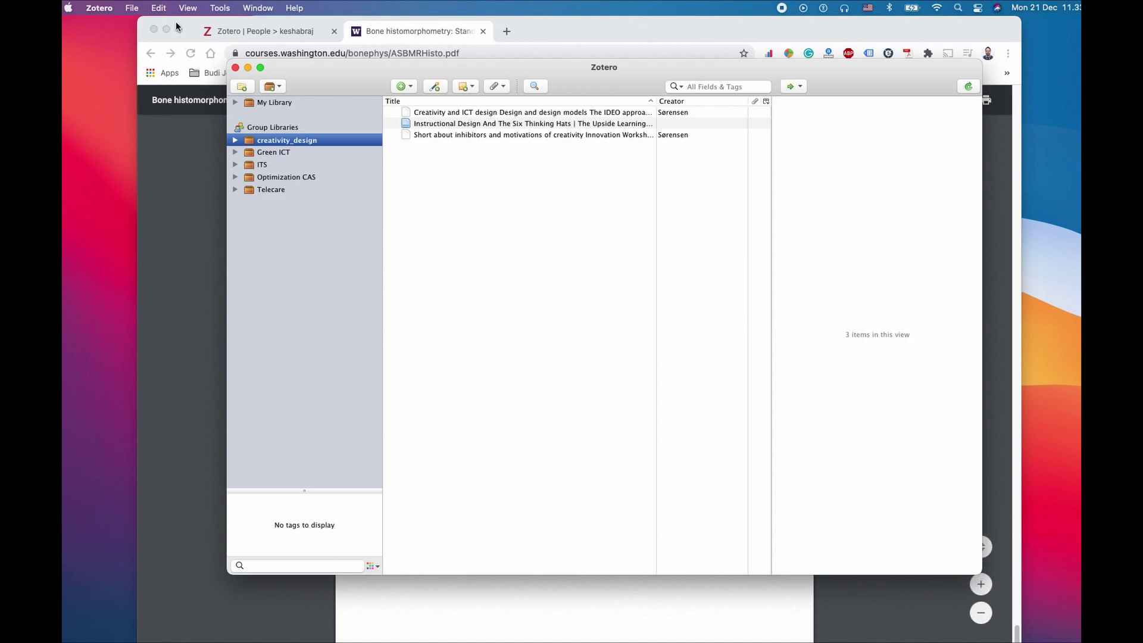
- Open Zotero Preferences and display the Sync settings for the linked account
left_click(99, 8)
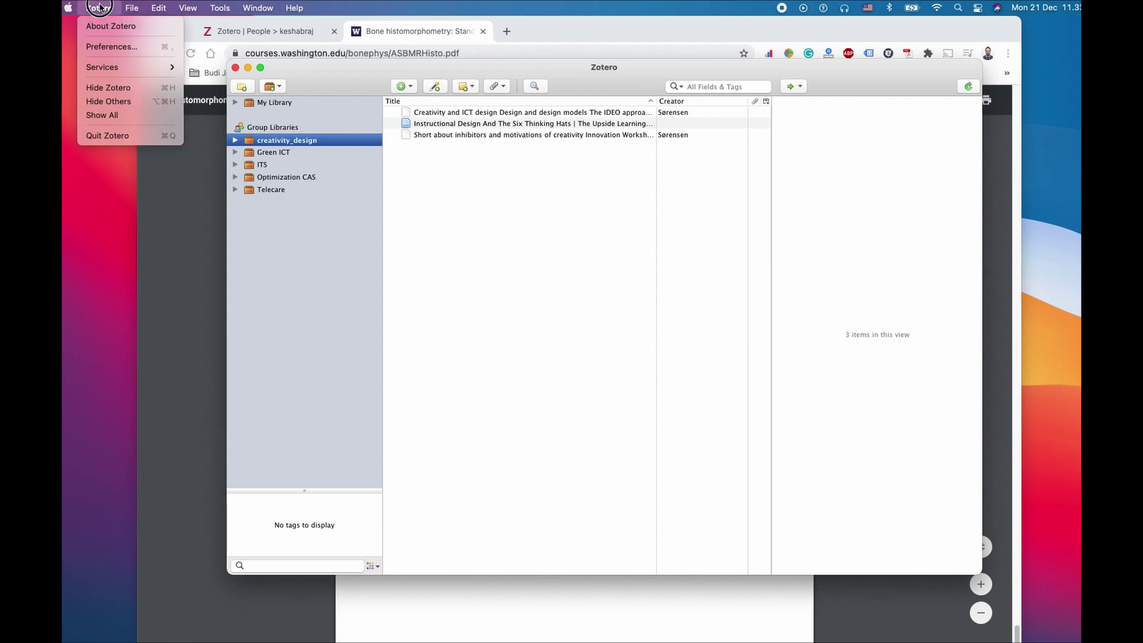
left_click(108, 47)
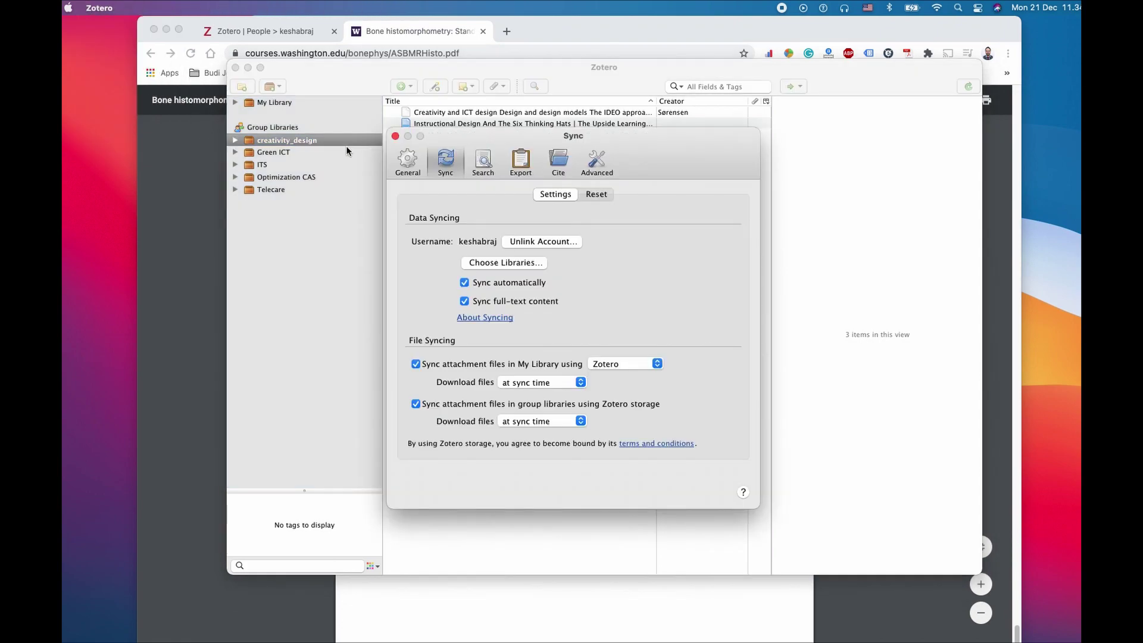
left_click(399, 164)
left_click(440, 162)
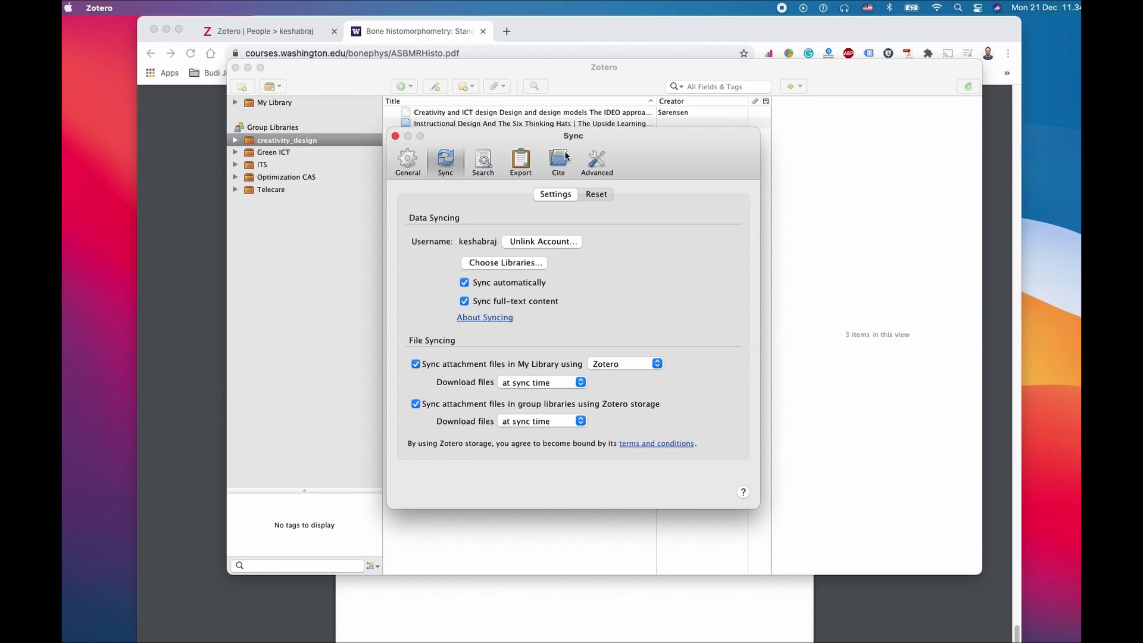
- Browse the Cite pane's styles, selecting American Sociological Association 6th edition
left_click(562, 166)
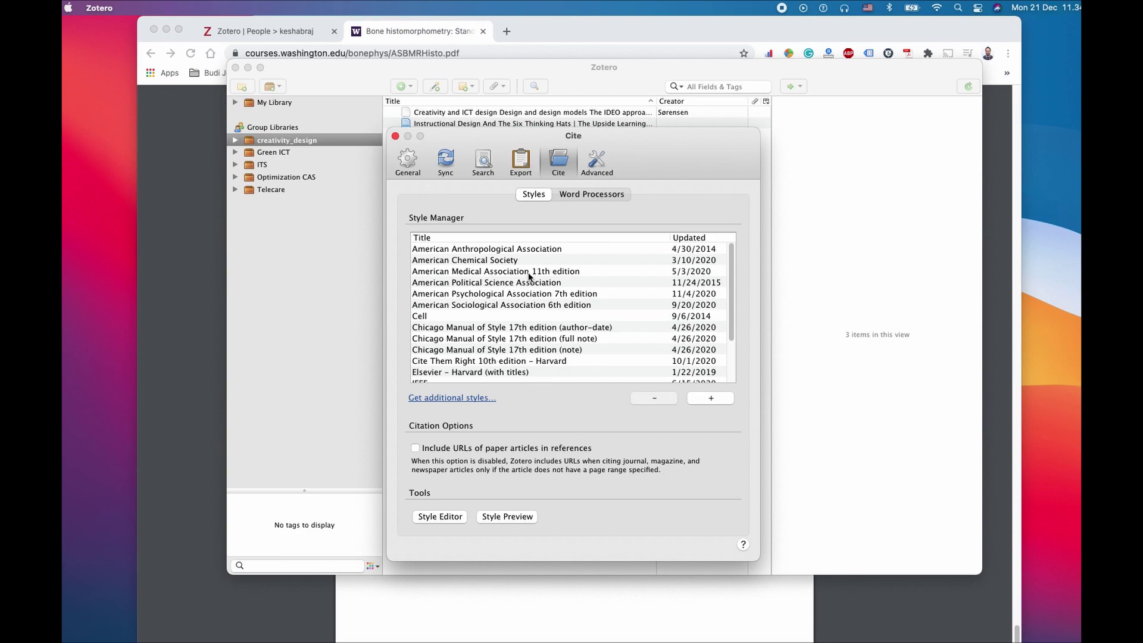
left_click(543, 304)
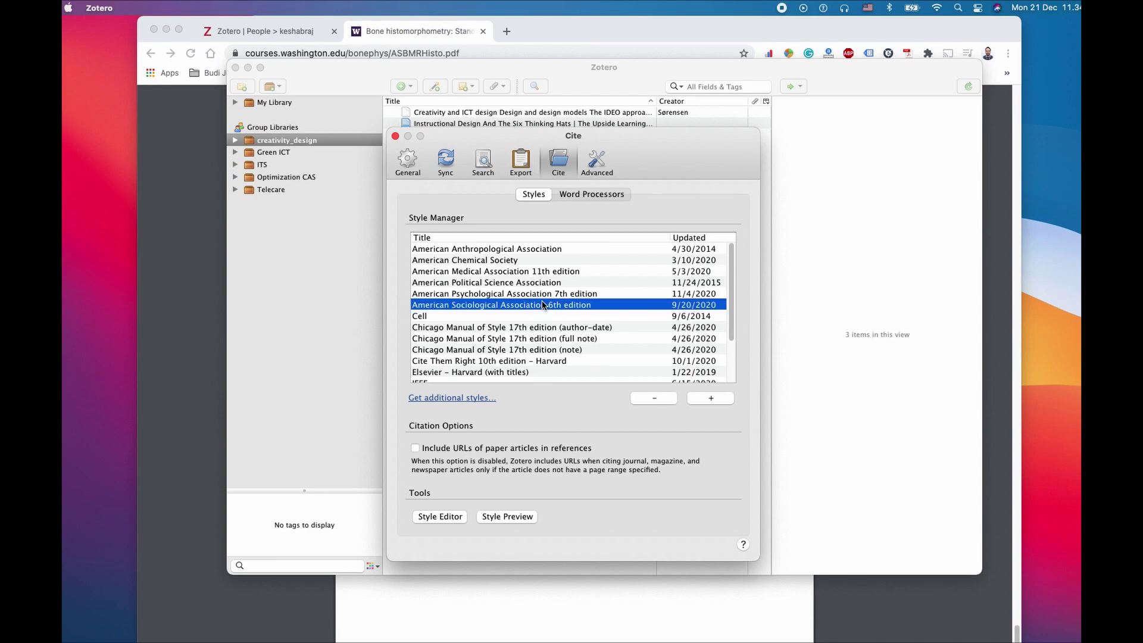
scroll(583, 327, "down", 3)
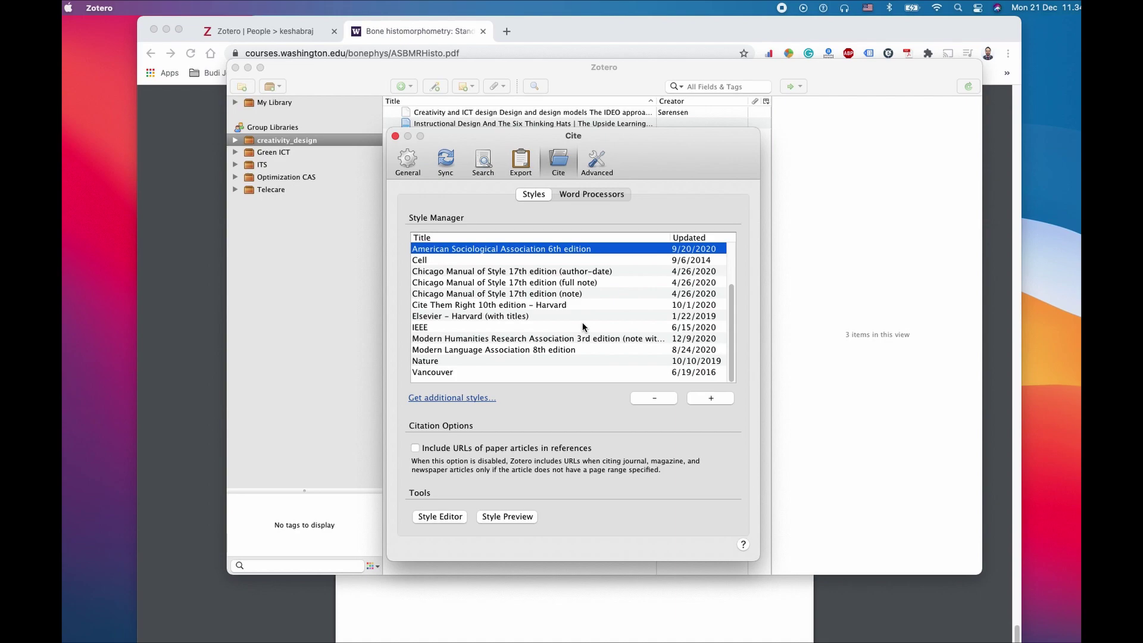
scroll(582, 326, "up", 3)
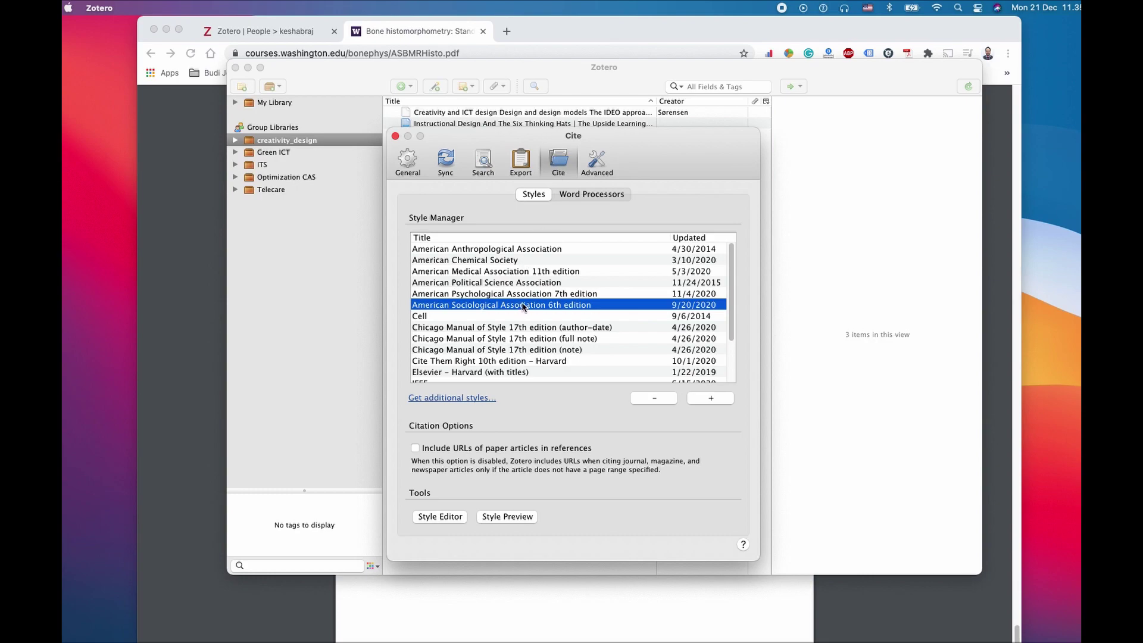
- Sync the Zotero libraries to pull in the newly created group
left_click(395, 135)
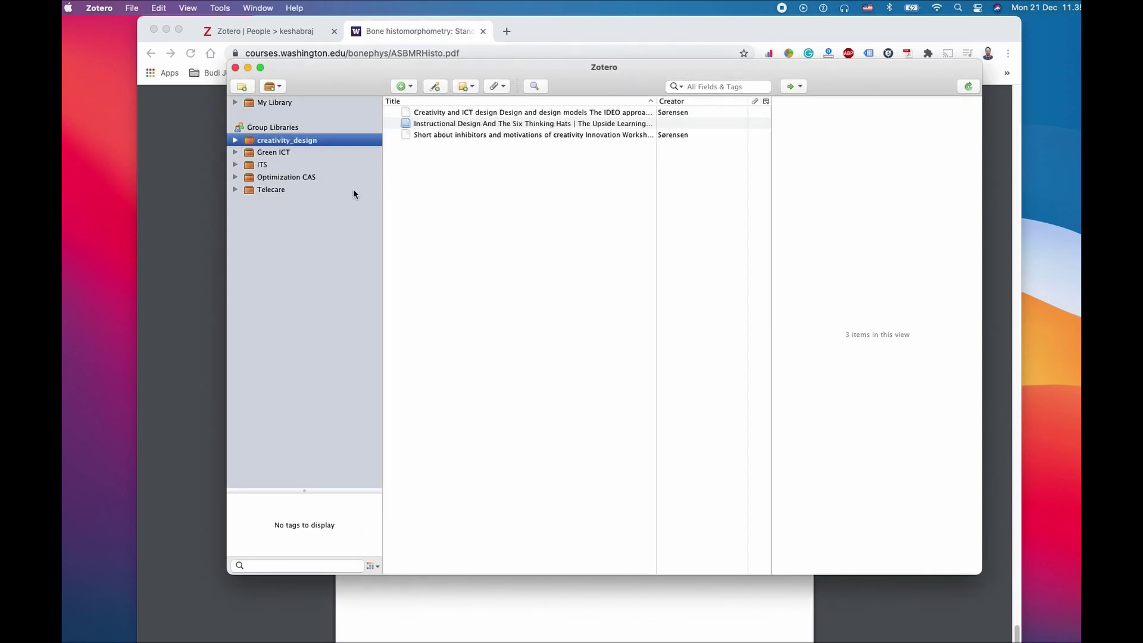
right_click(295, 216)
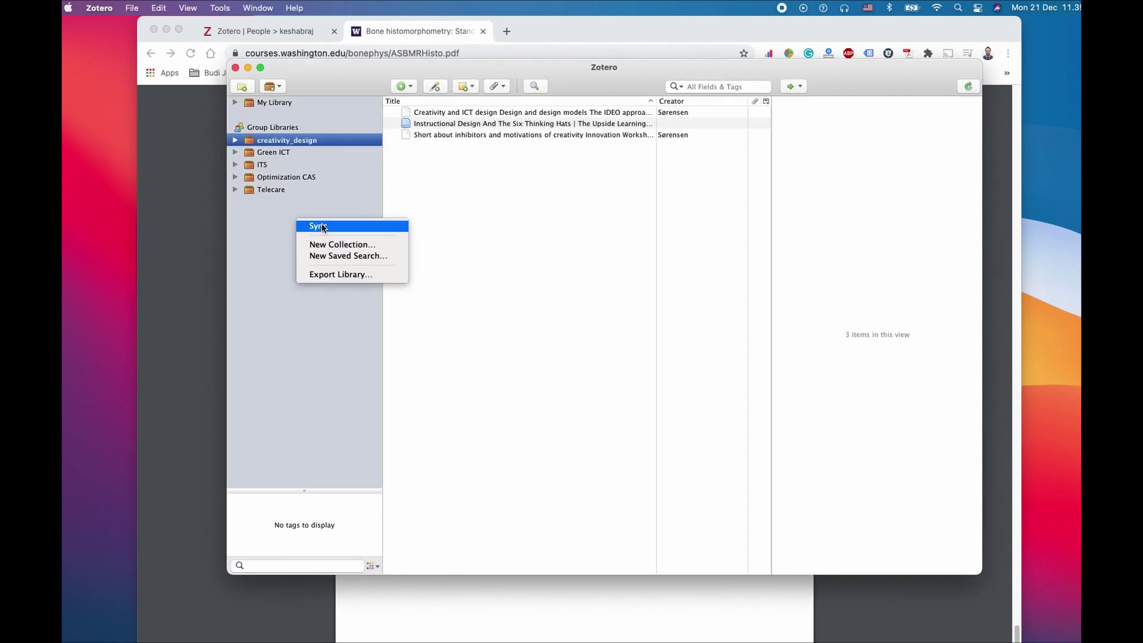
left_click(321, 226)
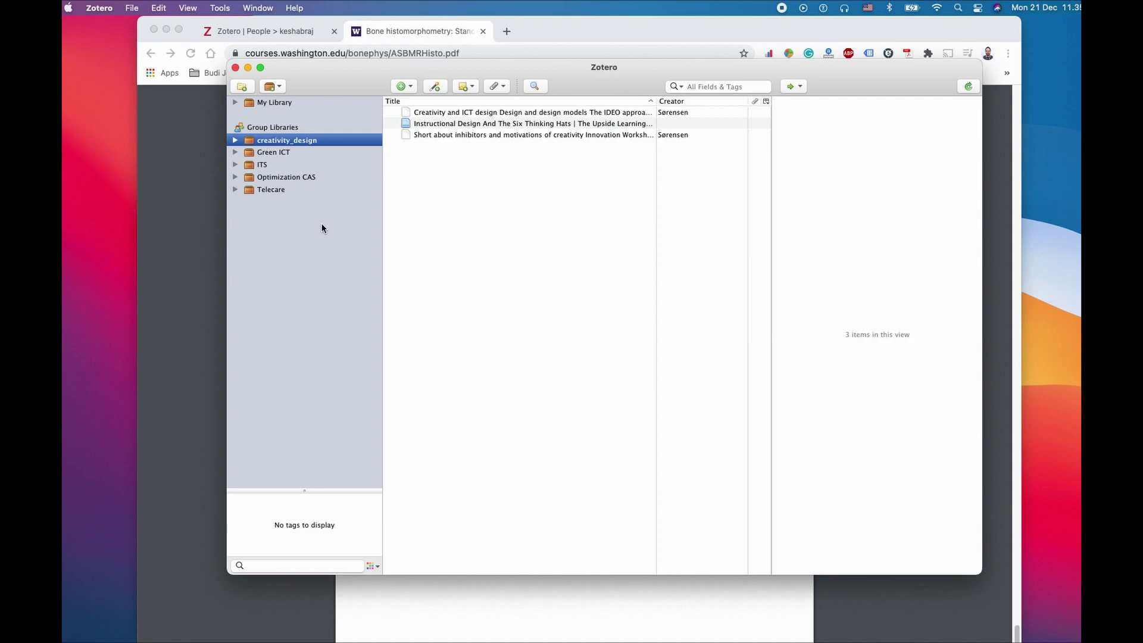
- Open the empty New group library and expand its contents
left_click(232, 177)
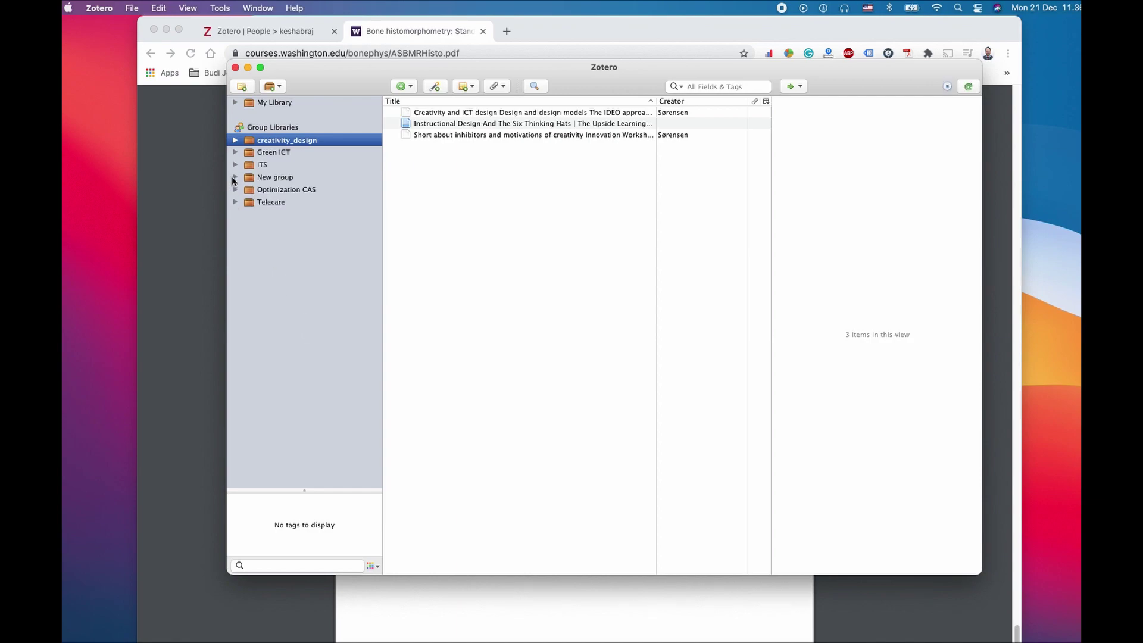
left_click(275, 182)
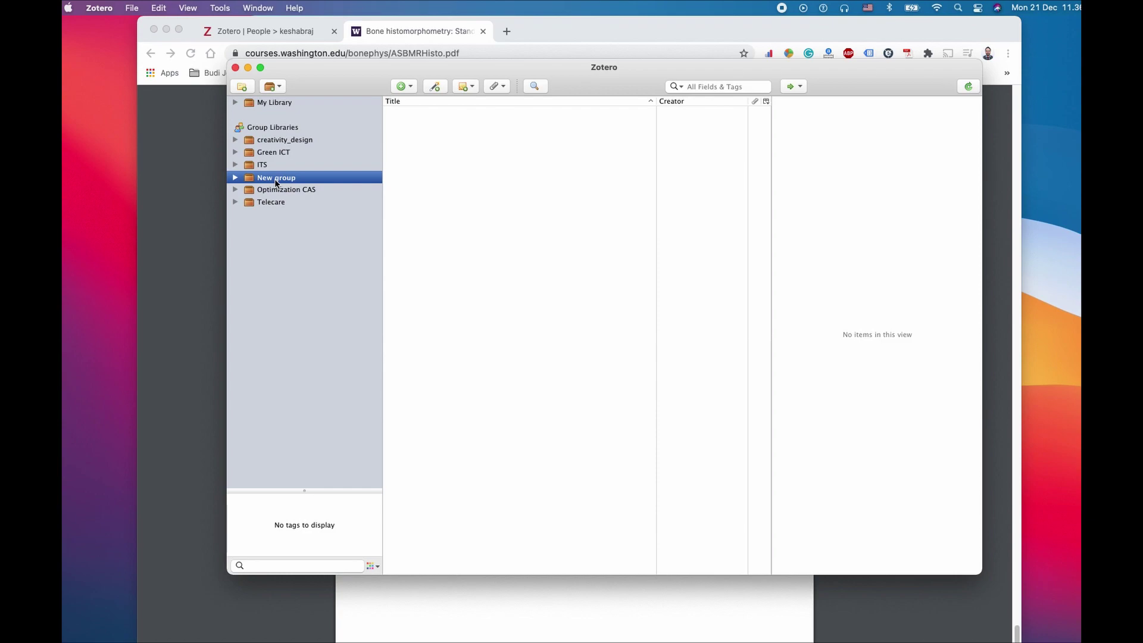
right_click(274, 233)
left_click(266, 332)
left_click(235, 178)
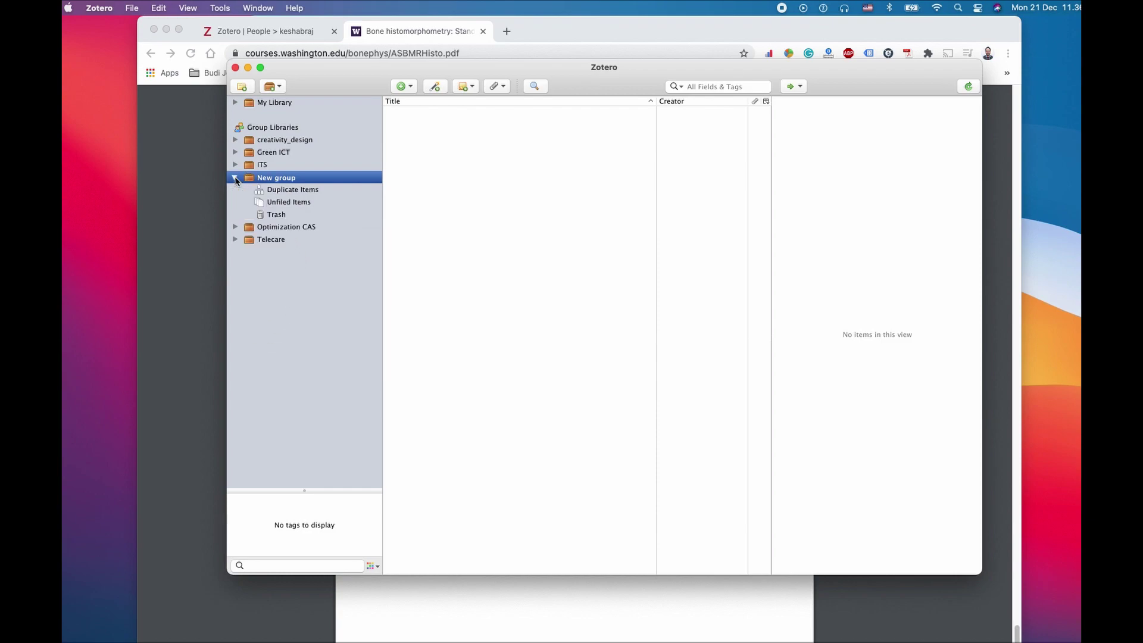
left_click(235, 178)
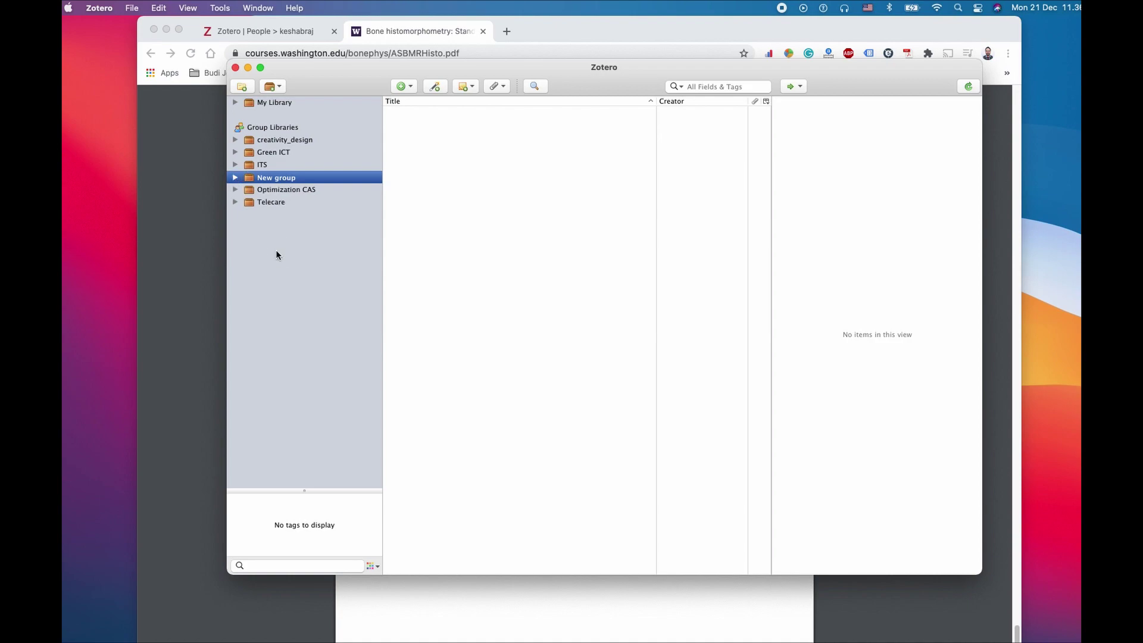
left_click(235, 178)
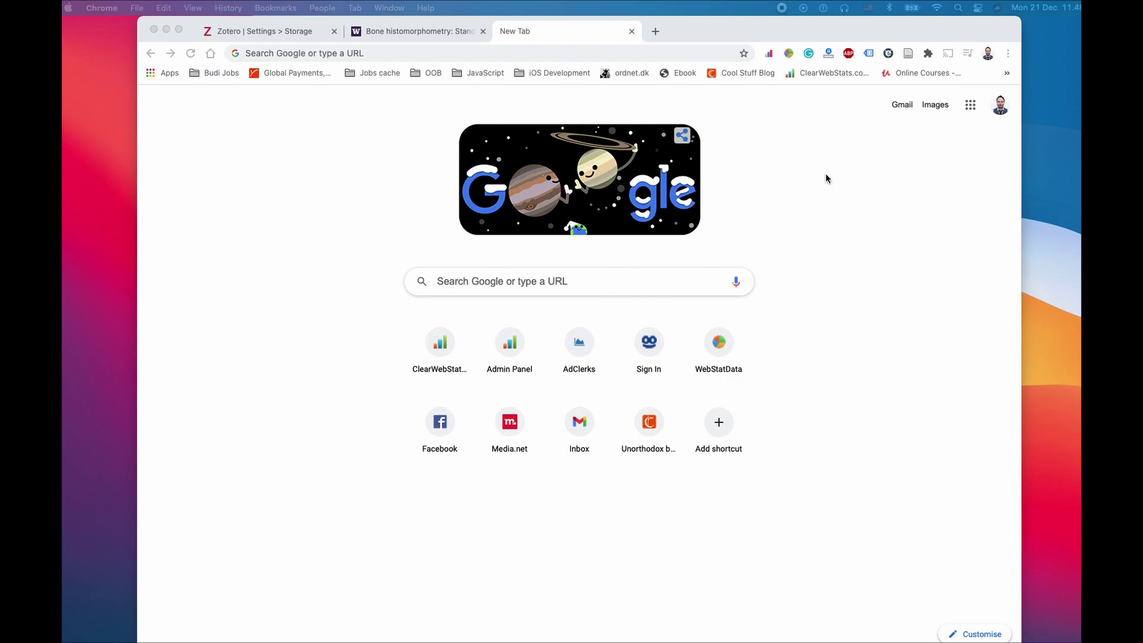
- Search Google for 'iee' (IEEE) in Chrome and scroll through the results
left_click(395, 54)
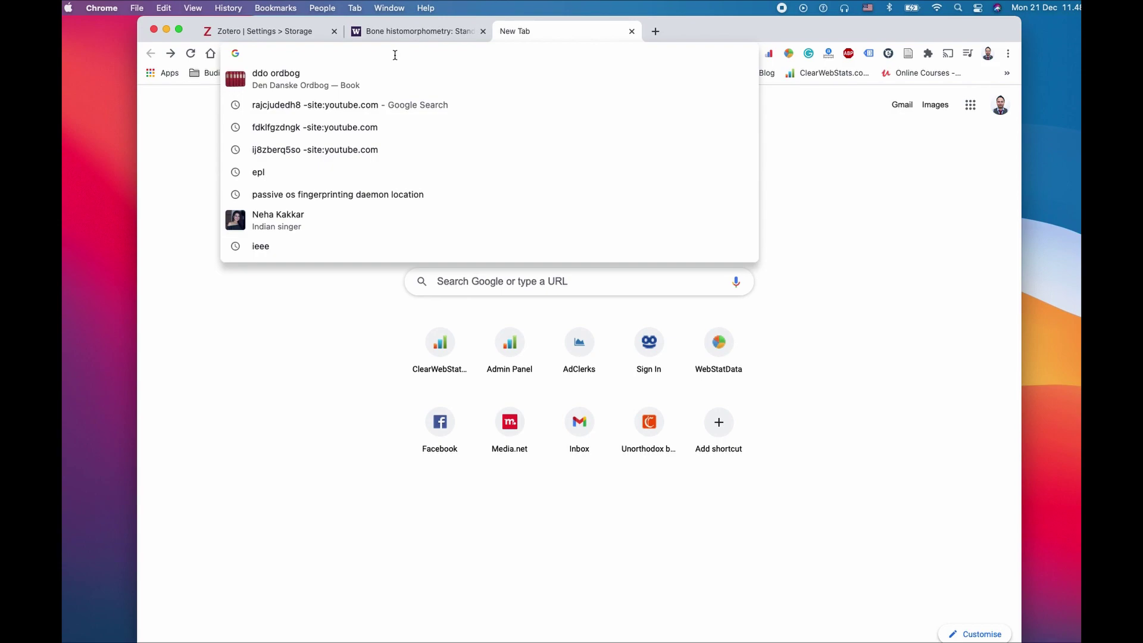
left_click(852, 154)
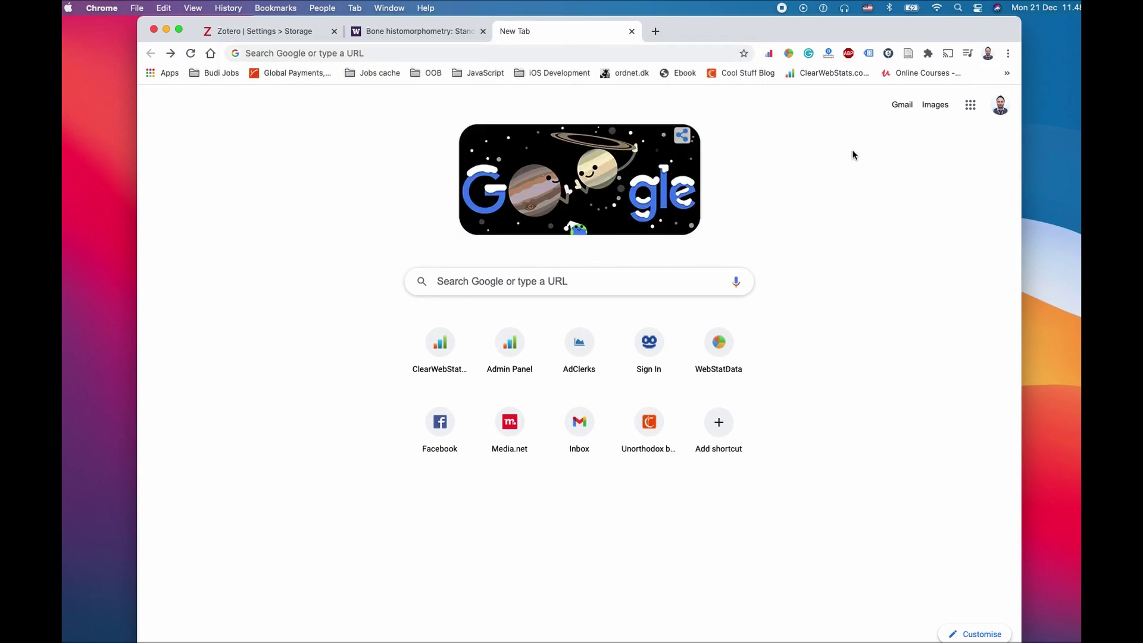
left_click(608, 56)
type("ieee")
key("Return")
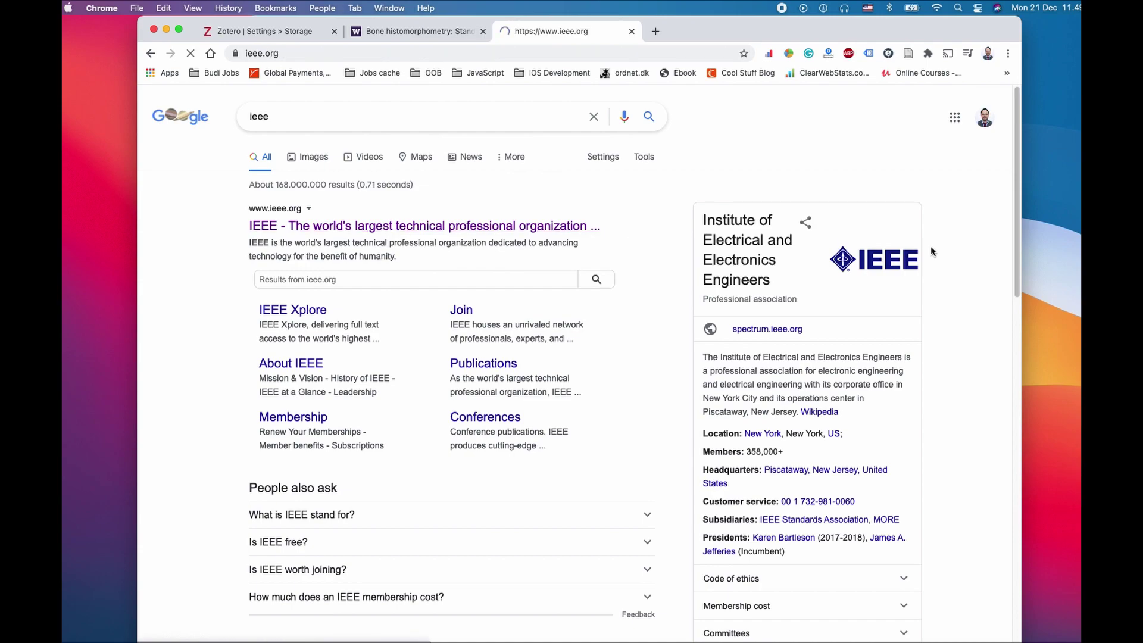
scroll(360, 343, "down", 4)
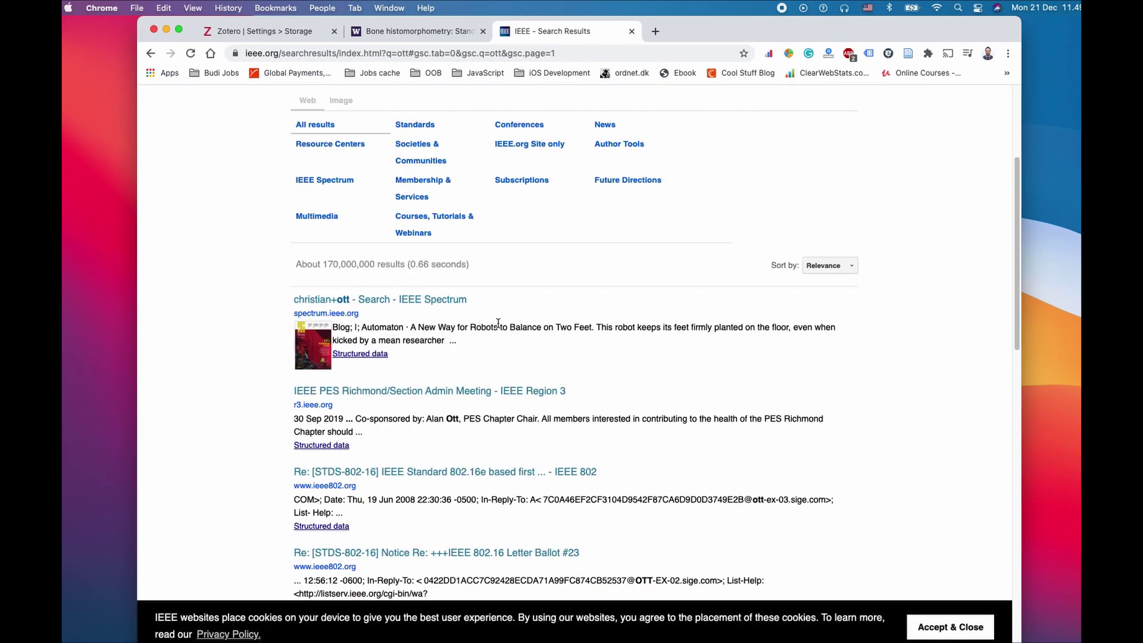
scroll(630, 346, "down", 2)
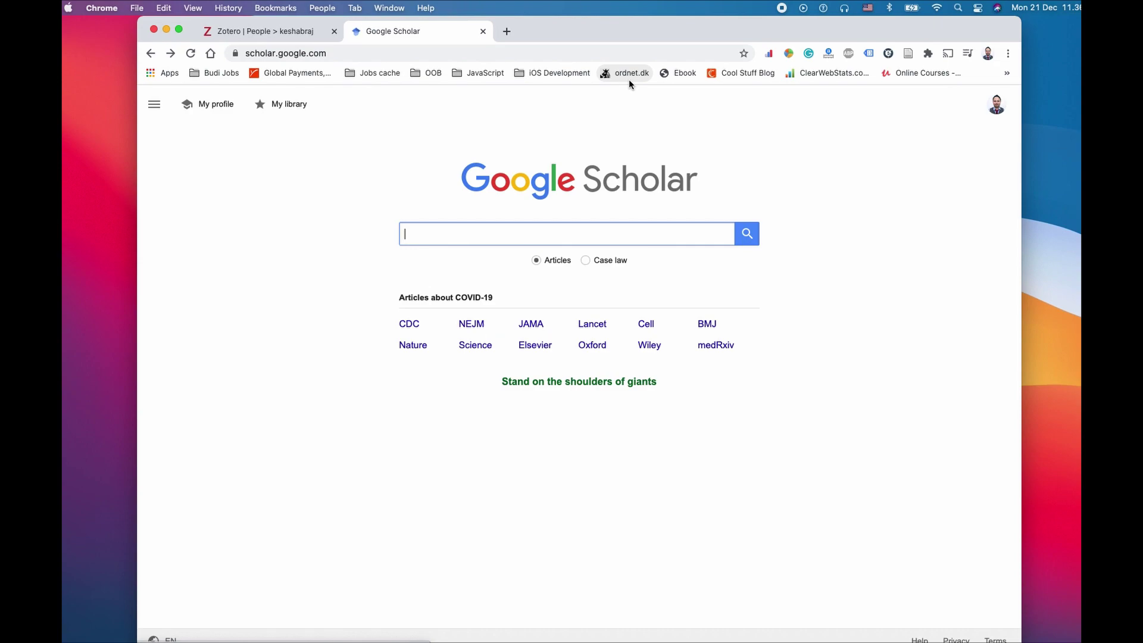
- Return to the Google Scholar results for 'OTT' and browse them
left_click(171, 53)
left_click(394, 105)
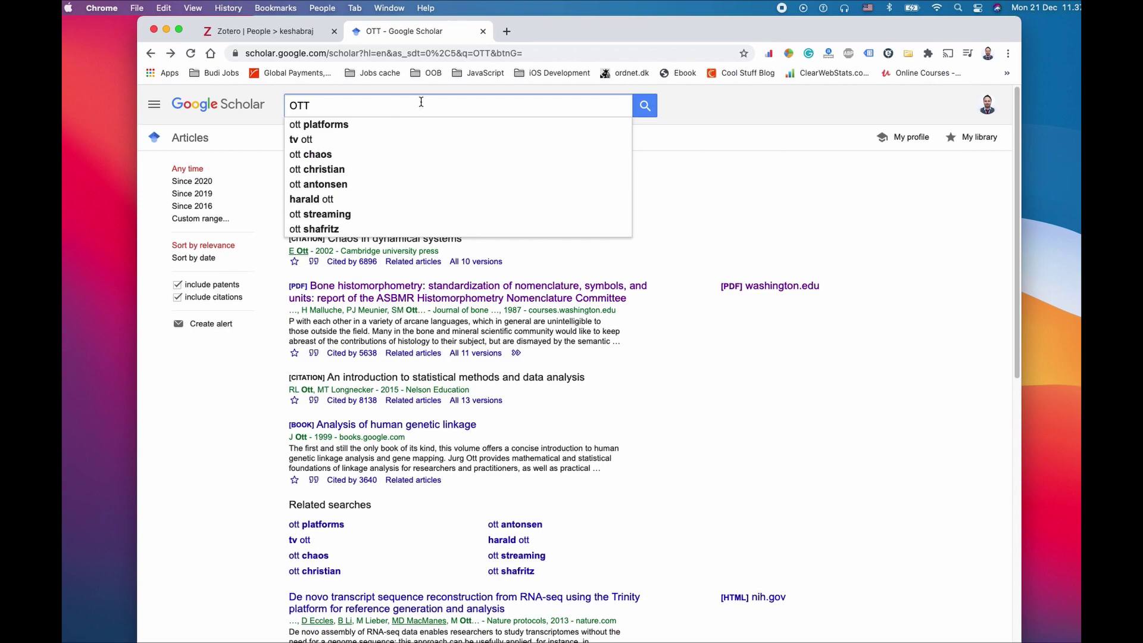
left_click(764, 124)
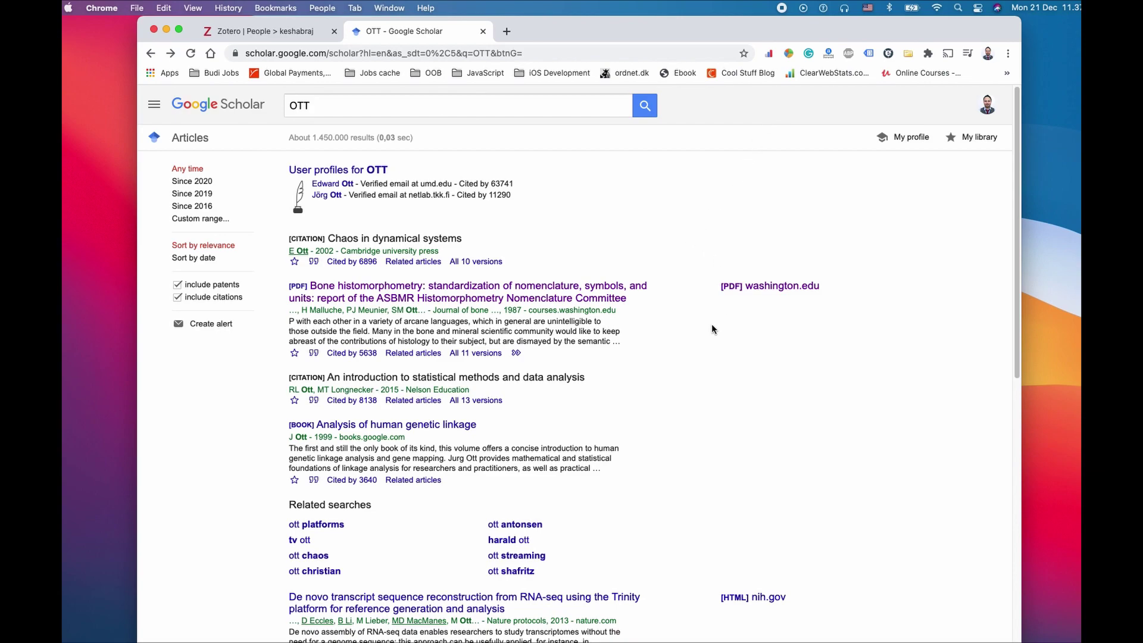
scroll(712, 326, "down", 1)
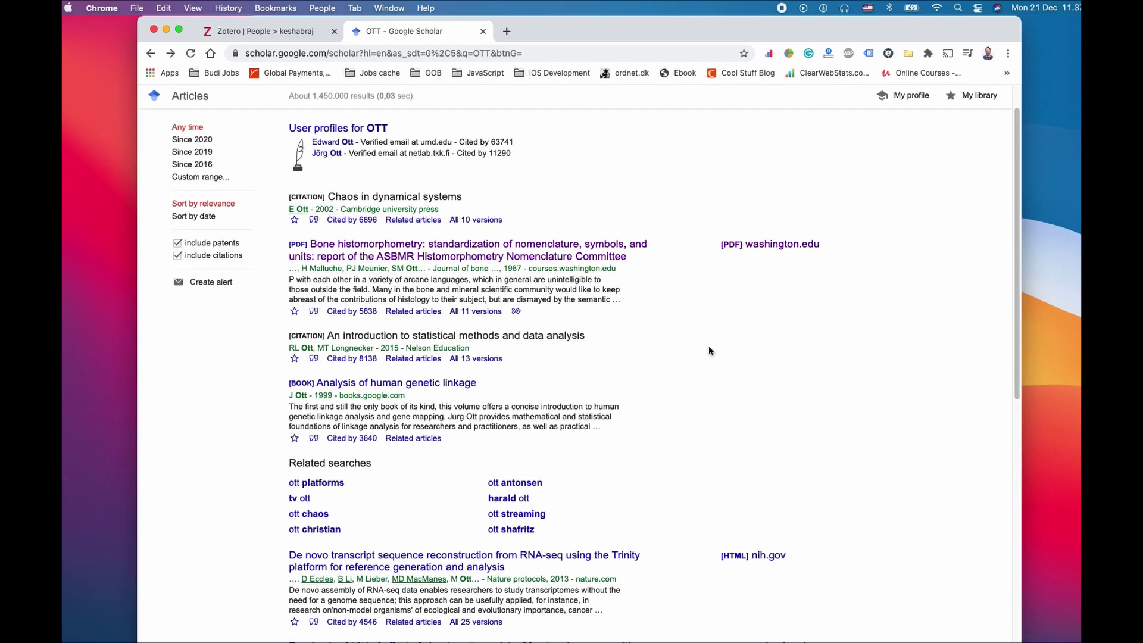
scroll(709, 351, "down", 4)
scroll(709, 348, "up", 4)
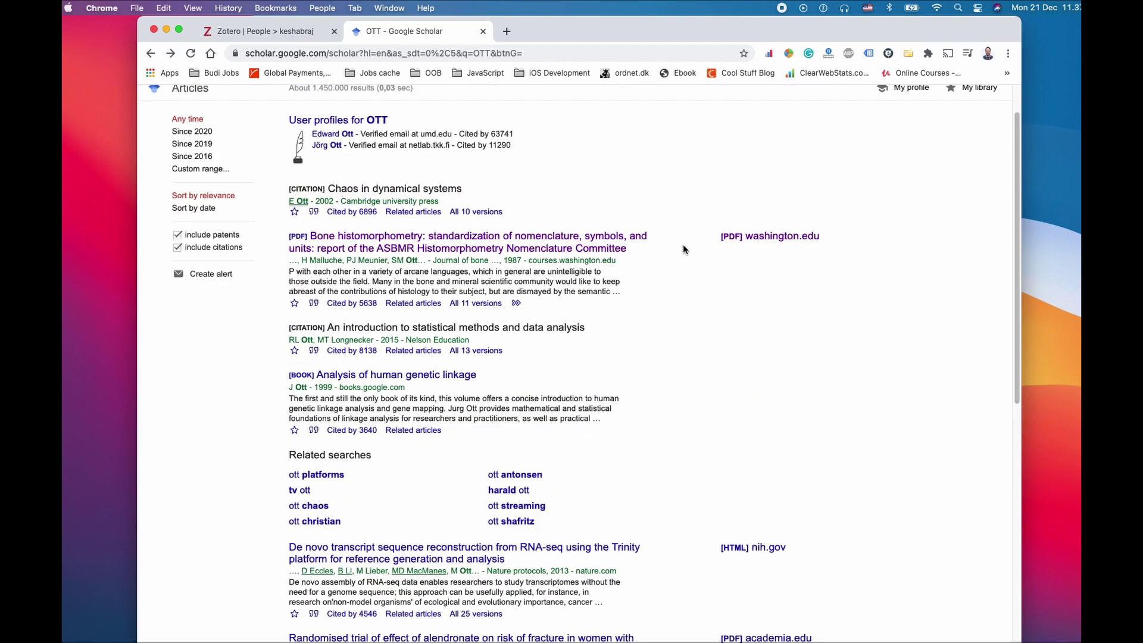
scroll(694, 266, "down", 4)
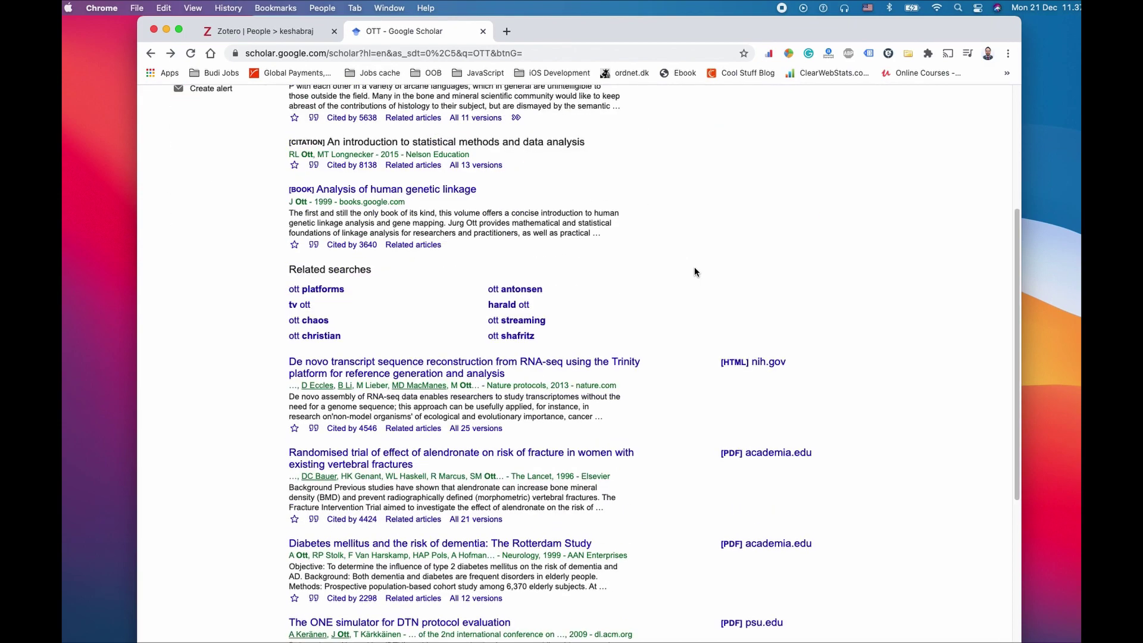
scroll(696, 273, "up", 5)
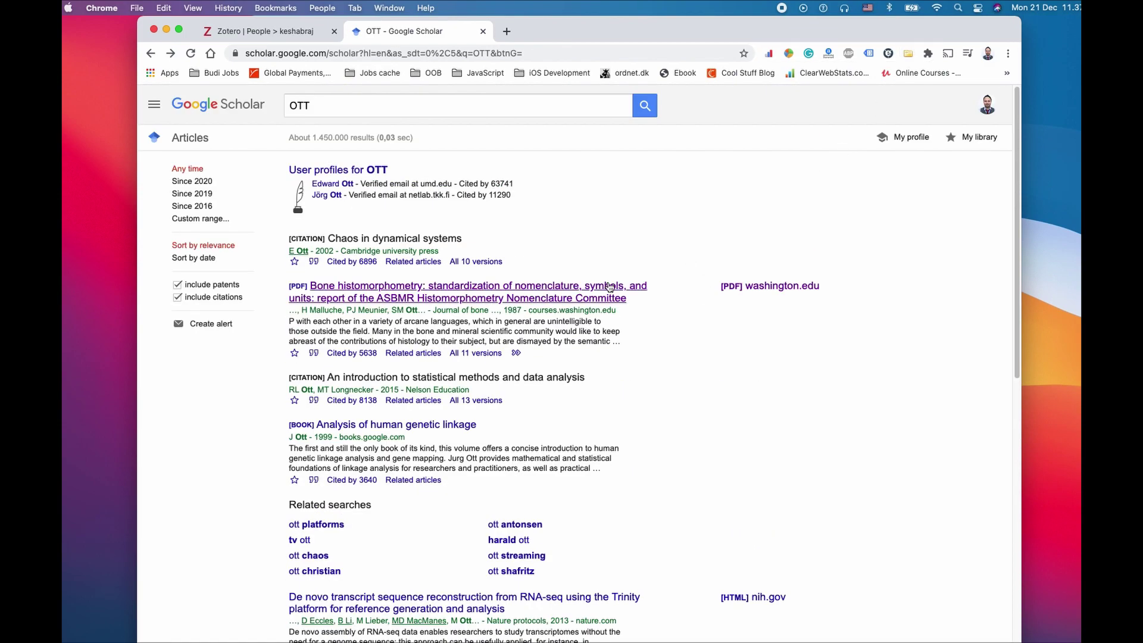
- Open the Bone histomorphometry paper's PDF from washington.edu and look through its pages
left_click(572, 291)
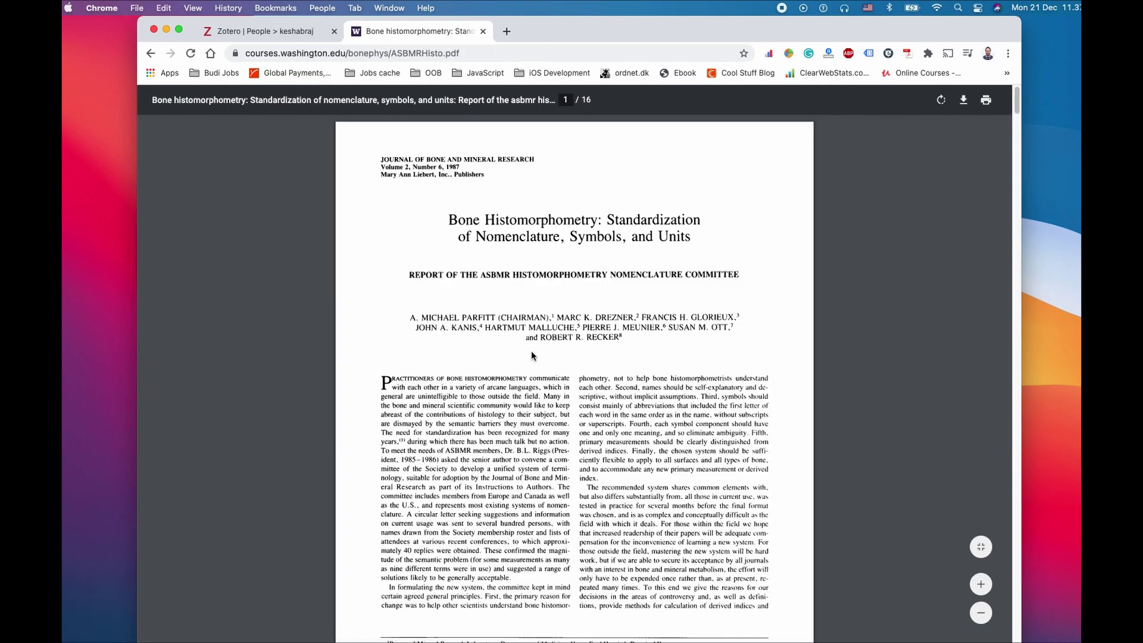
scroll(531, 352, "down", 15)
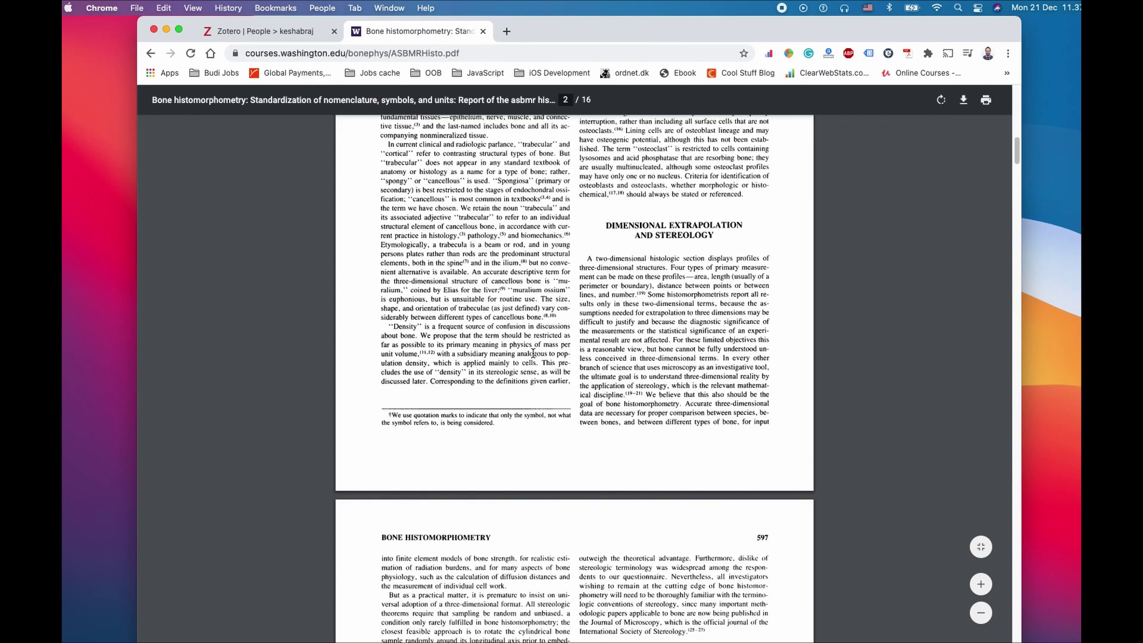
scroll(532, 354, "down", 15)
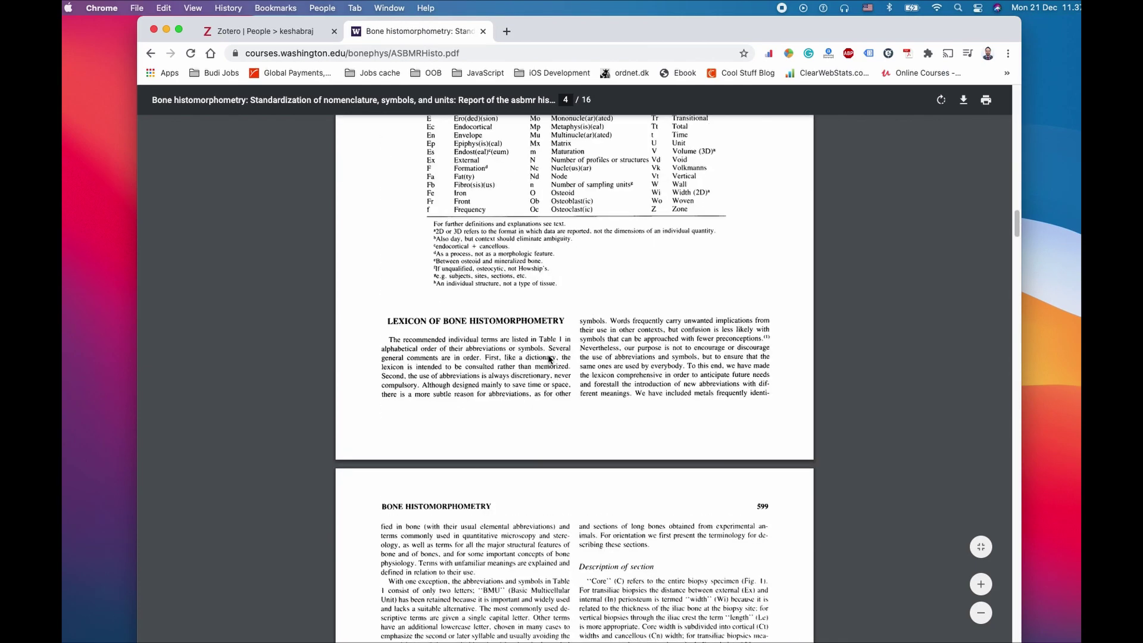
scroll(550, 359, "down", 20)
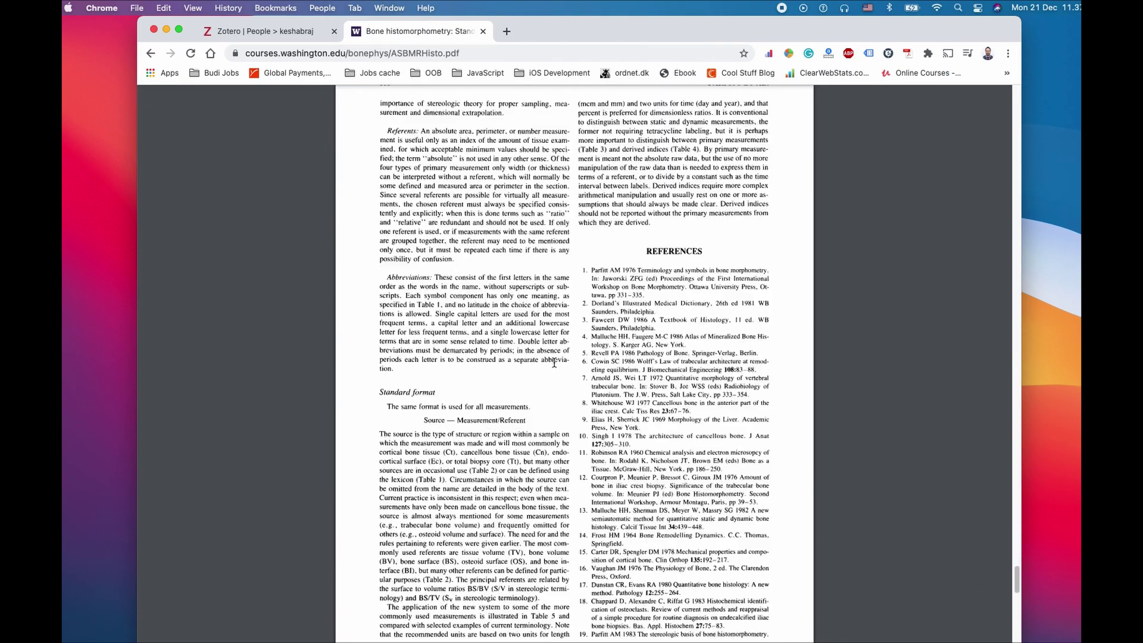
scroll(553, 362, "down", 20)
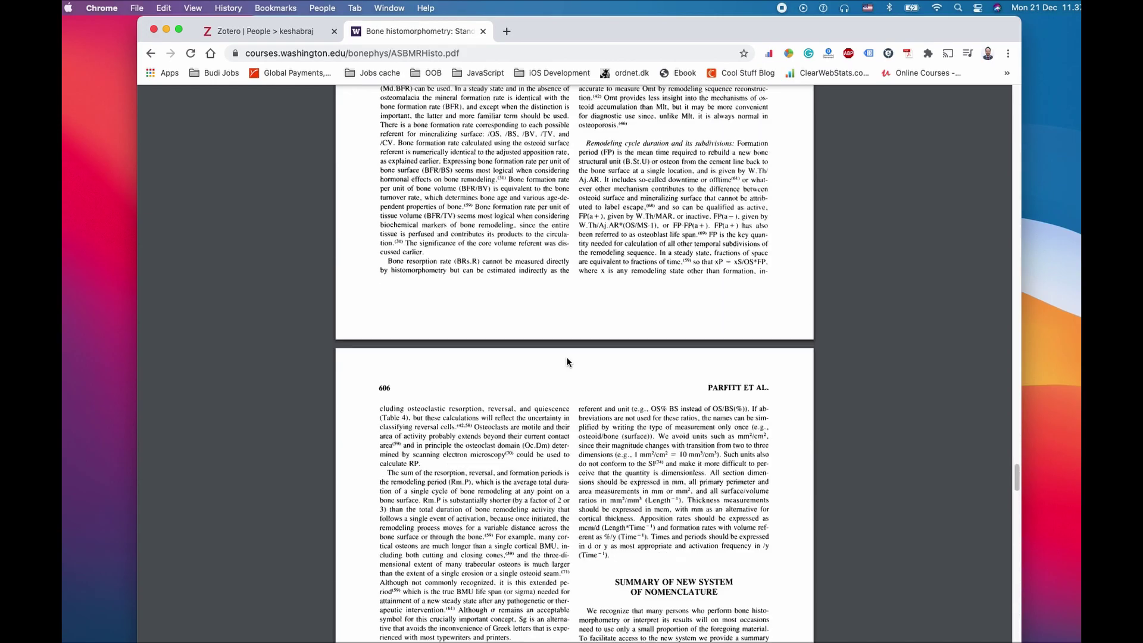
scroll(568, 362, "up", 20)
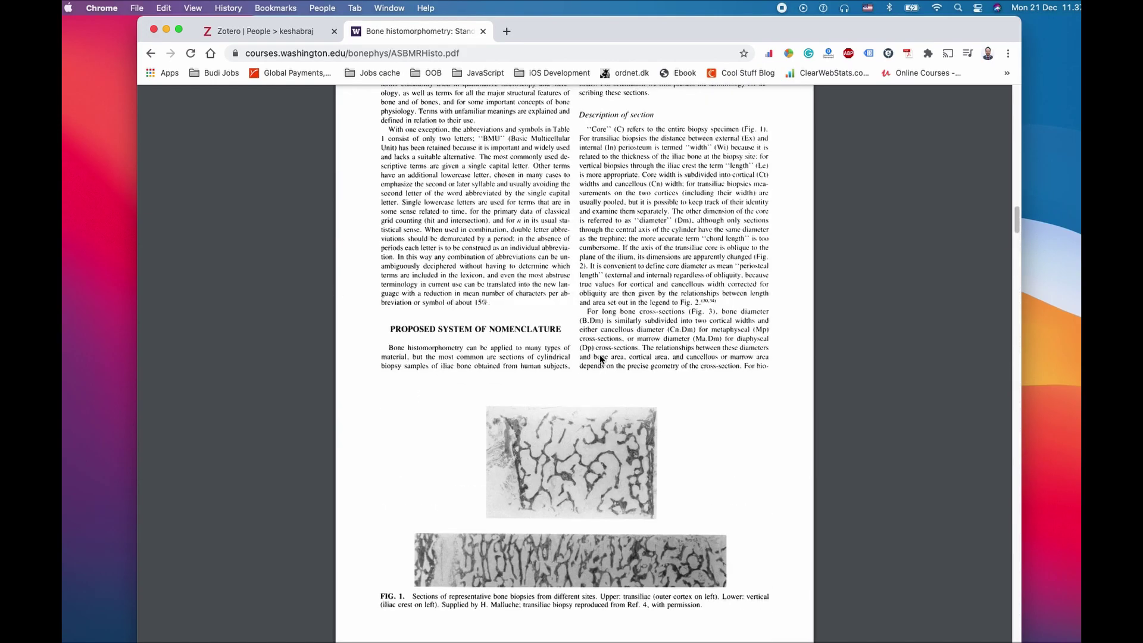
scroll(600, 354, "up", 20)
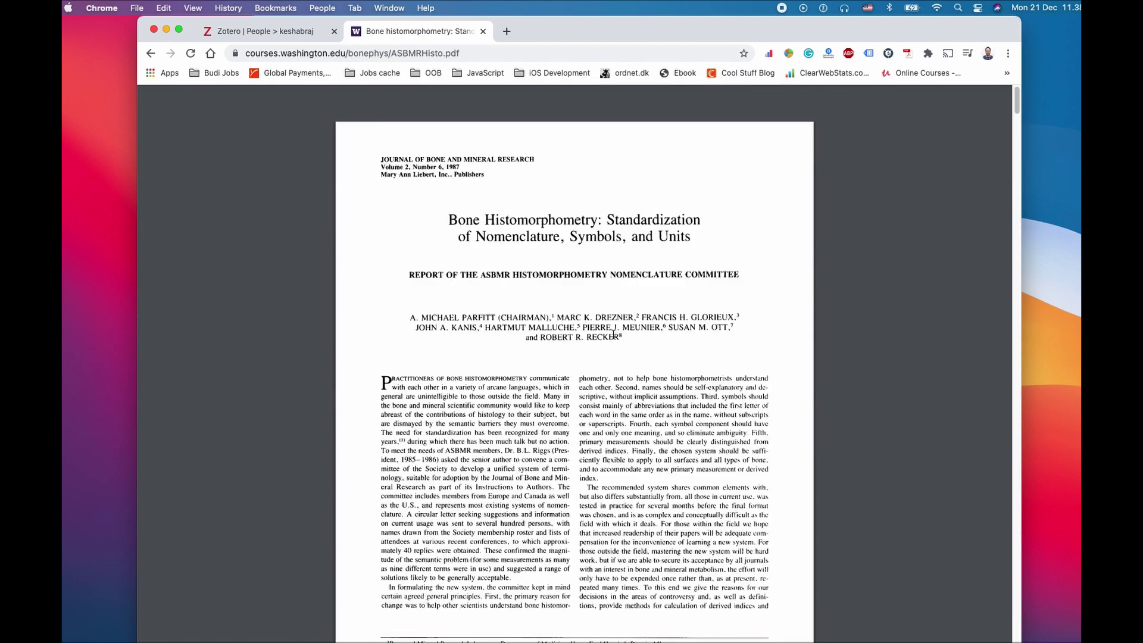
- Save the open PDF with Zotero Connector, picking New group in the destination tree
left_click(905, 53)
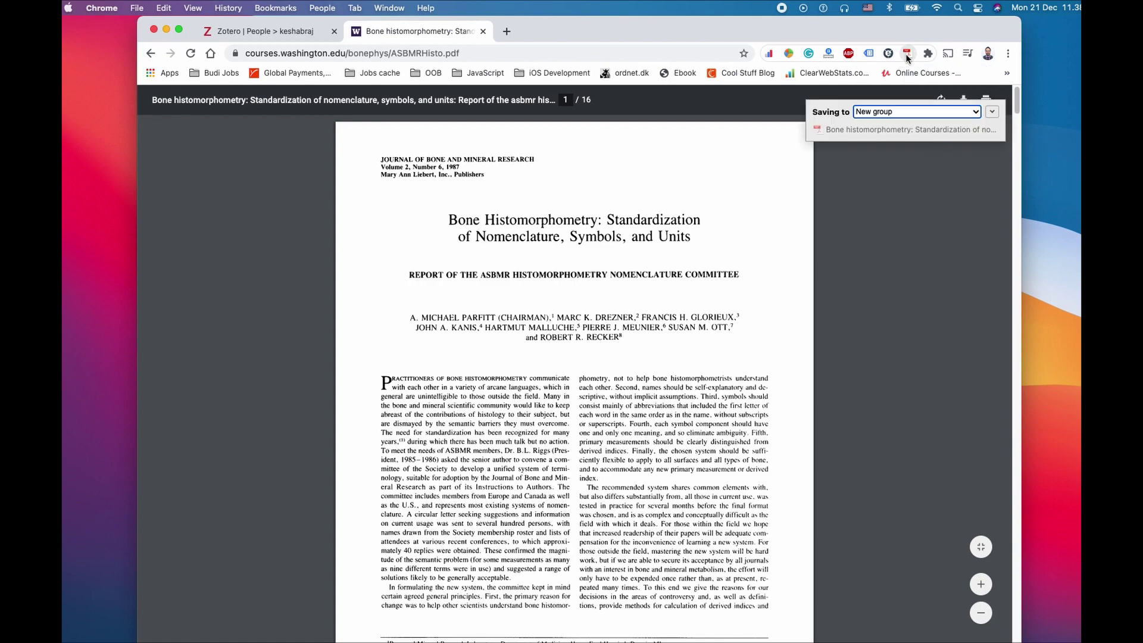
left_click(931, 115)
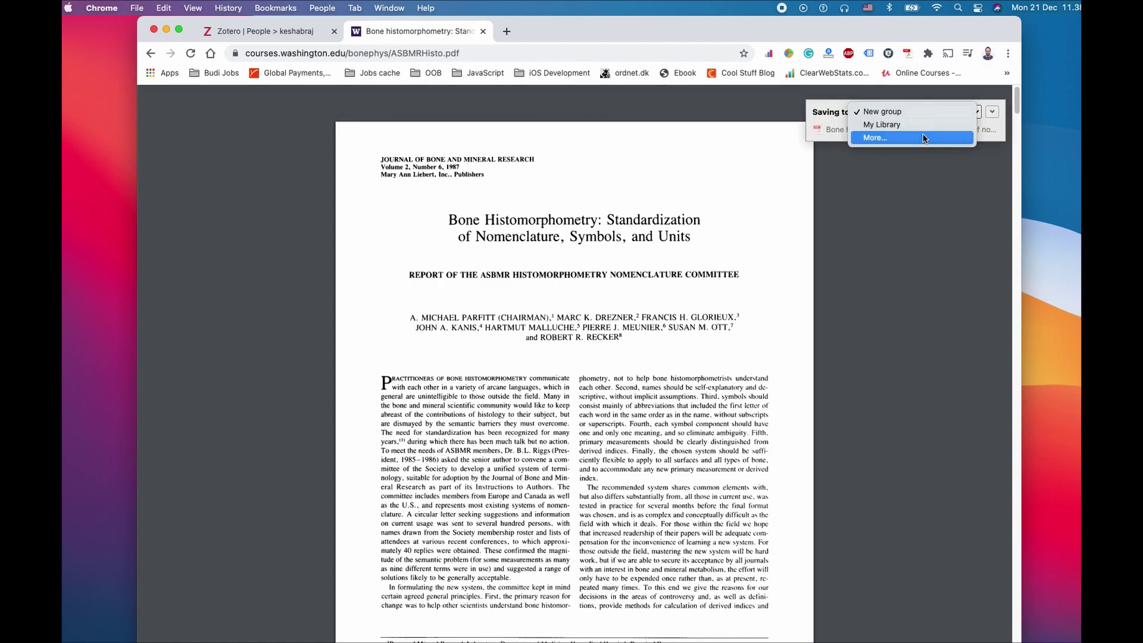
left_click(923, 137)
scroll(883, 197, "up", 5)
left_click(820, 132)
left_click(819, 130)
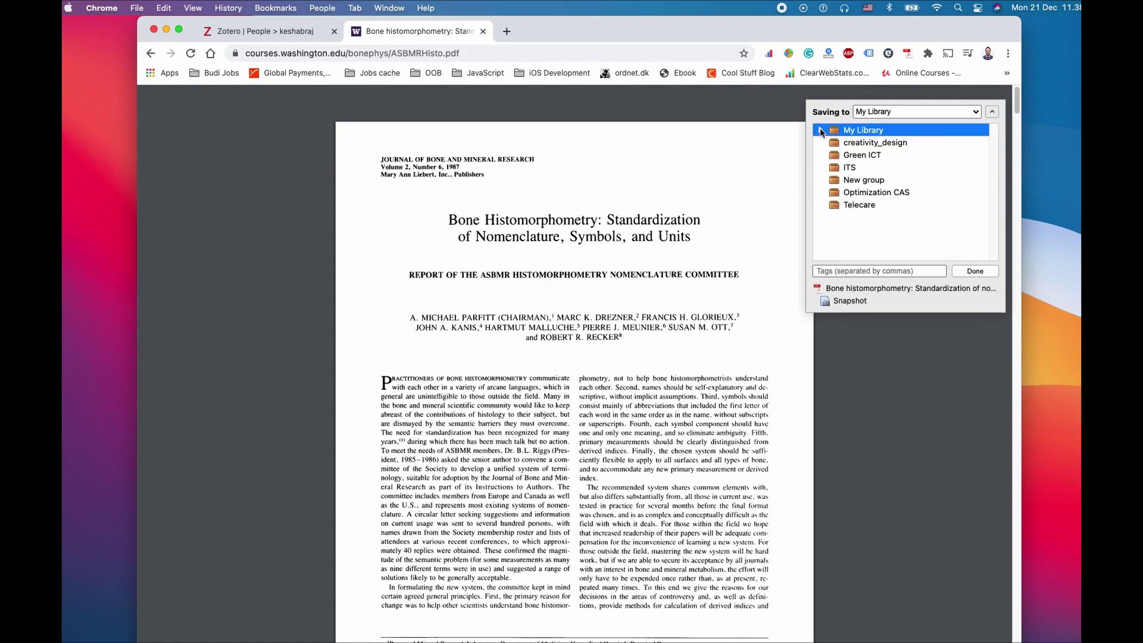
left_click(858, 180)
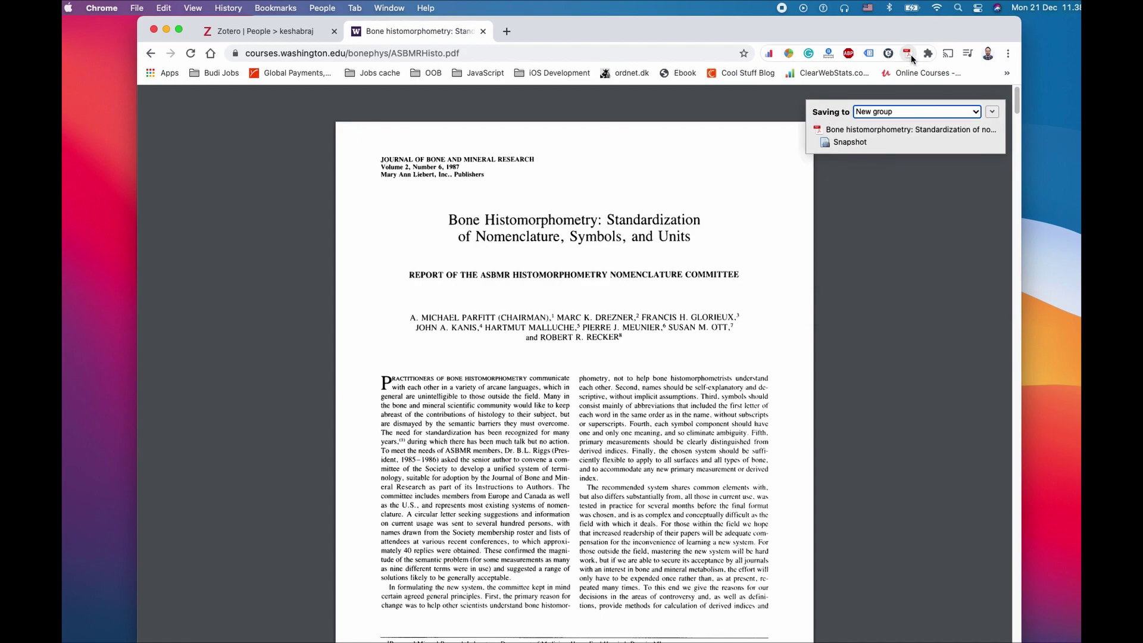
- Confirm New group as the save destination and finish saving the paper
left_click(903, 112)
left_click(903, 112)
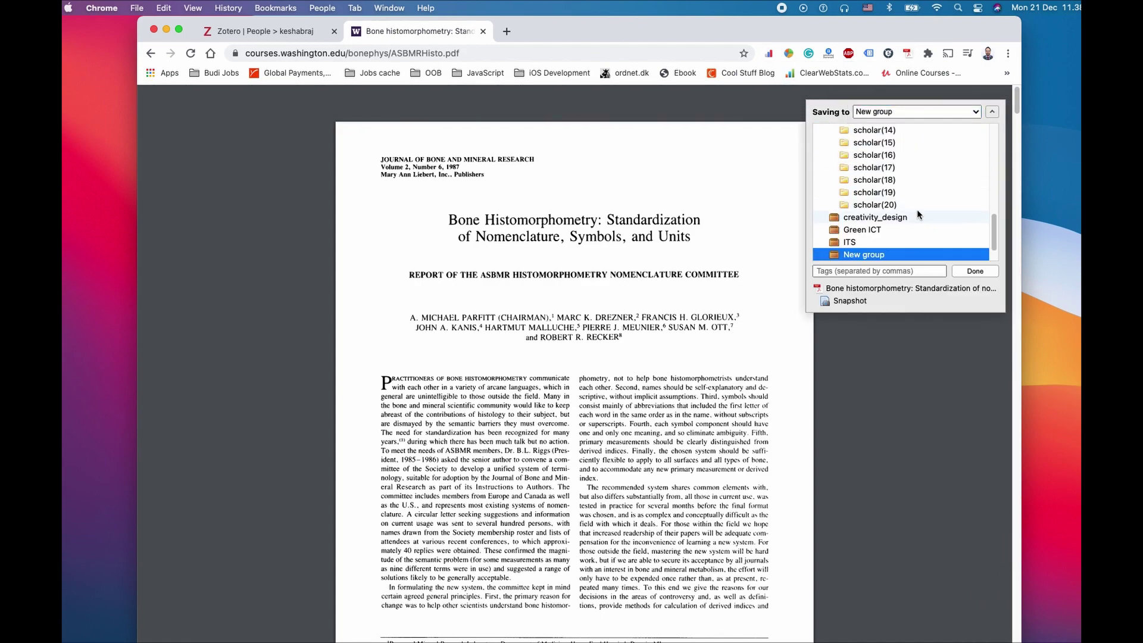
scroll(885, 223, "up", 4)
scroll(885, 223, "up", 10)
left_click(819, 127)
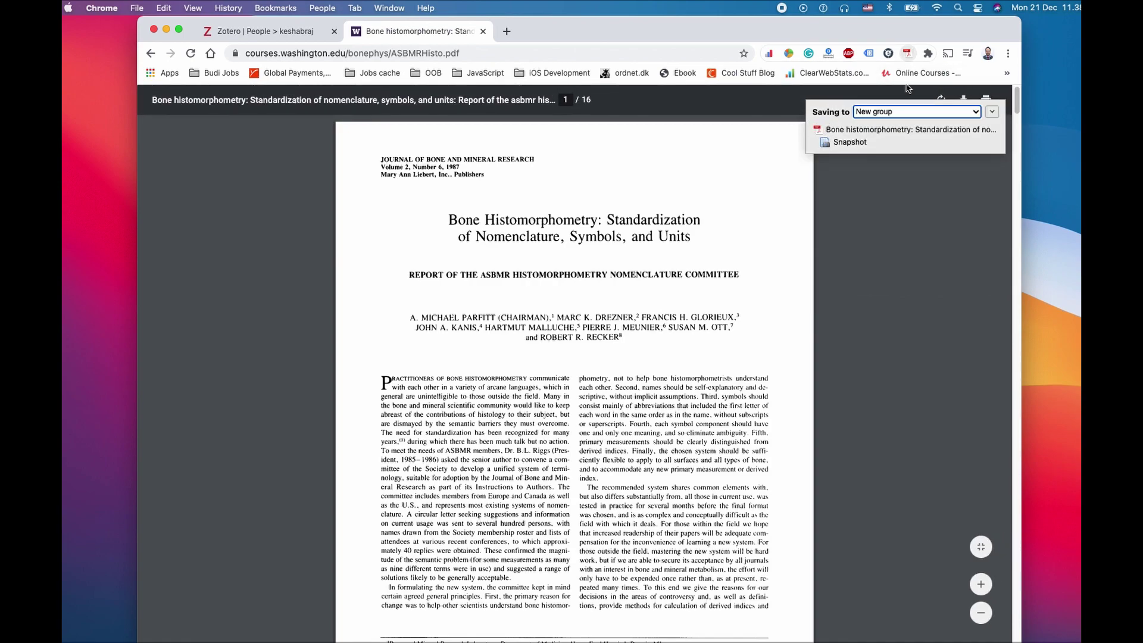
left_click(916, 112)
left_click(899, 135)
scroll(892, 248, "down", 2)
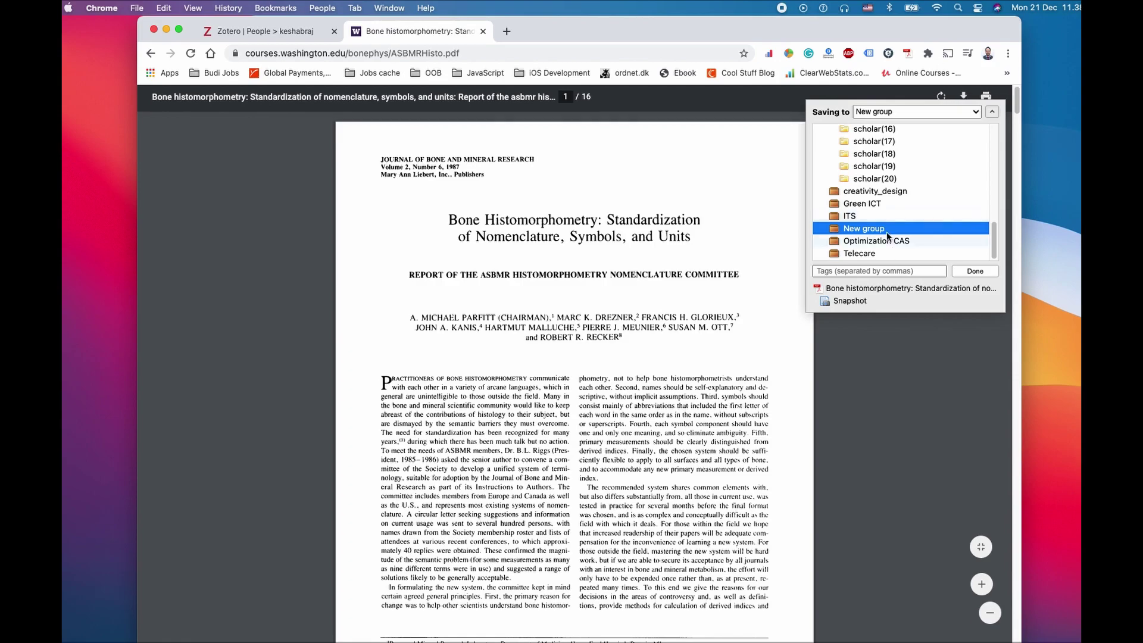
left_click(980, 272)
scroll(477, 281, "down", 5)
scroll(476, 281, "down", 15)
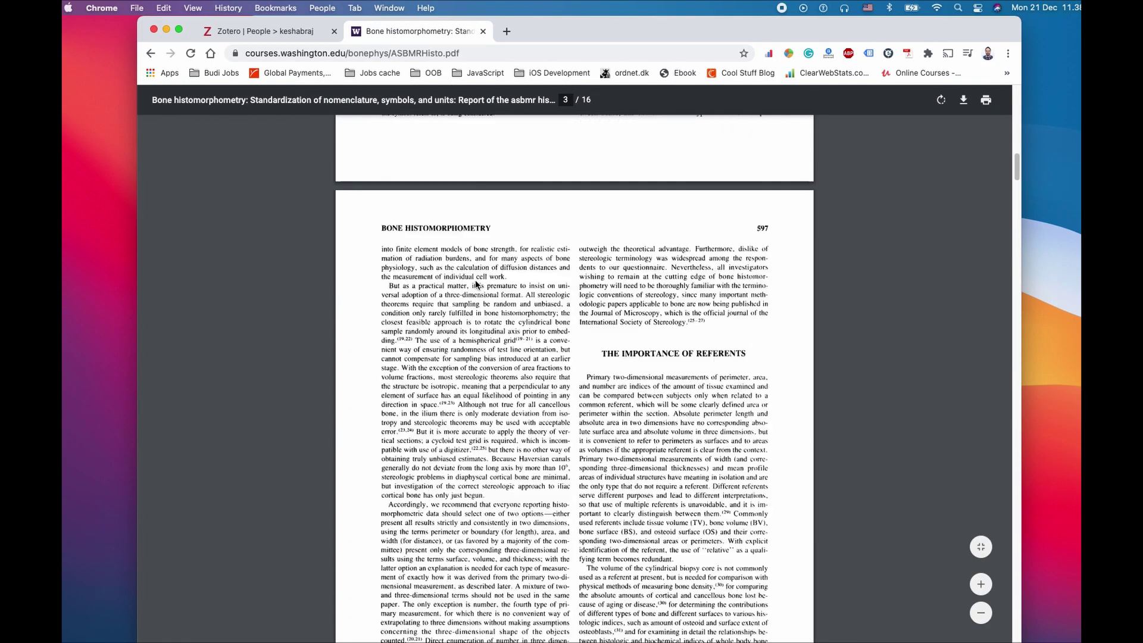
scroll(476, 284, "down", 20)
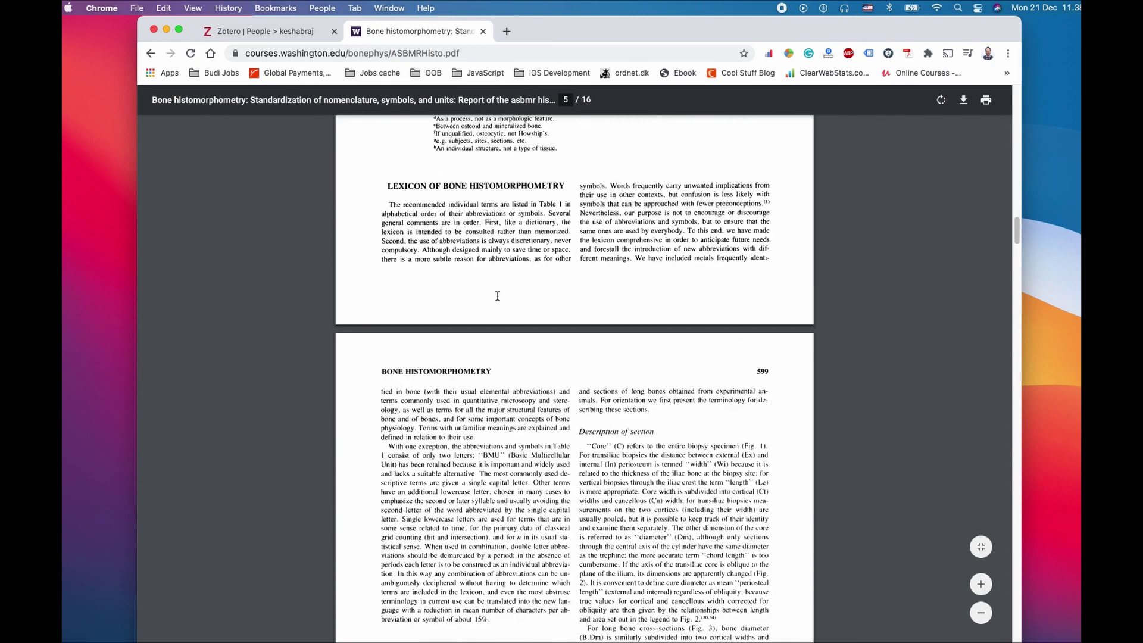
scroll(499, 300, "down", 20)
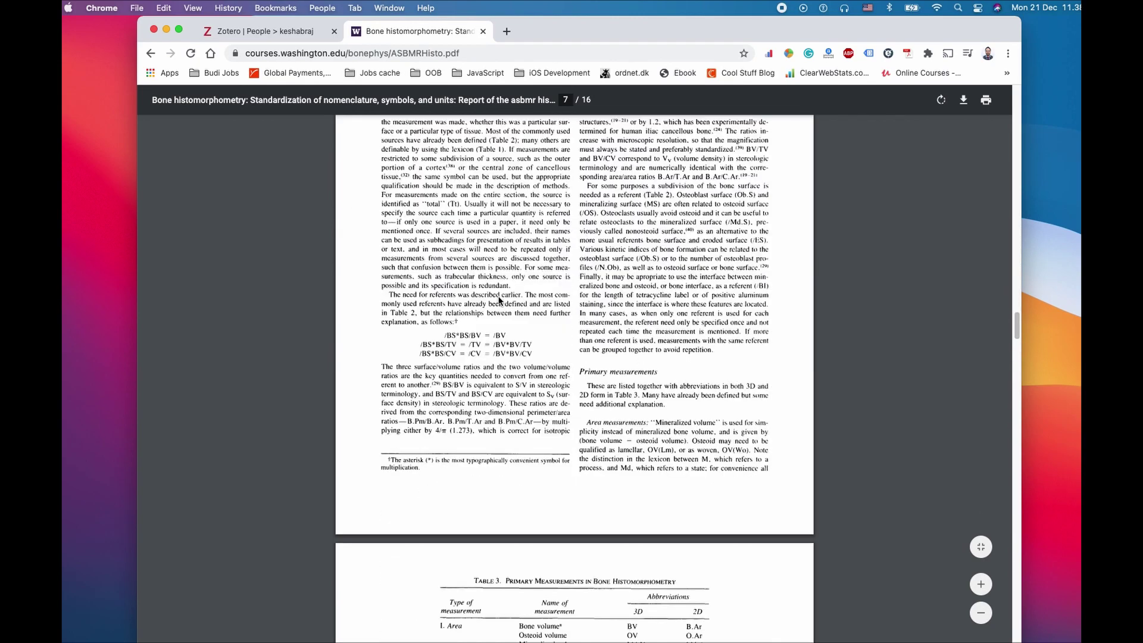
scroll(511, 334, "up", 20)
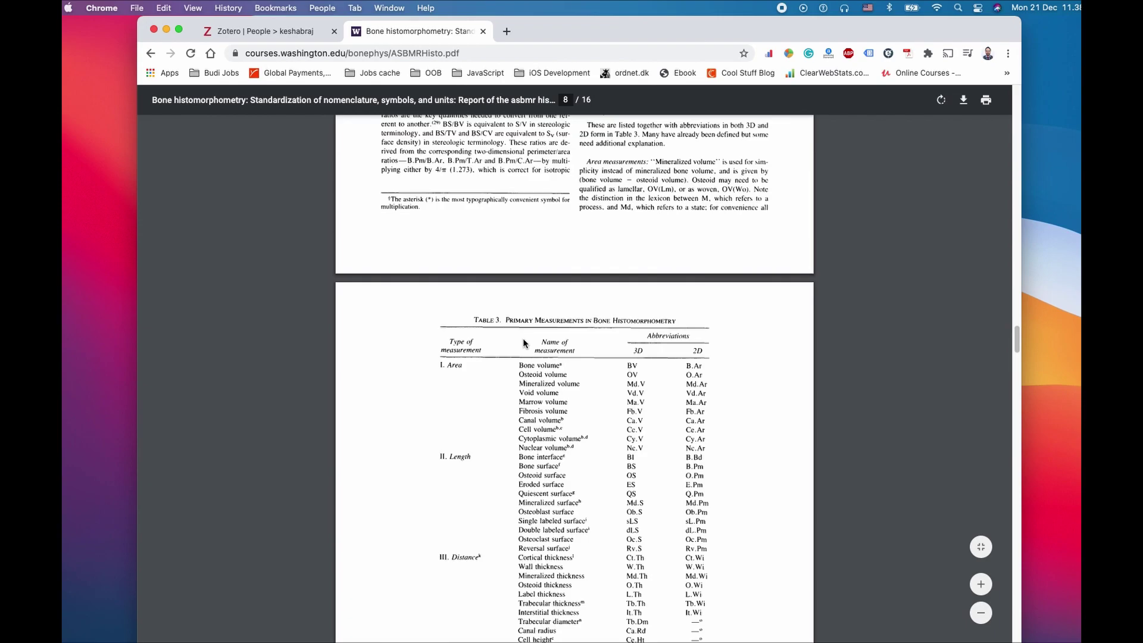
scroll(540, 336, "up", 20)
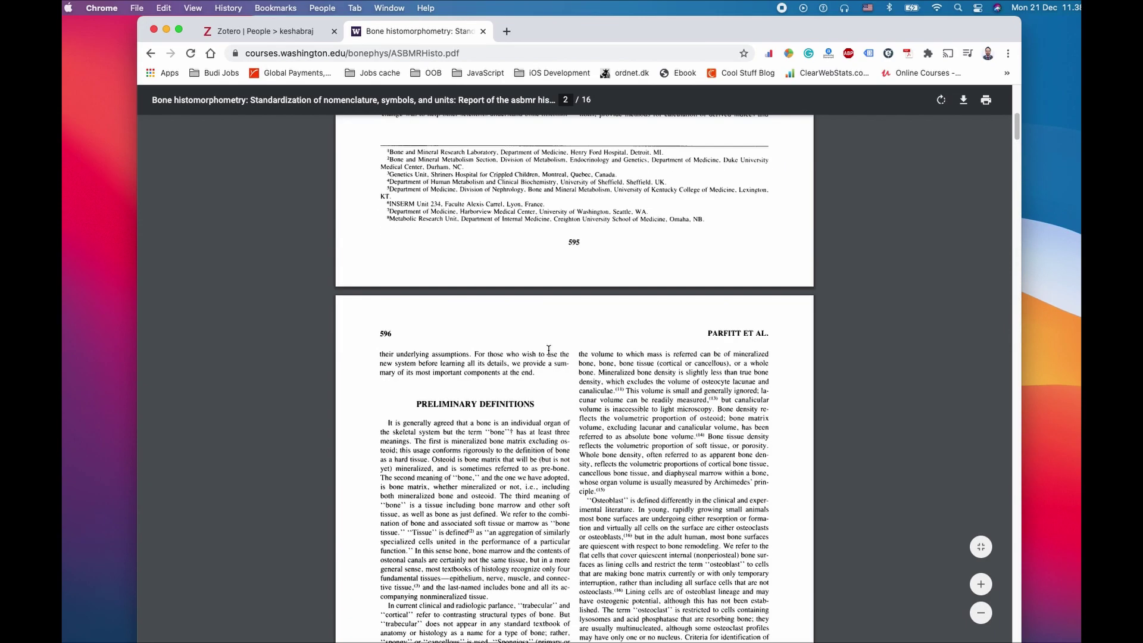
- Go from the Zotero profile page to the account's Storage settings
left_click(297, 27)
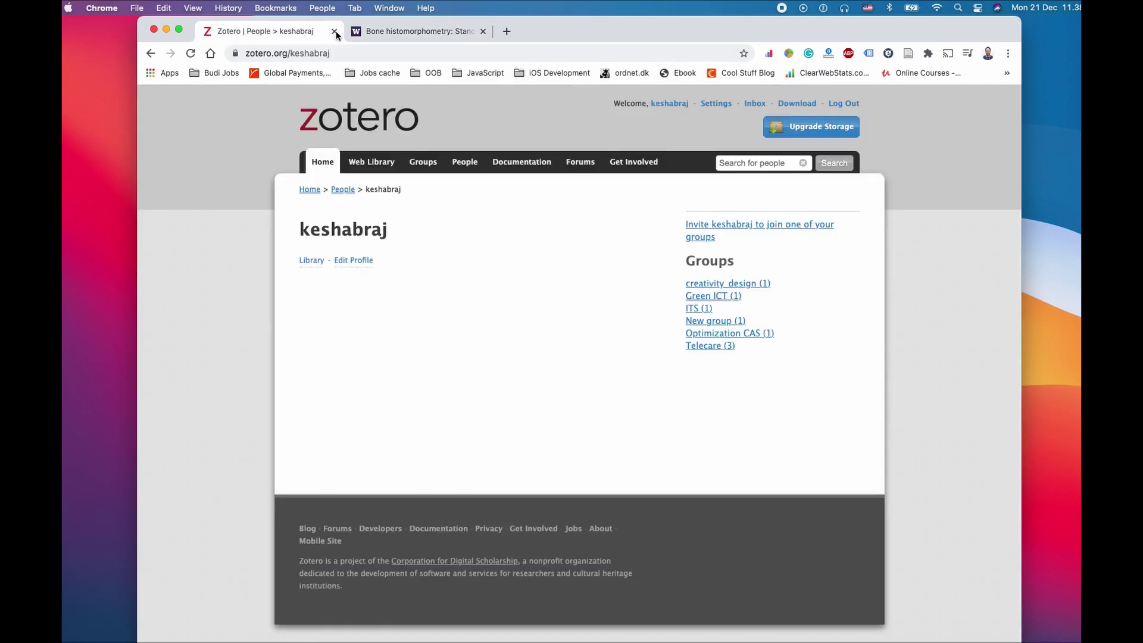
left_click(658, 104)
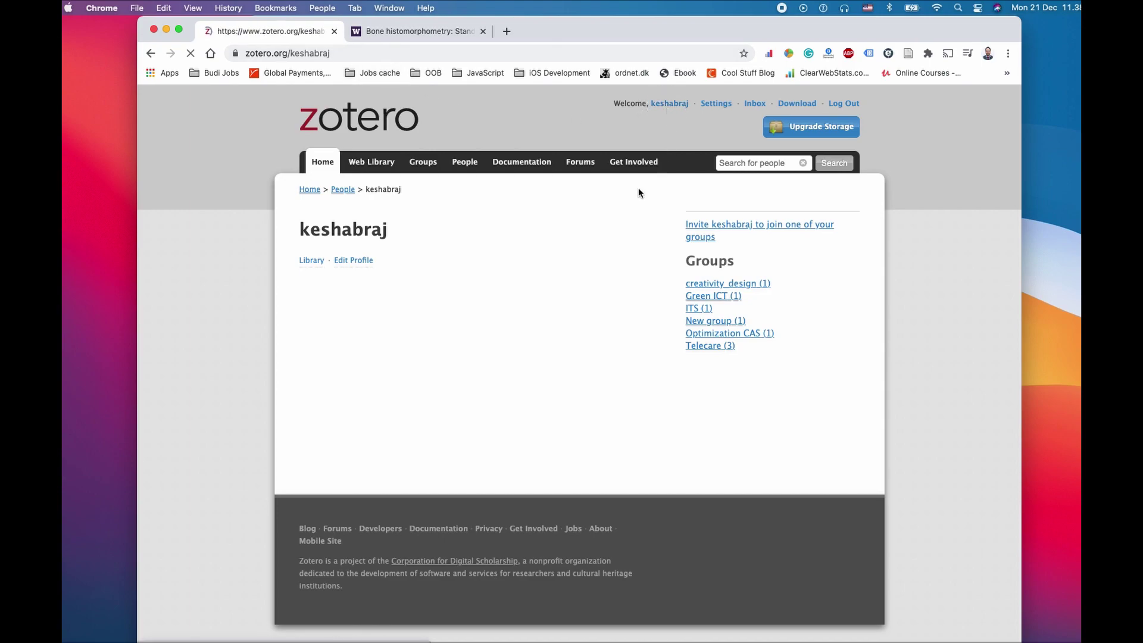
left_click(344, 191)
left_click(306, 191)
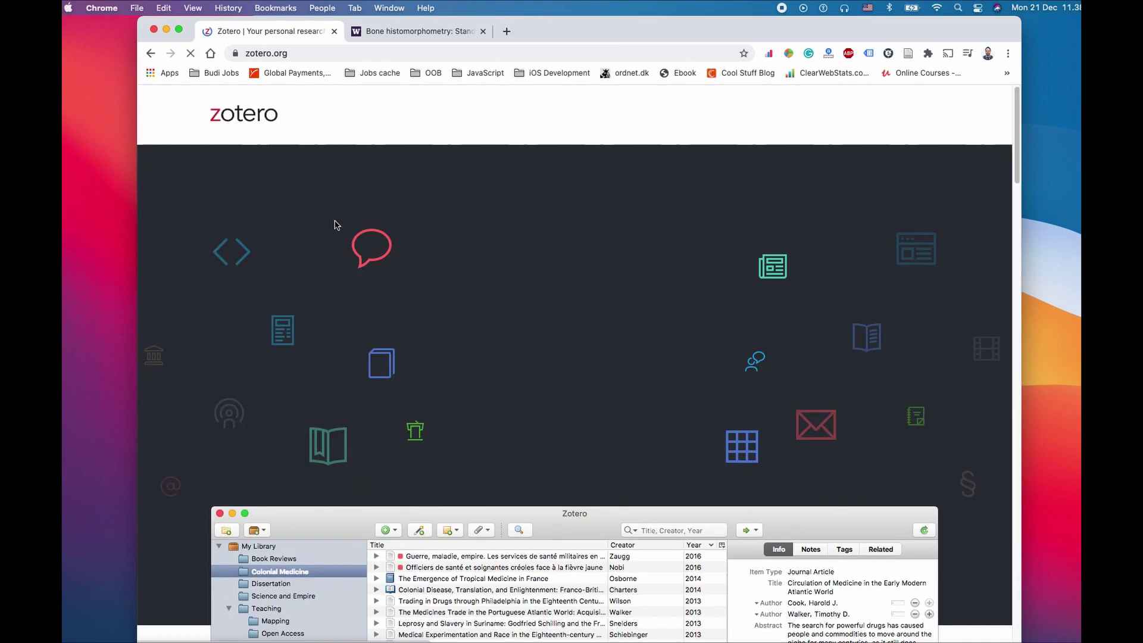
left_click(150, 53)
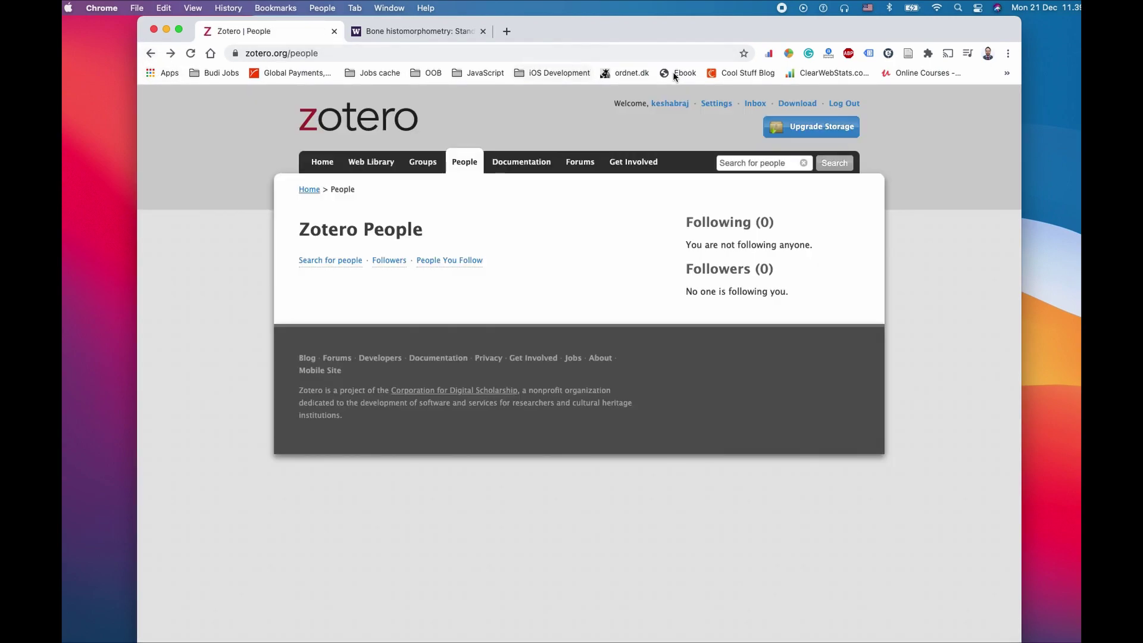
left_click(718, 105)
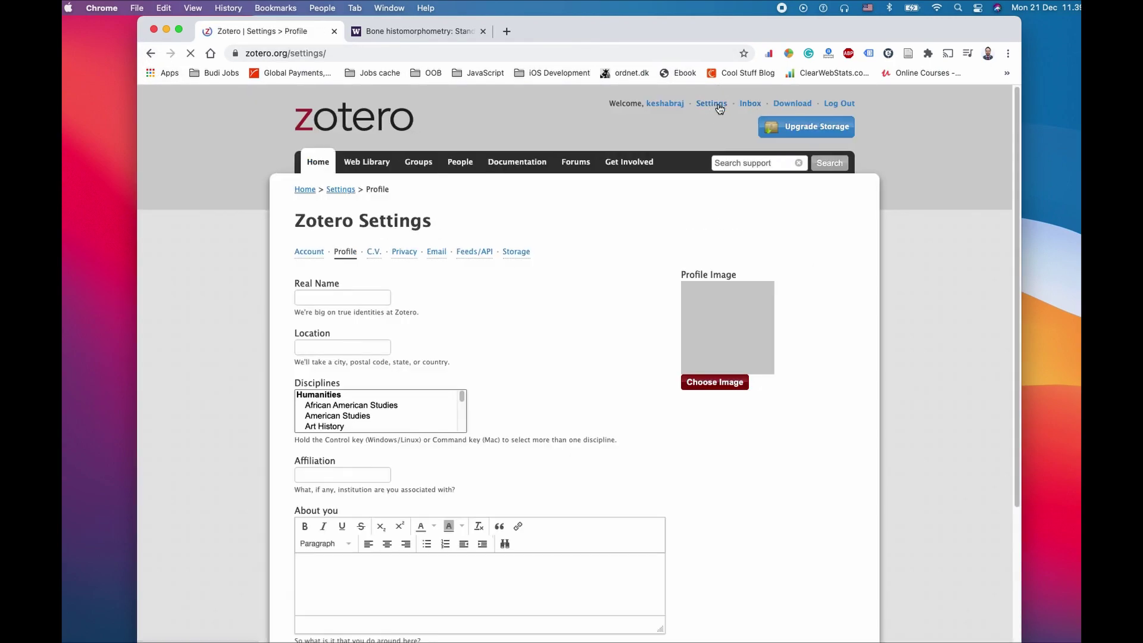
left_click(508, 258)
- Highlight the 36.6 MB current usage and the 300 MB free quota figures
scroll(593, 295, "down", 3)
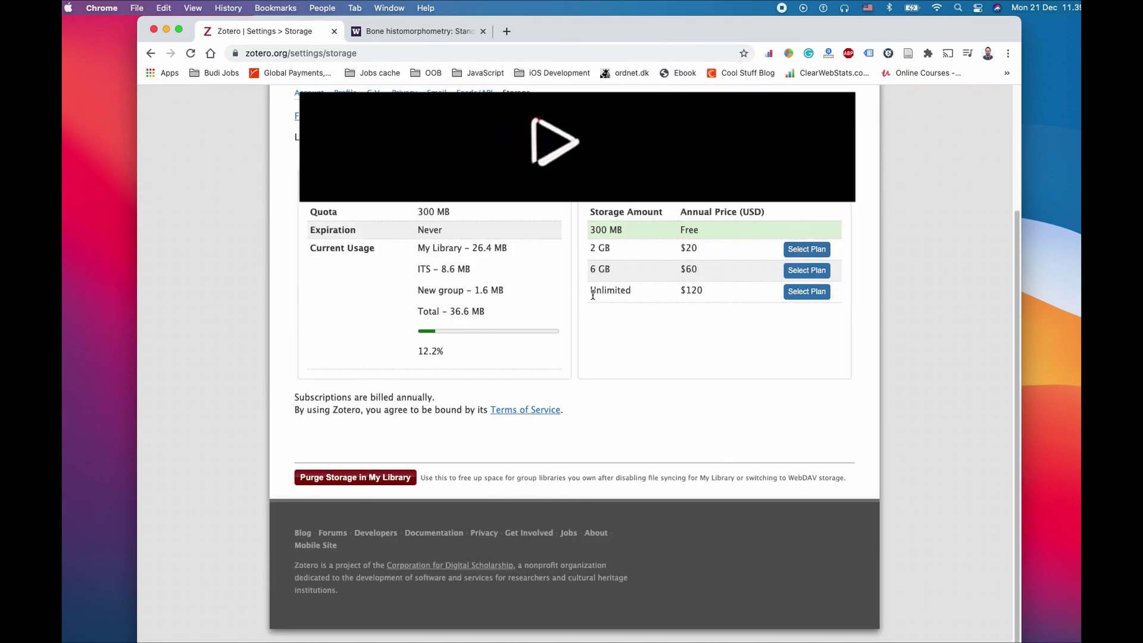
double_click(468, 312)
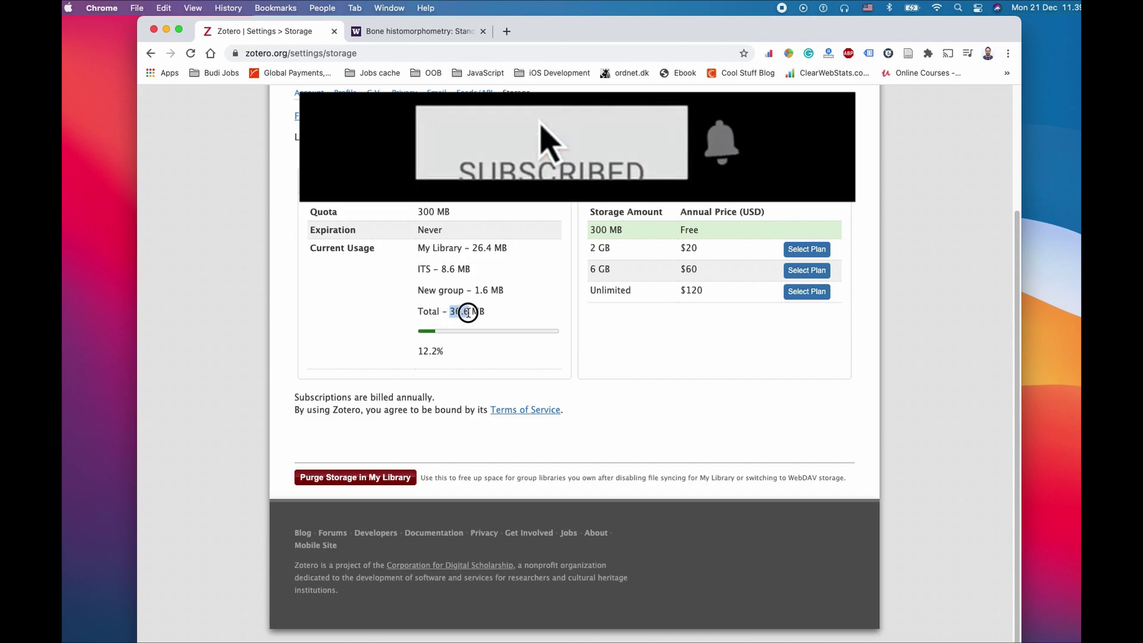
left_click_drag(468, 311, 497, 311)
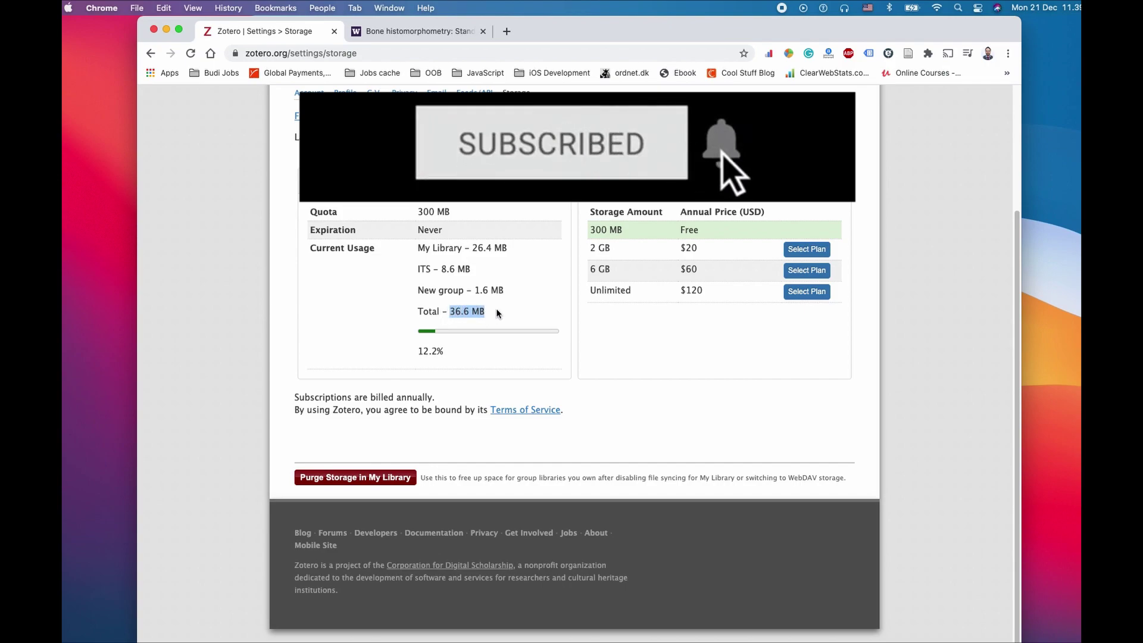
mouse_move(606, 230)
left_mouse_down()
mouse_move(579, 232)
mouse_move(611, 231)
mouse_move(598, 228)
left_mouse_up()
double_click(597, 227)
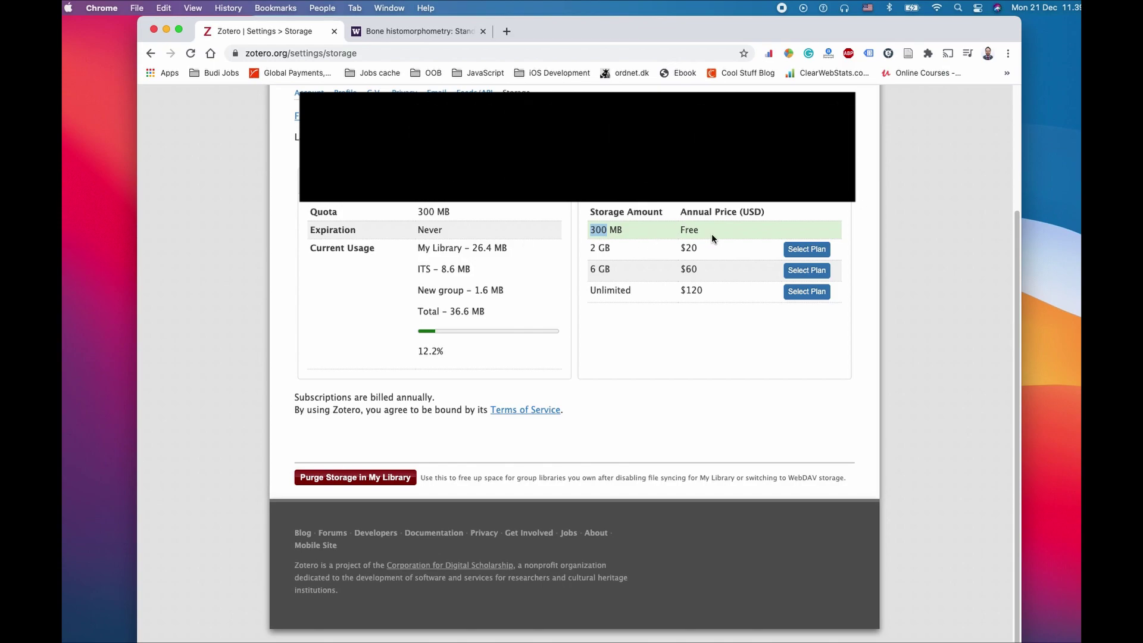
scroll(684, 246, "up", 2)
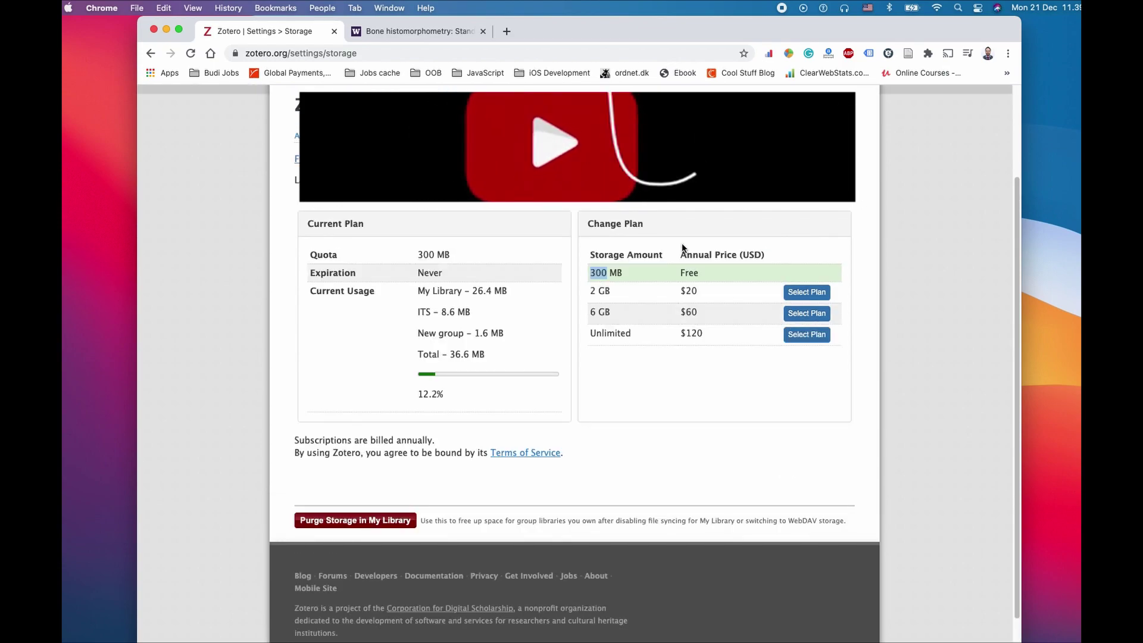
scroll(683, 247, "down", 2)
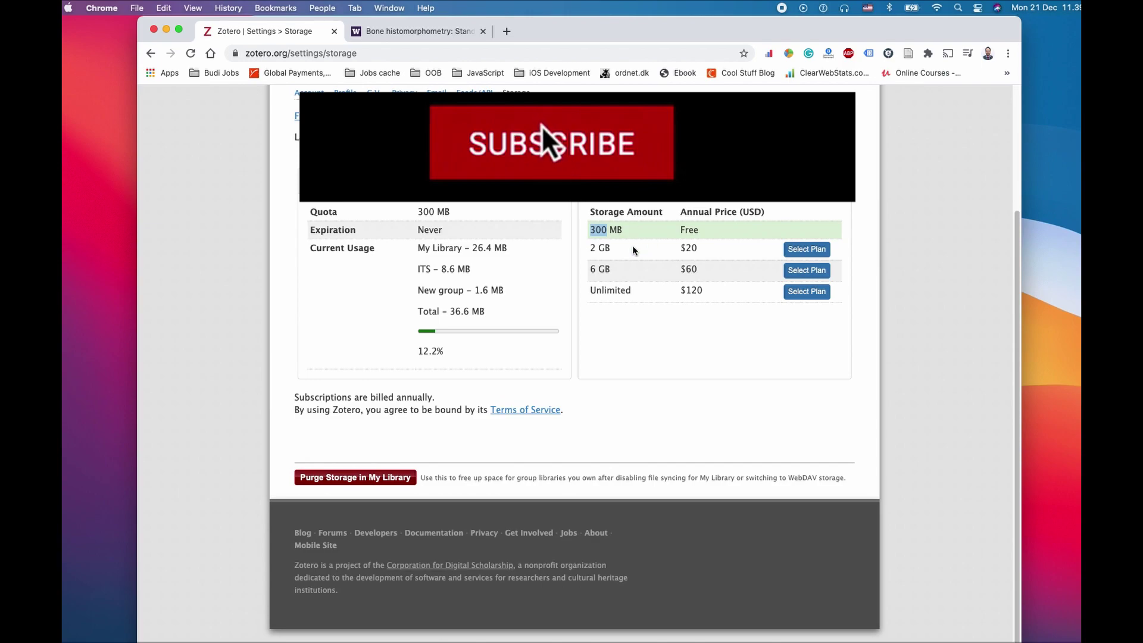
left_click(655, 248)
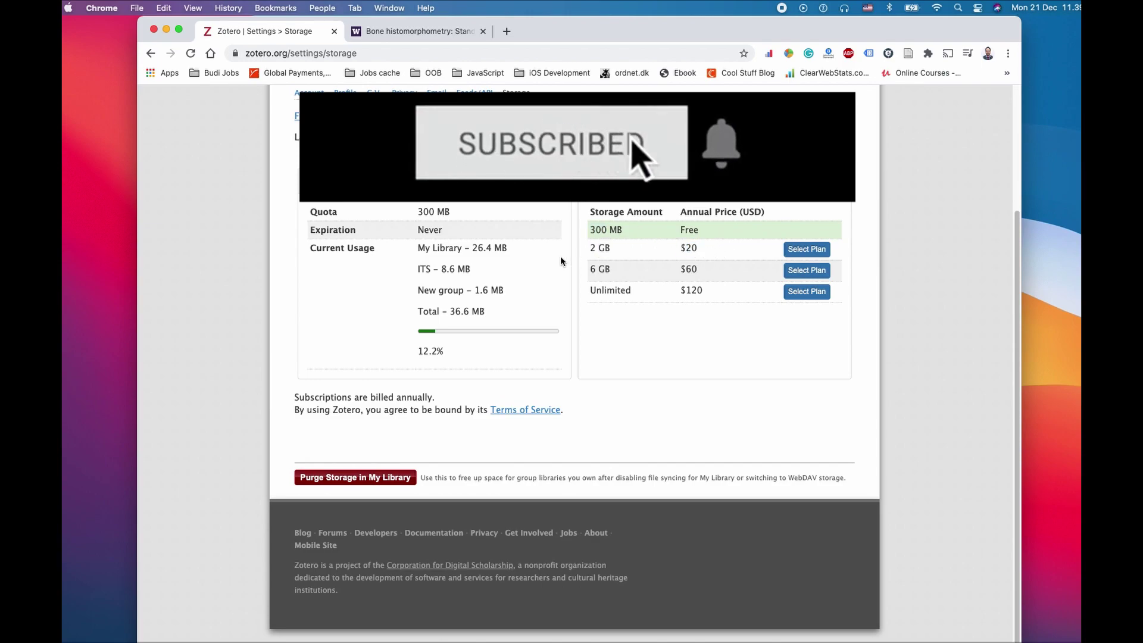
scroll(559, 261, "up", 6)
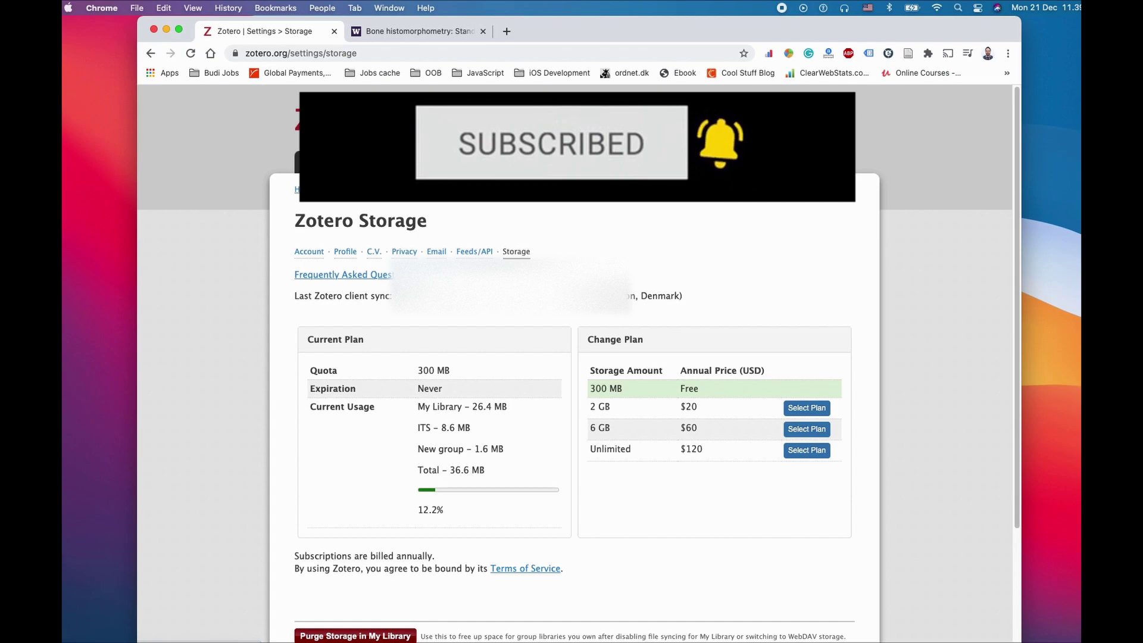
- Check the saved Bone histomorphometry item in Zotero's New group, then launch Microsoft Word
left_click(381, 31)
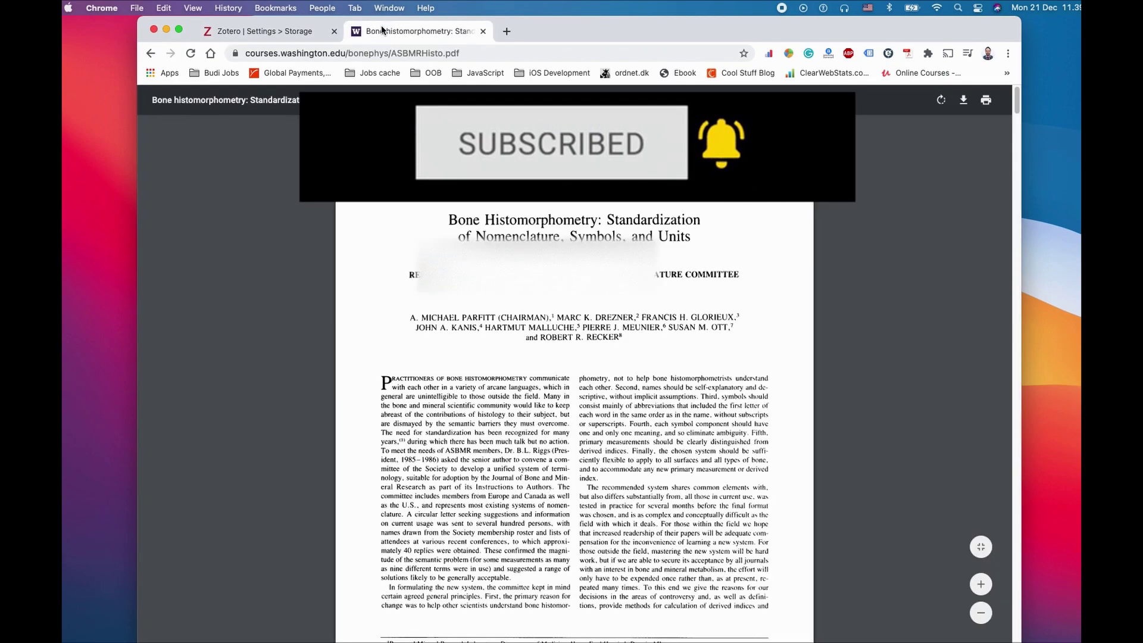
scroll(372, 292, "down", 6)
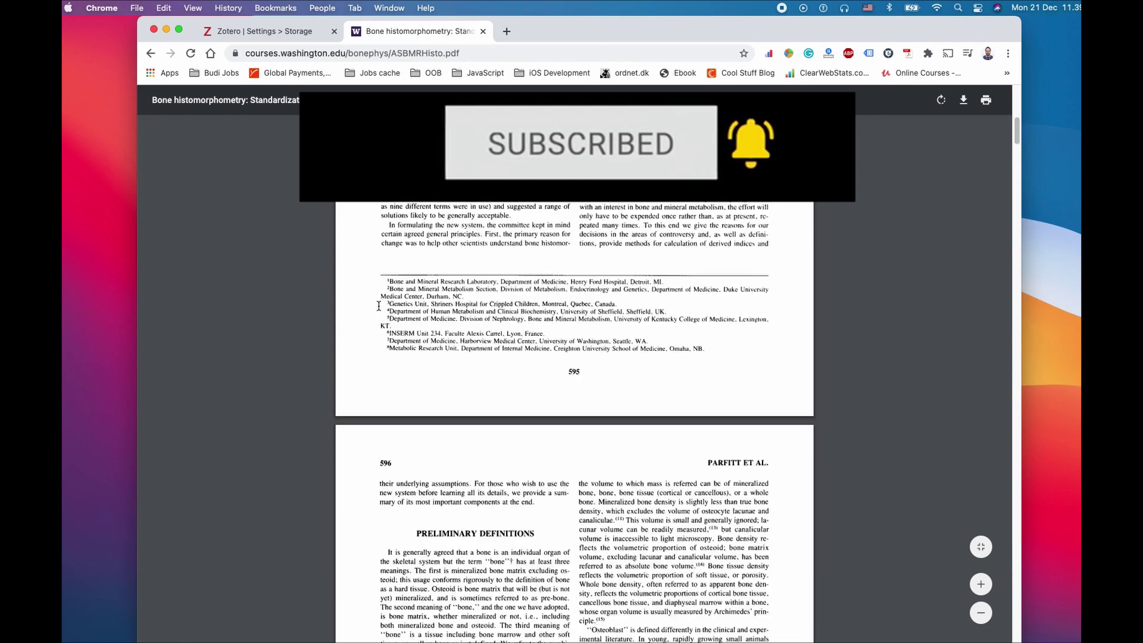
scroll(379, 306, "down", 6)
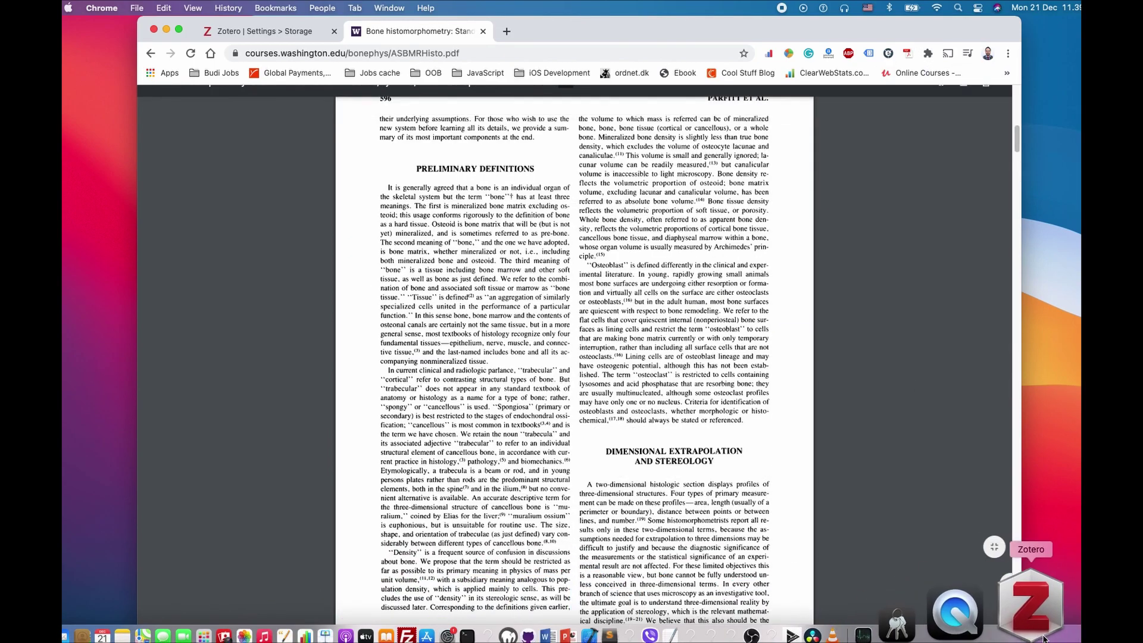
left_click(1043, 636)
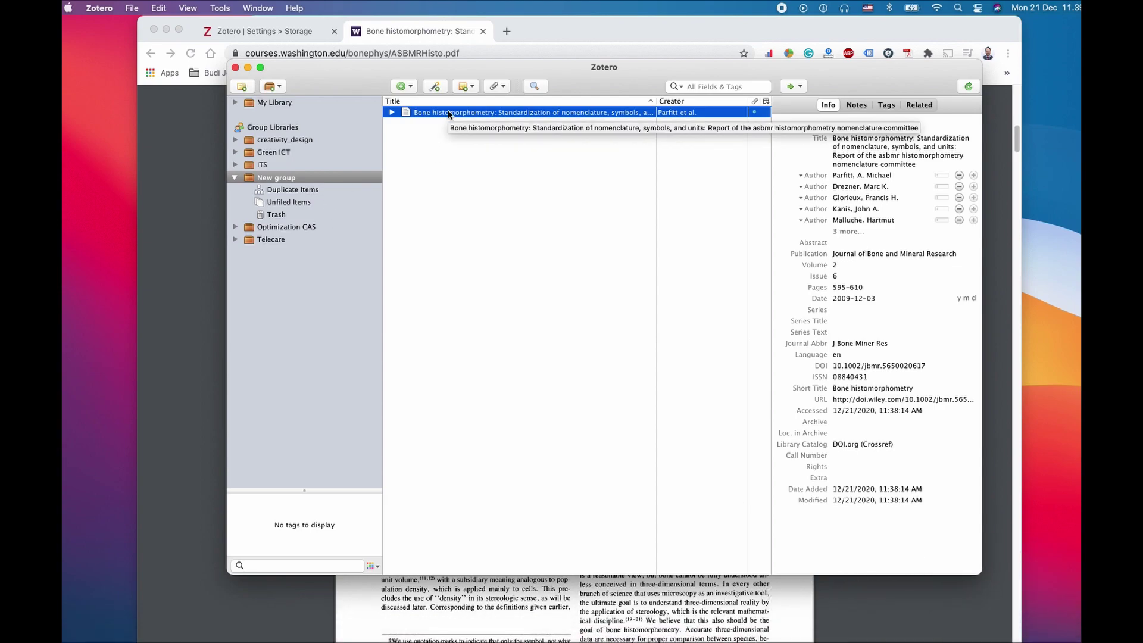
left_click(391, 112)
left_click(392, 112)
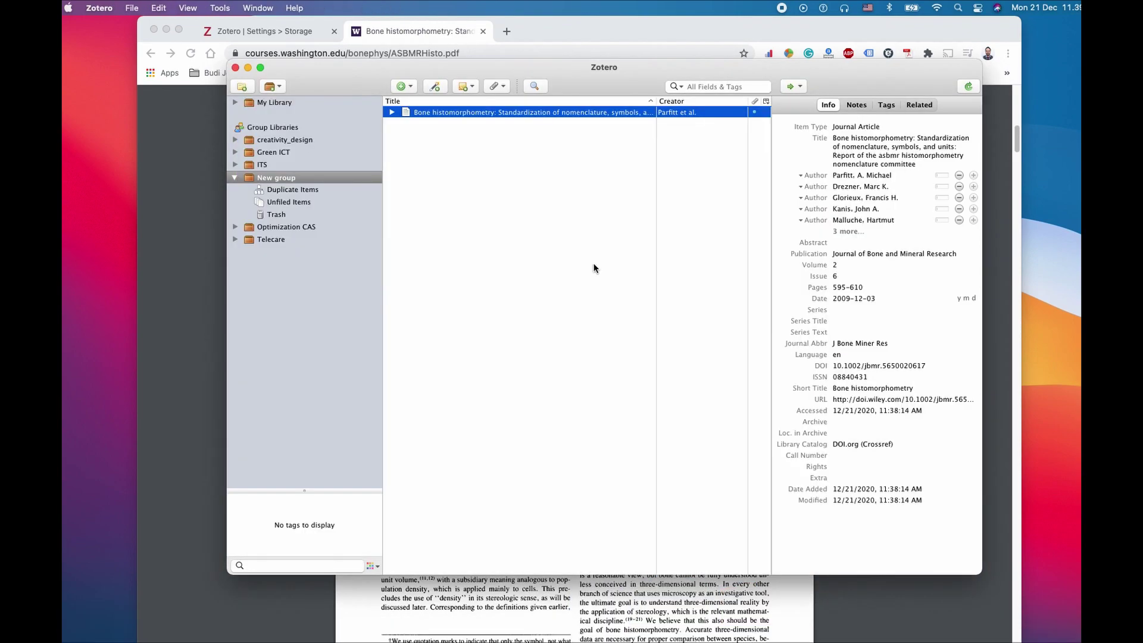
left_click(660, 618)
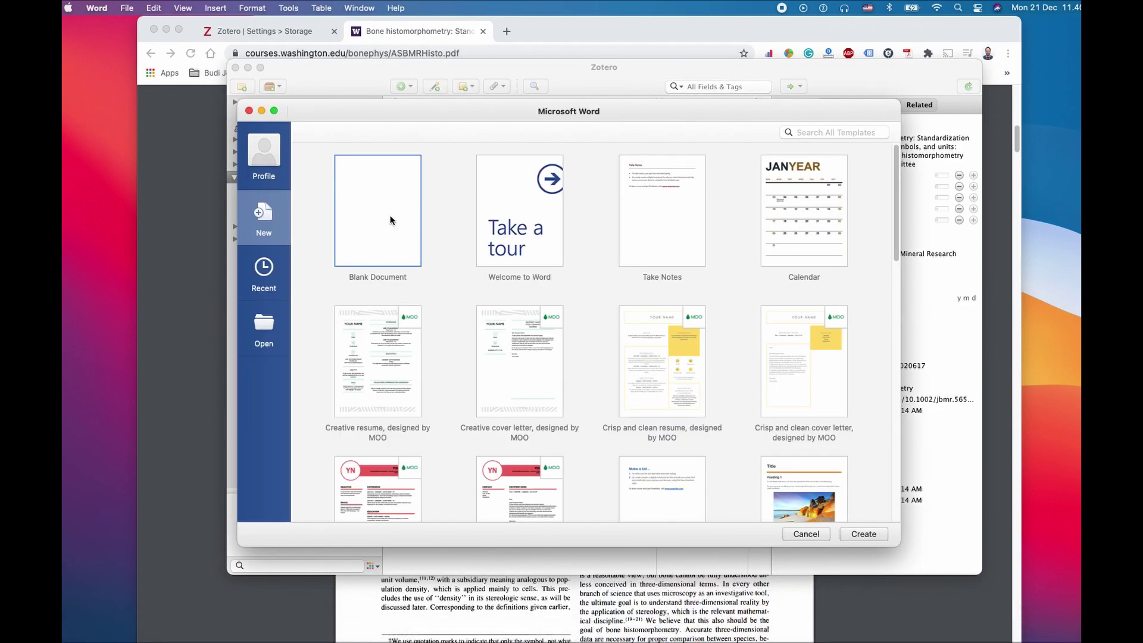
- Create a blank document, Document2, and look over the Zotero ribbon tab
double_click(391, 220)
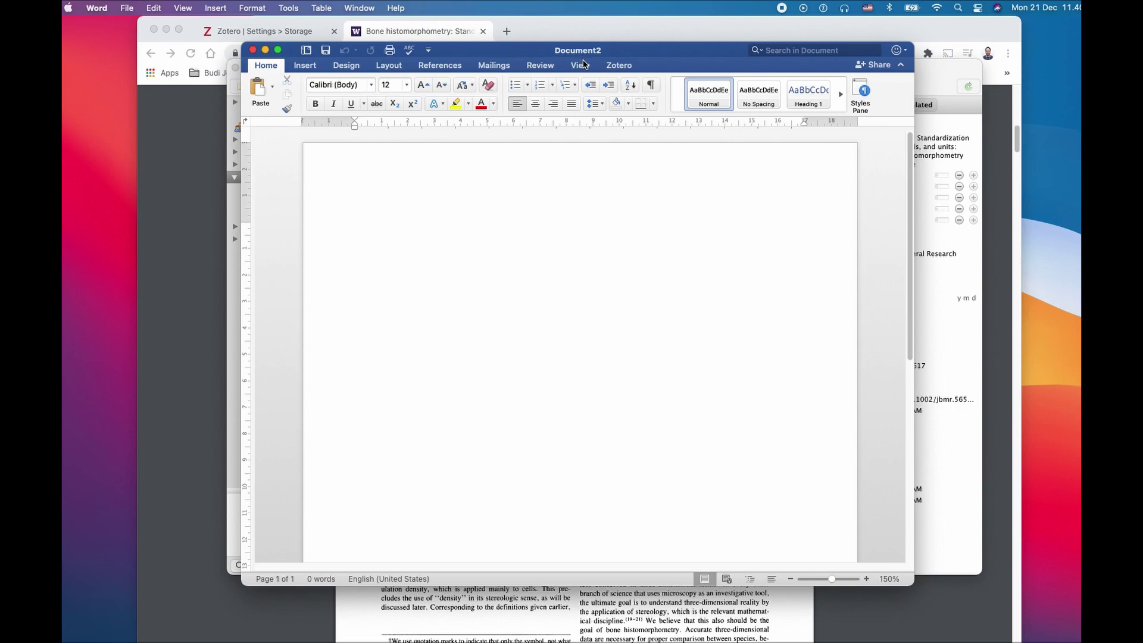
left_click(617, 66)
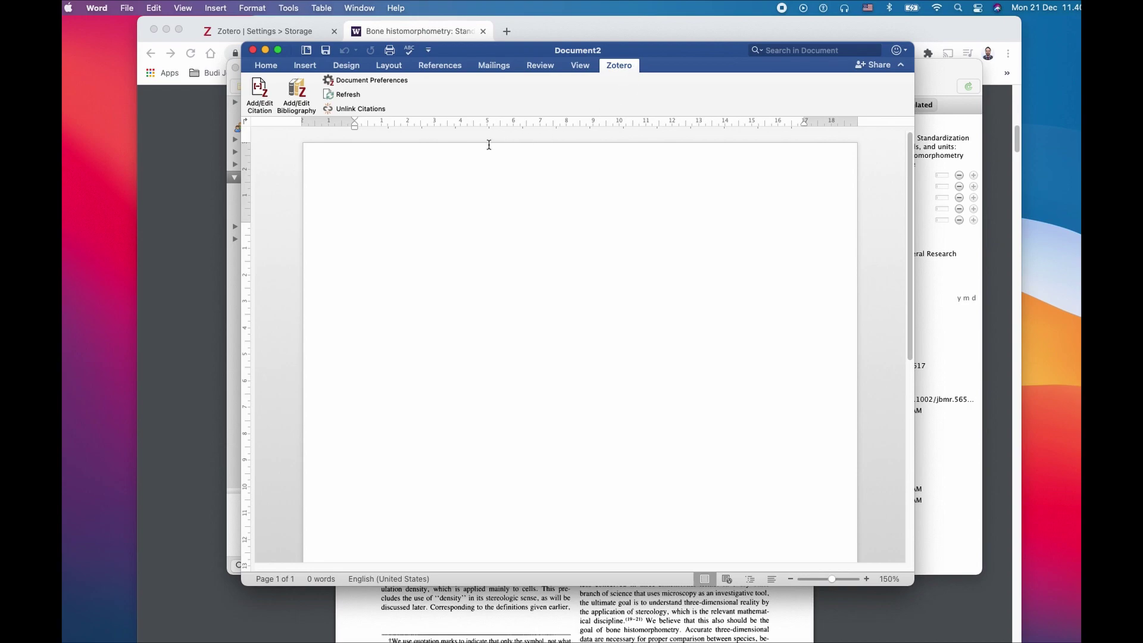
left_click(266, 67)
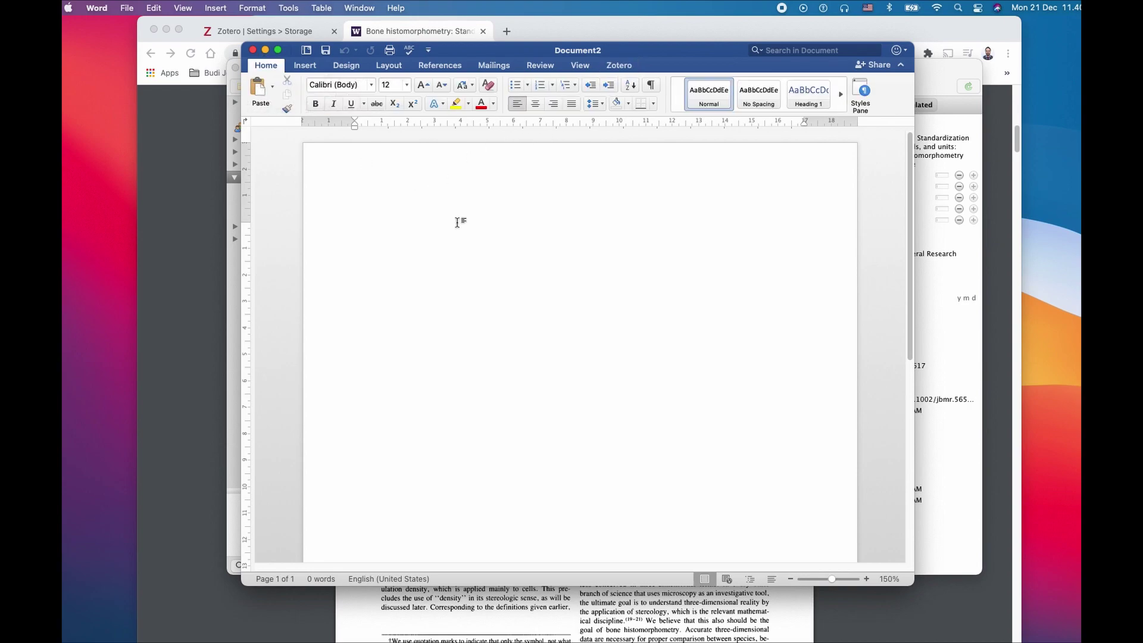
left_click(607, 68)
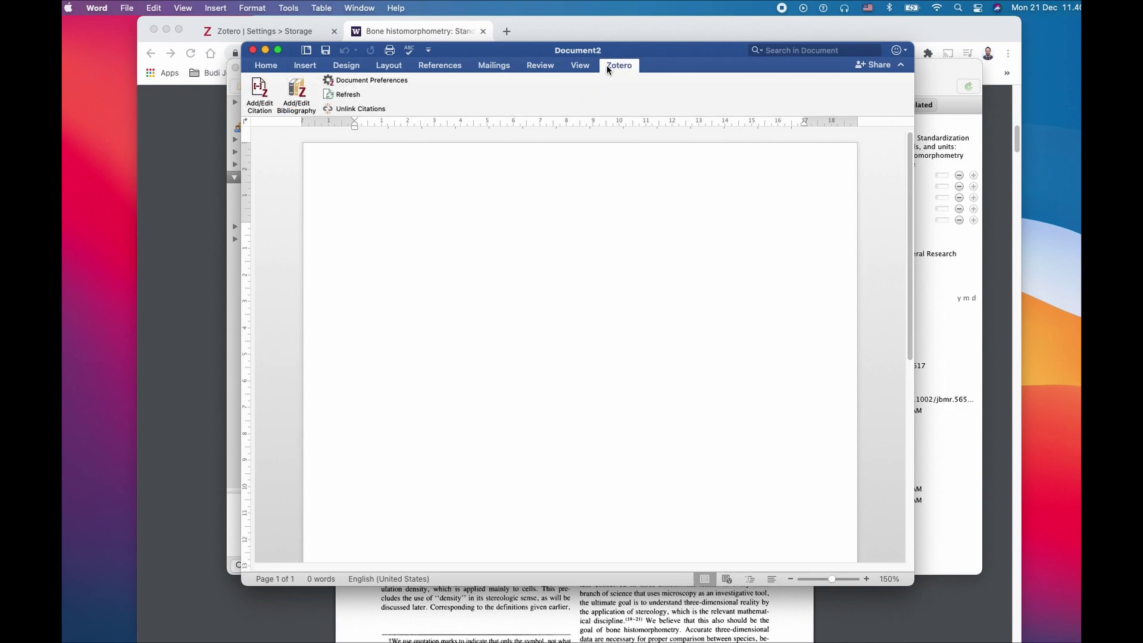
left_click(262, 66)
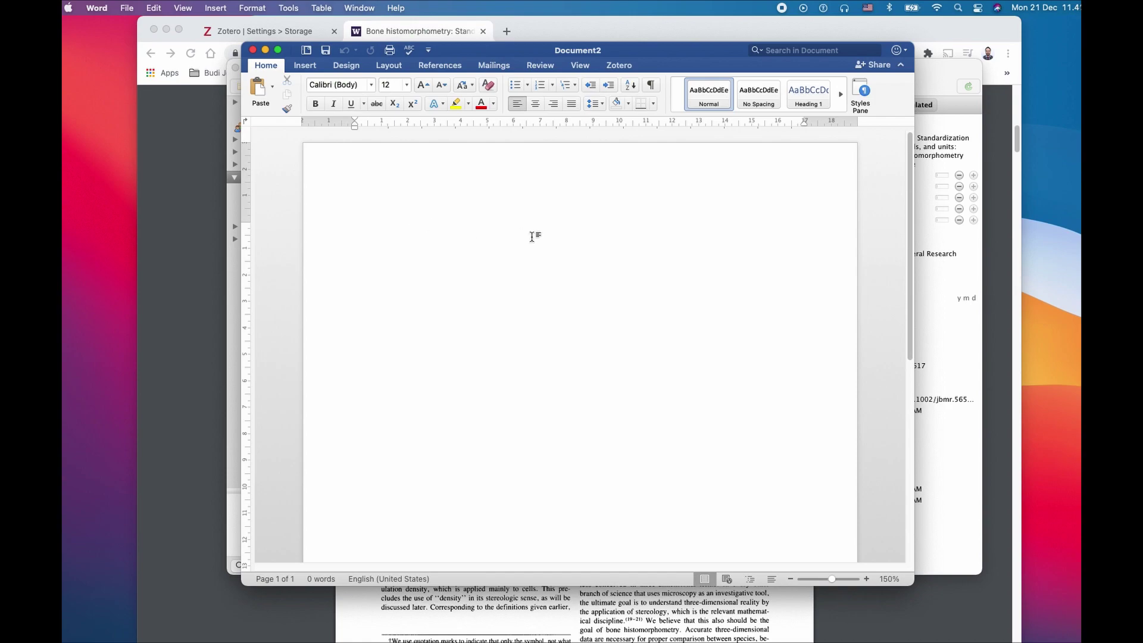
- Type 'This is a sample report we are citing about 2020' and start a Zotero citation
type("This is a sample report we are citing about")
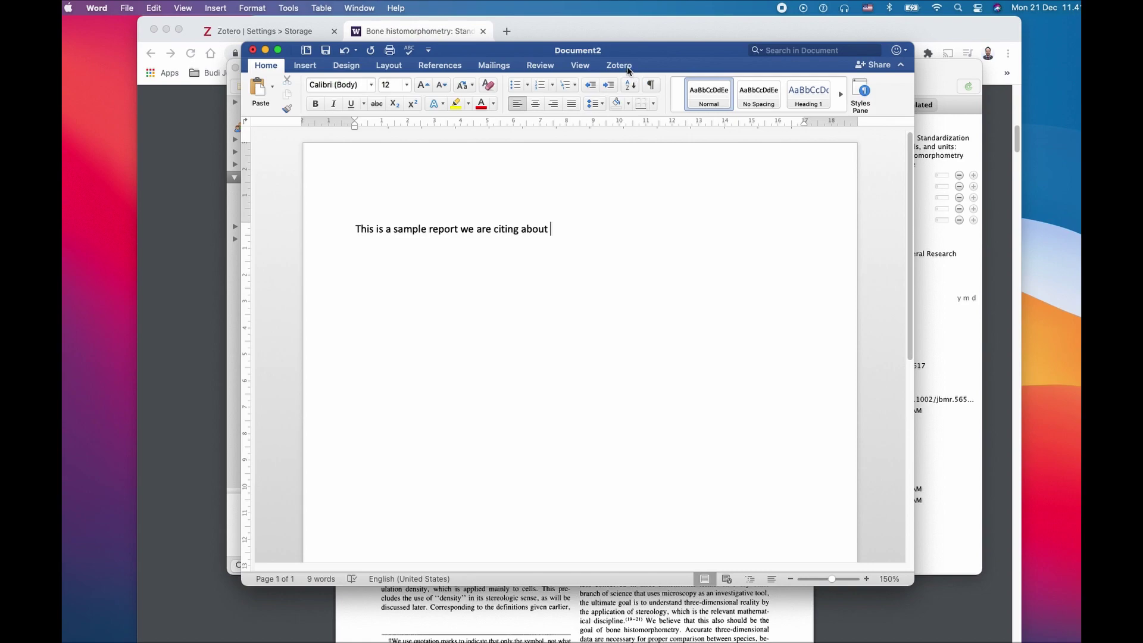
type("2020")
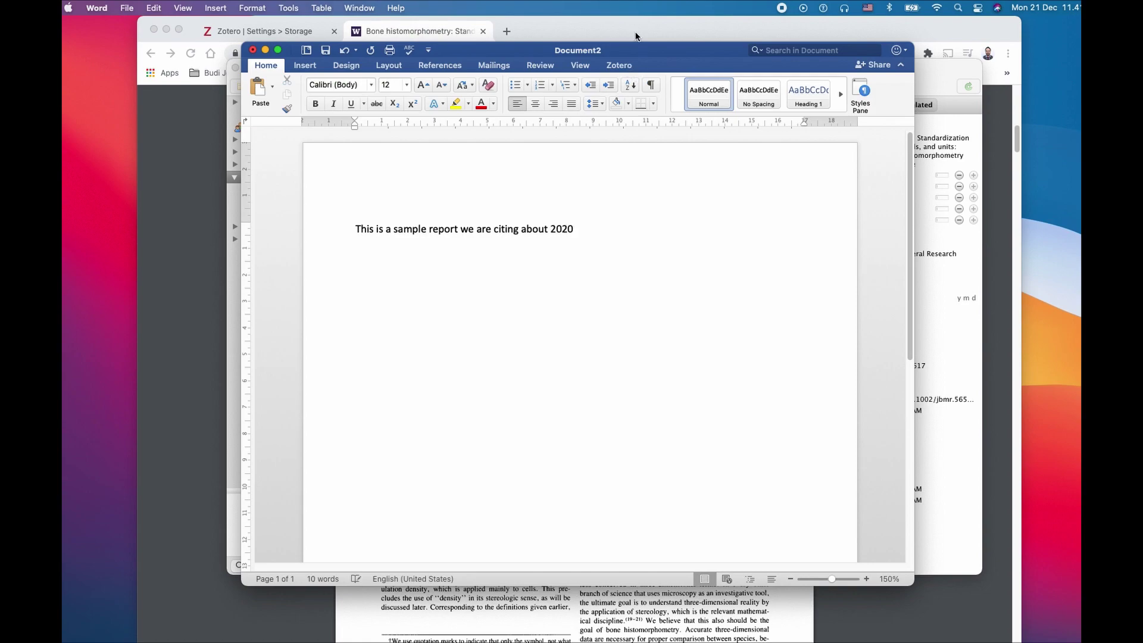
left_click(619, 67)
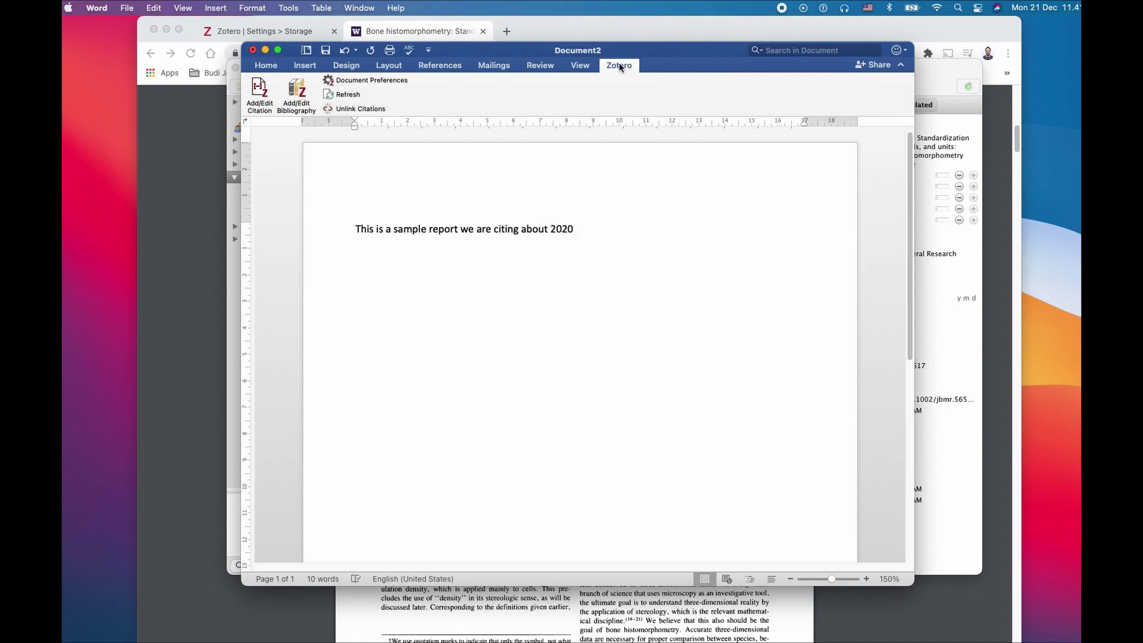
left_click(257, 92)
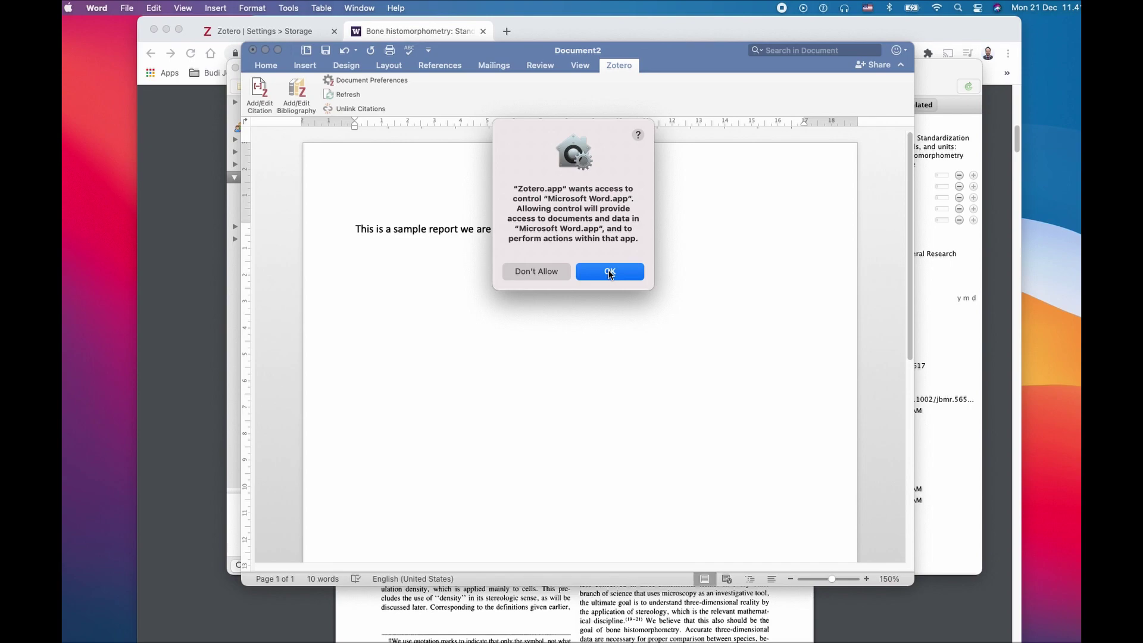
left_click(611, 272)
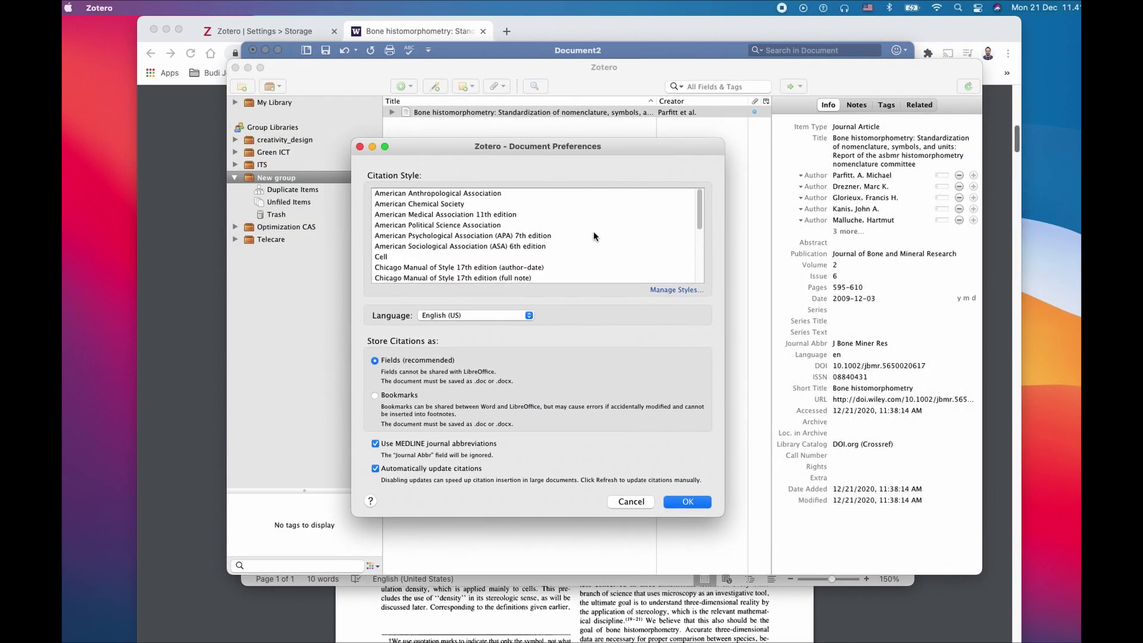
- Choose ASA 6th edition style and cite the article as (Parfitt et al. 2009)
left_click(538, 248)
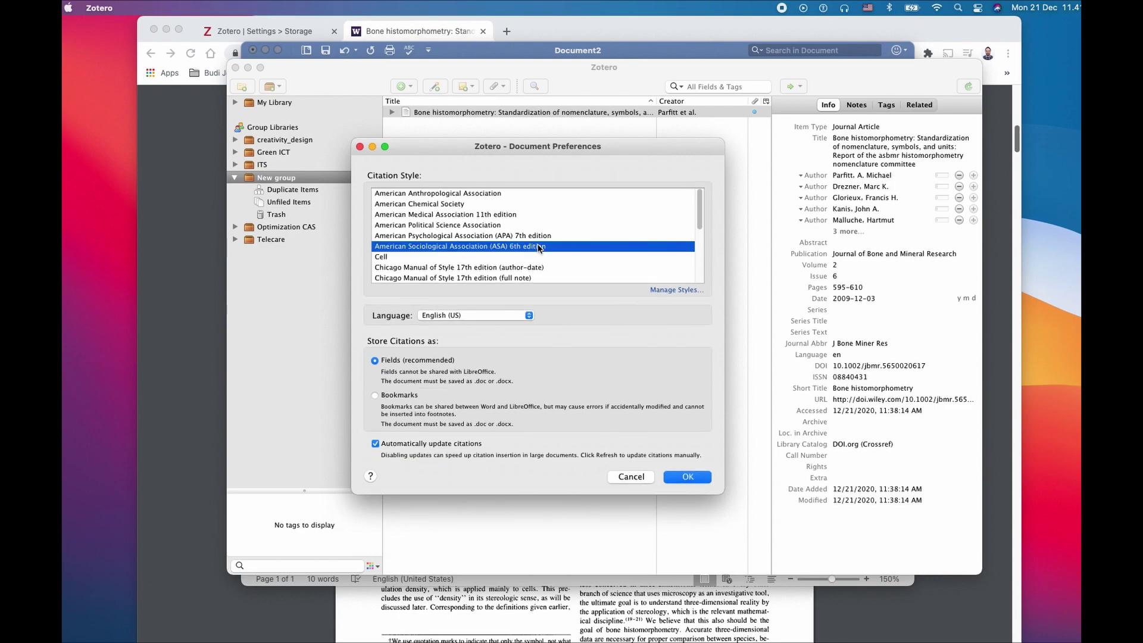
left_click(688, 477)
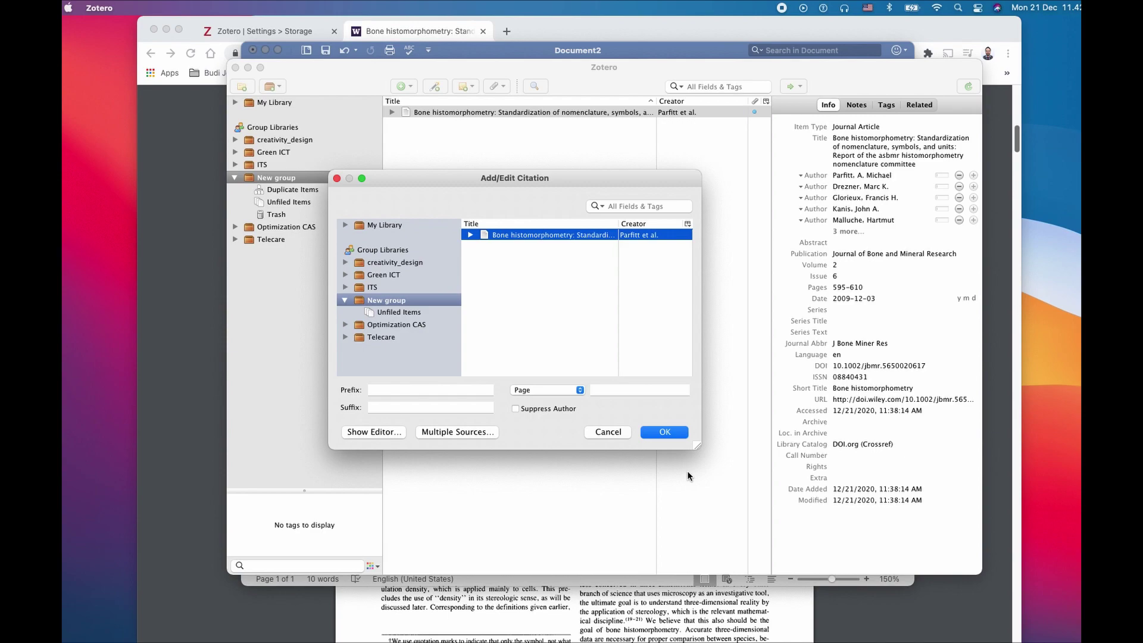
left_click(665, 432)
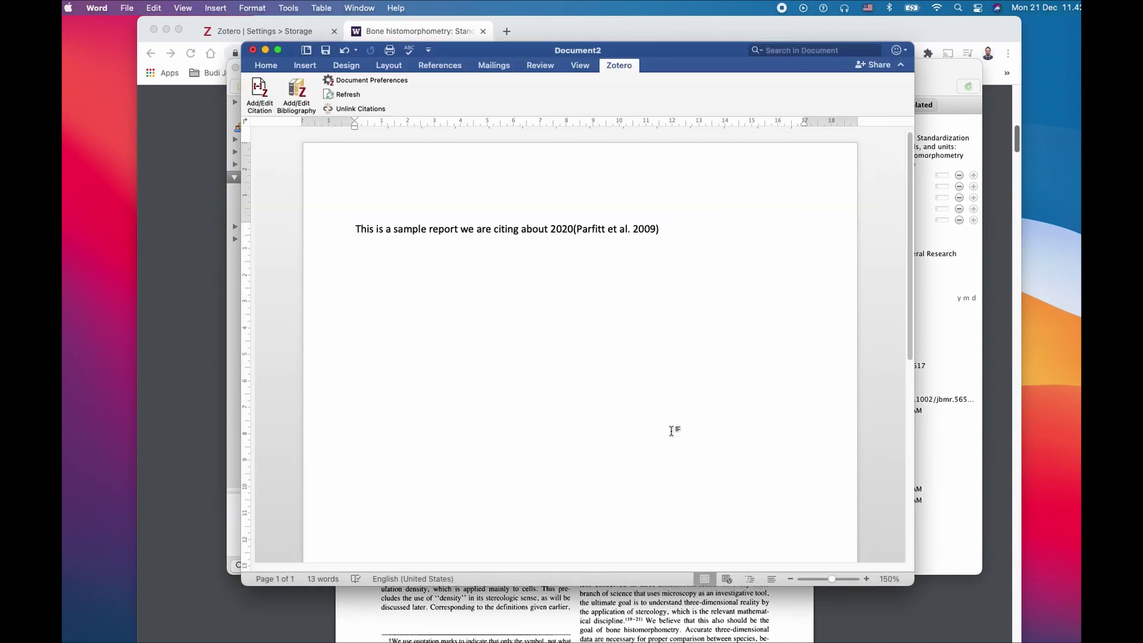
left_click(657, 231)
- Cite the 1975 chloroquine article from the ITS collection right after the Parfitt citation
key("ctrl+super+a")
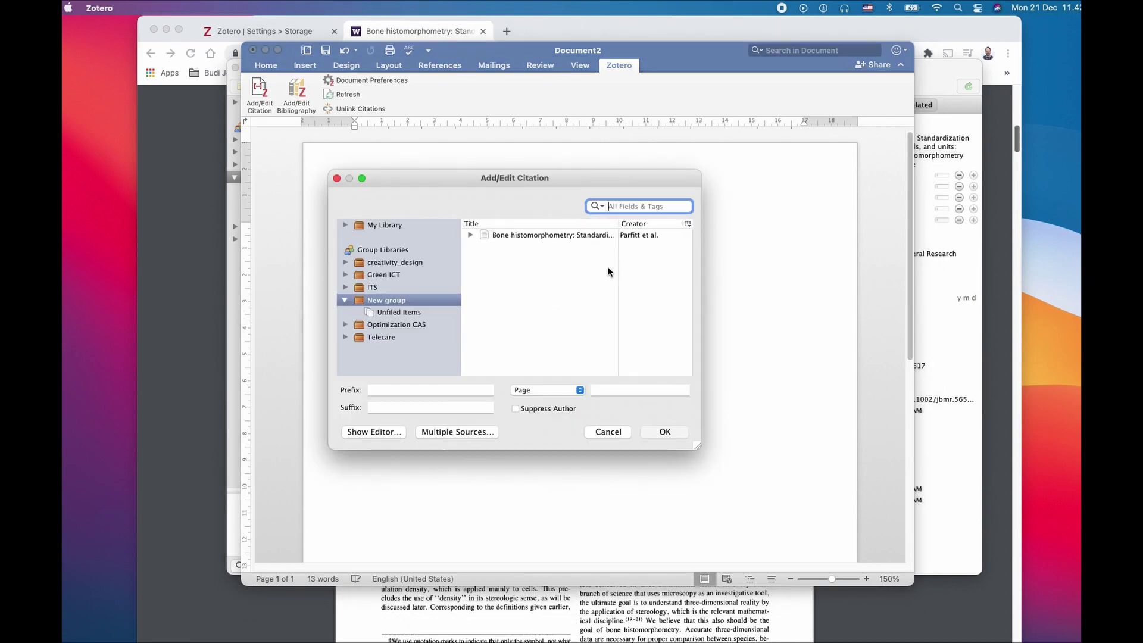
left_click(374, 288)
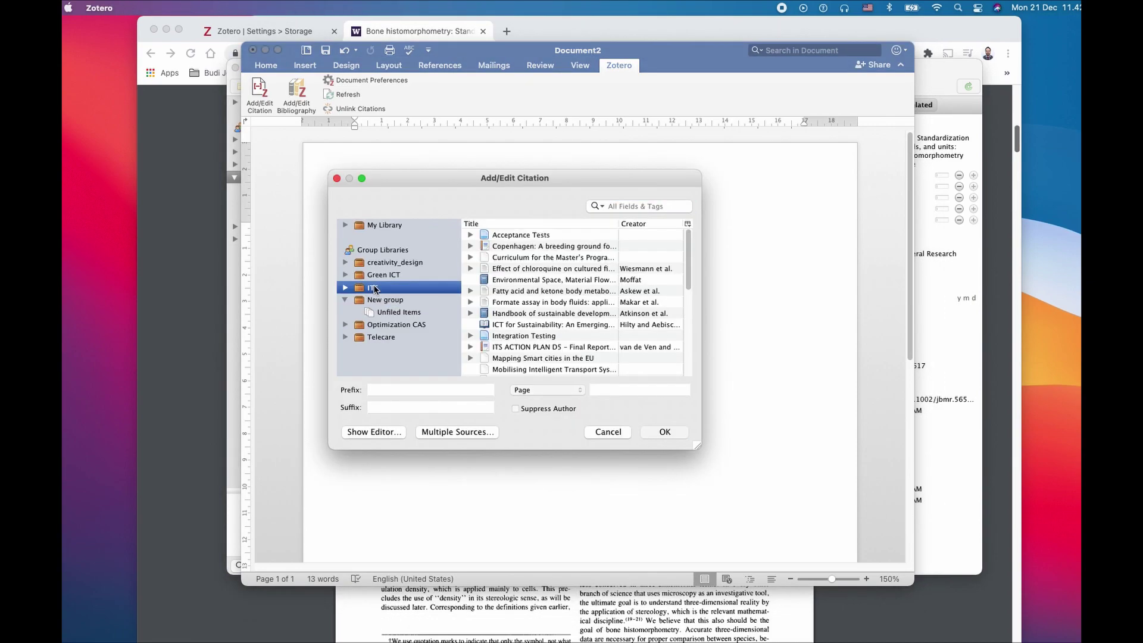
left_click(541, 247)
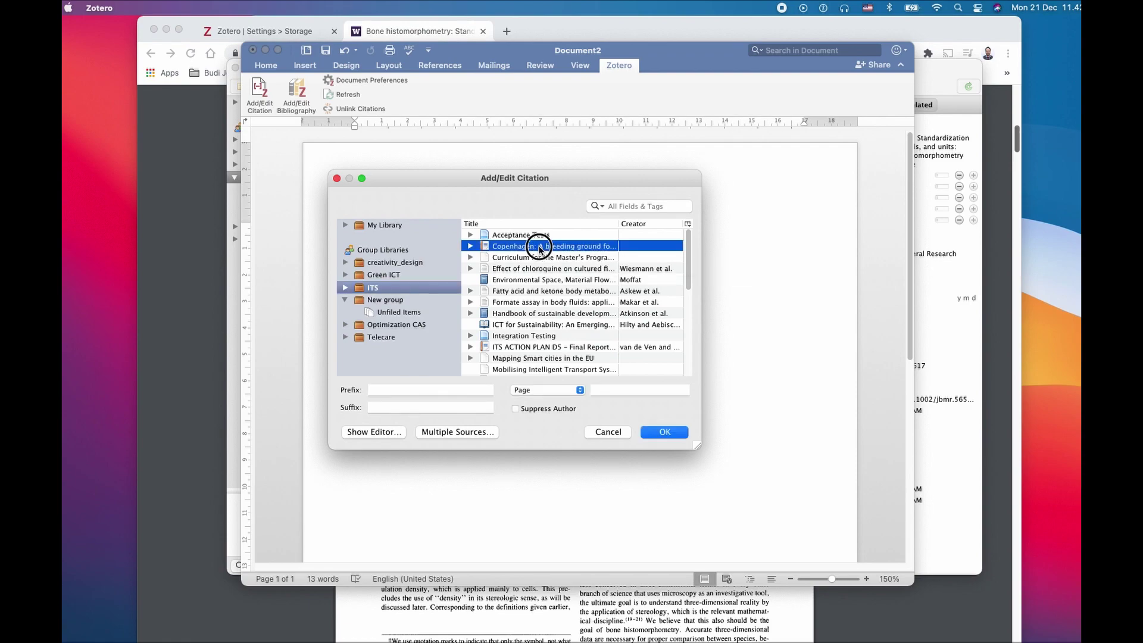
left_click(589, 270)
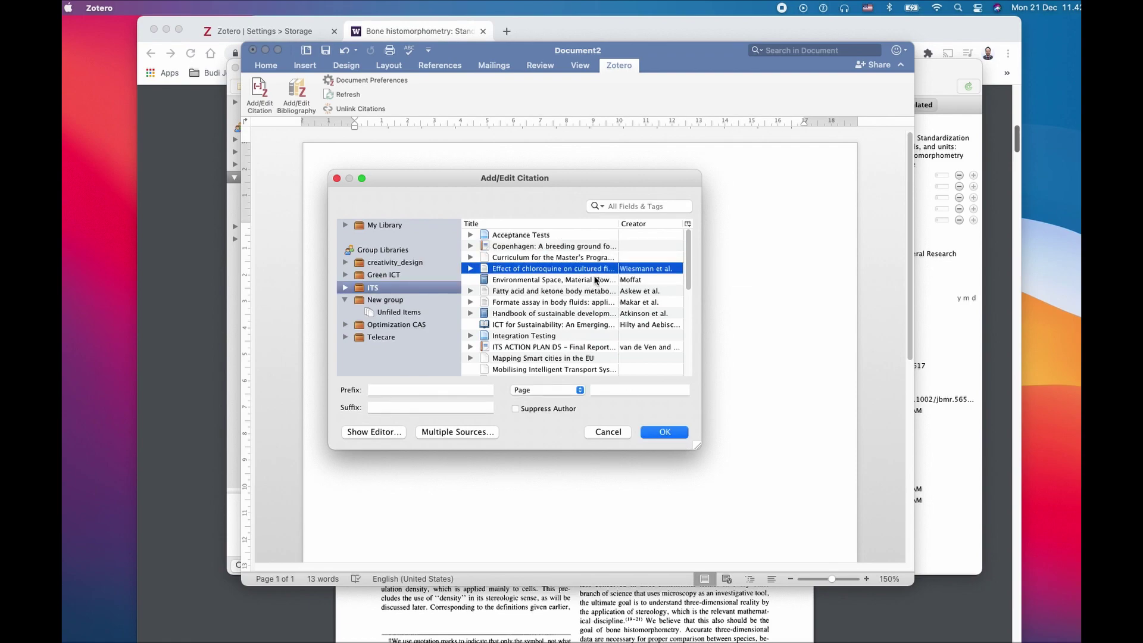
left_click(664, 432)
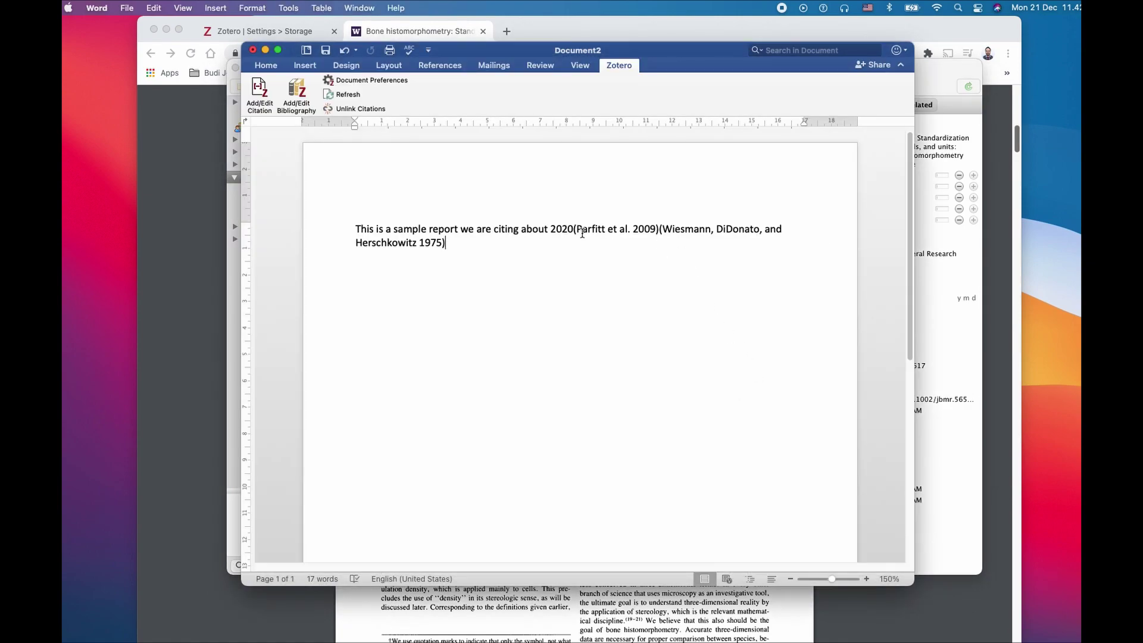
- Select the new (Wiesmann, DiDonato, and Herschkowitz 1975) citation in the sentence
left_click(423, 244)
left_click(649, 230)
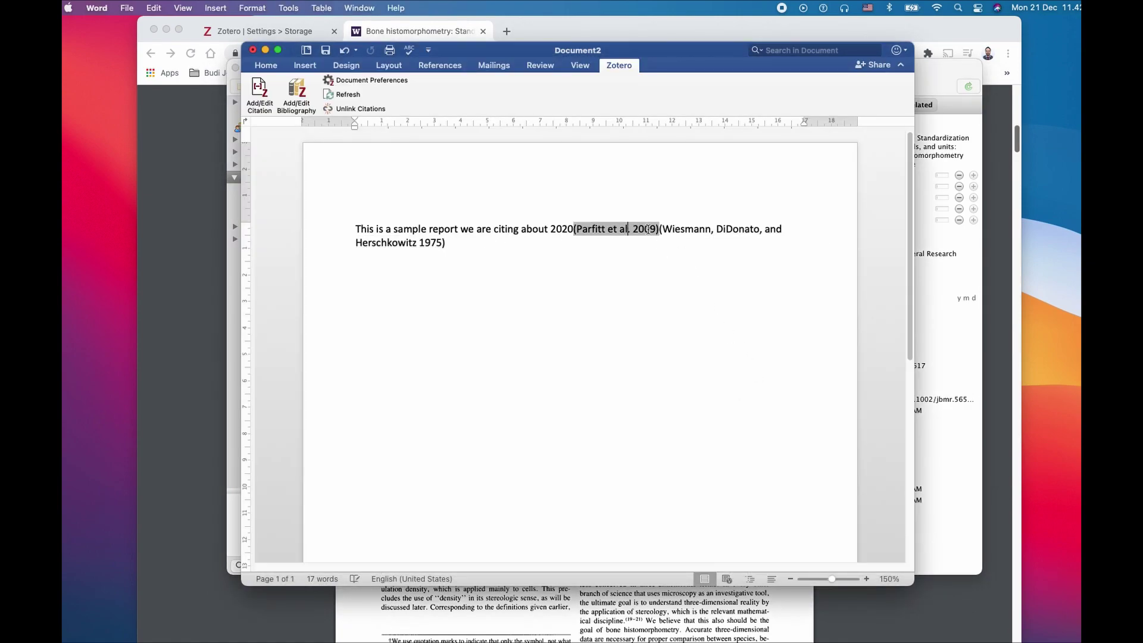
left_click(423, 244)
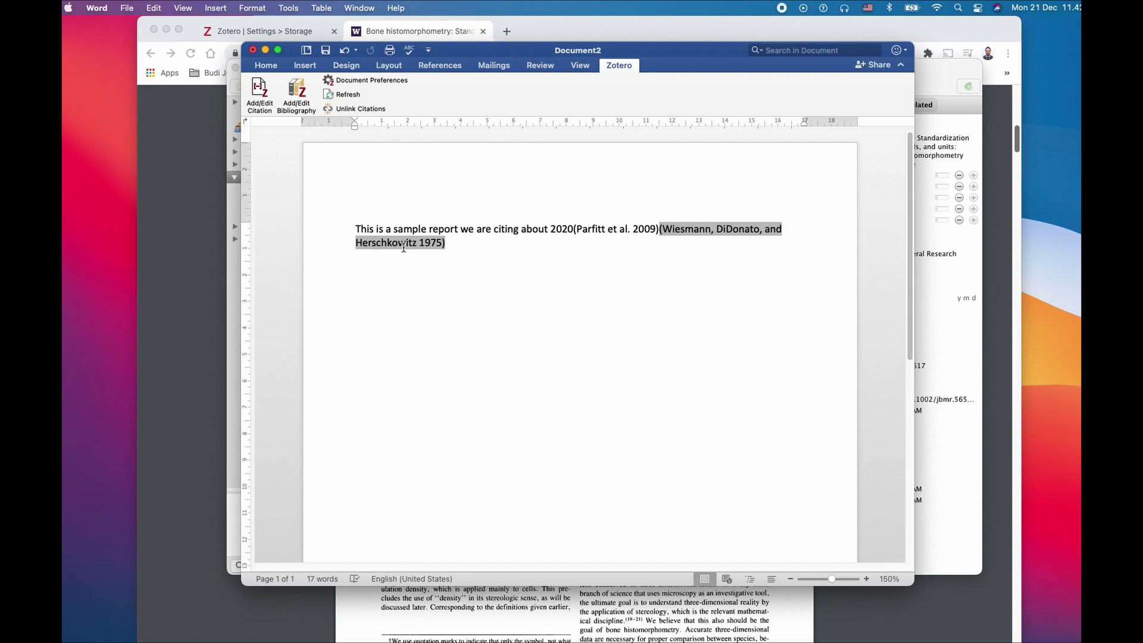
- Delete the 1975 citation and type 'This is number two citation for our report 2021' on a new line
key("BackSpace")
key("BackSpace")
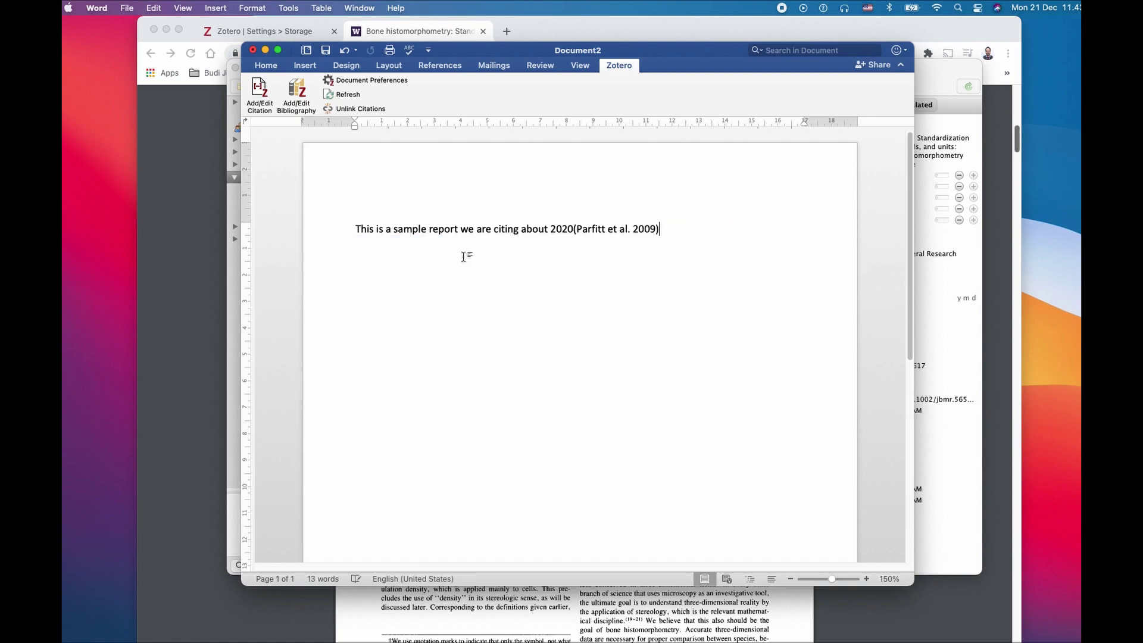
key("Return")
scroll(524, 297, "down", 1)
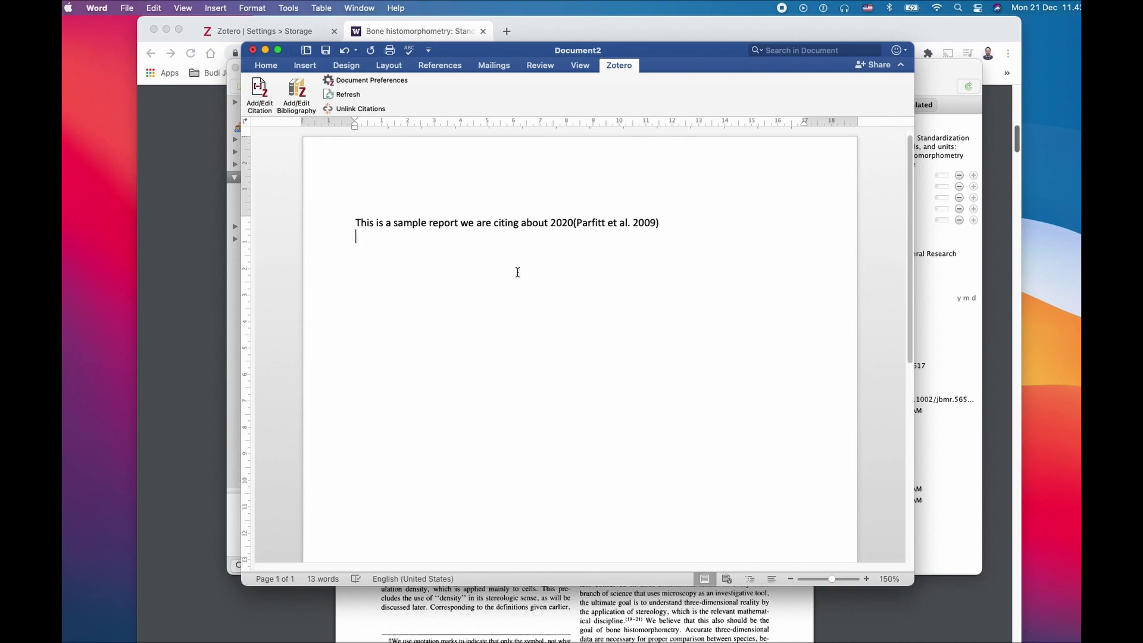
key("Return")
type("This is number two citation for our report 2021")
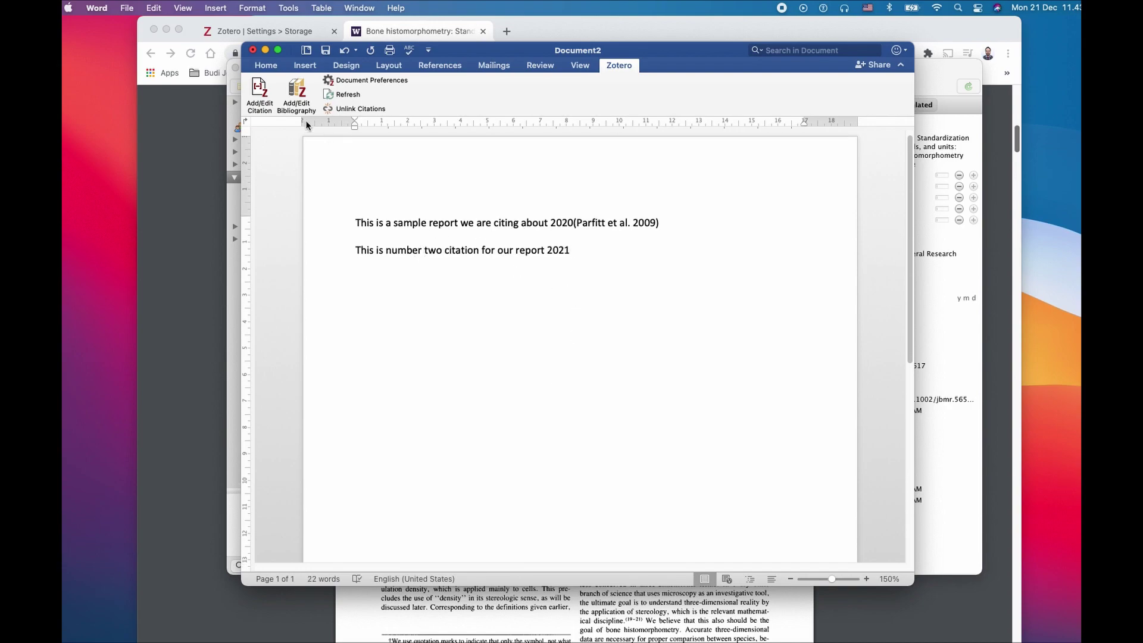
- Cite the van de Ven and Wedlock ITS action plan final report after 2021
left_click(260, 95)
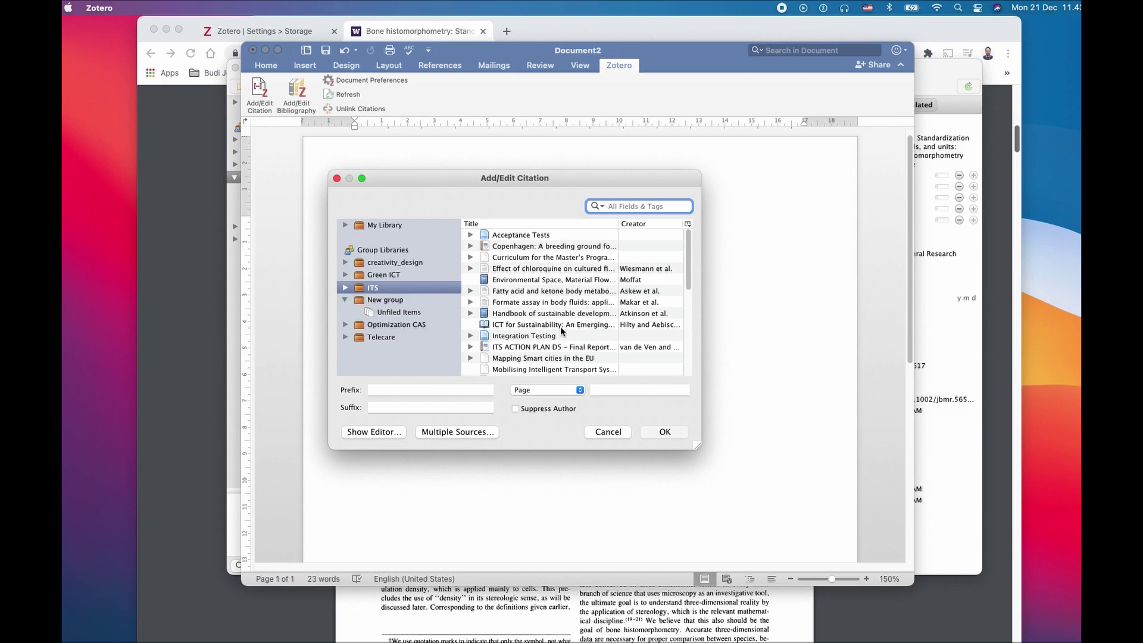
left_click(555, 349)
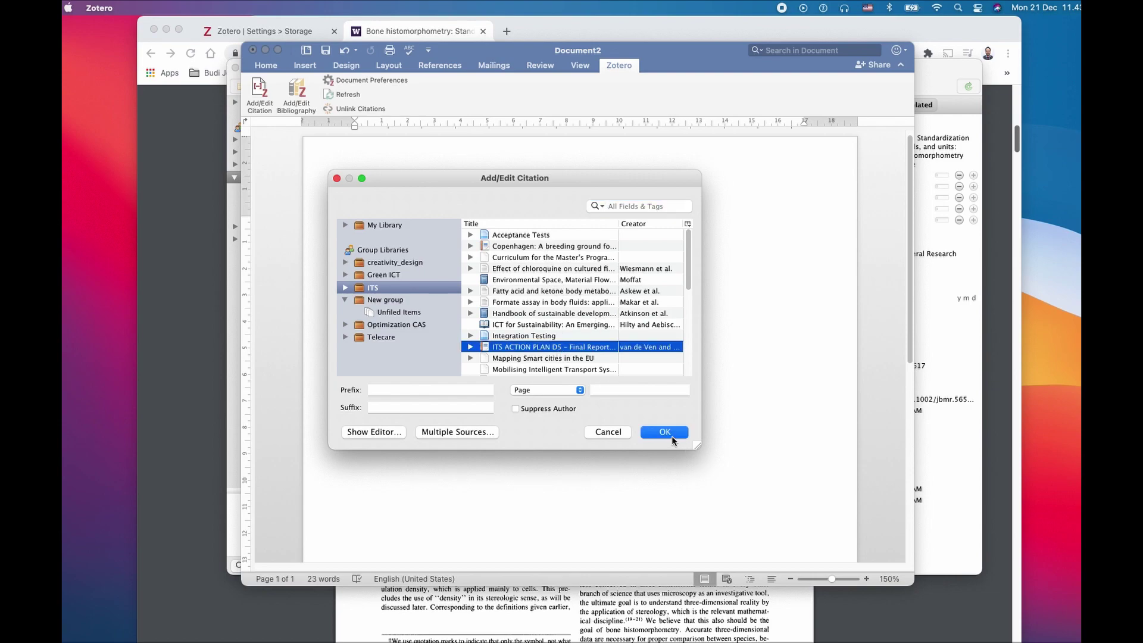
left_click(671, 434)
scroll(666, 331, "down", 2)
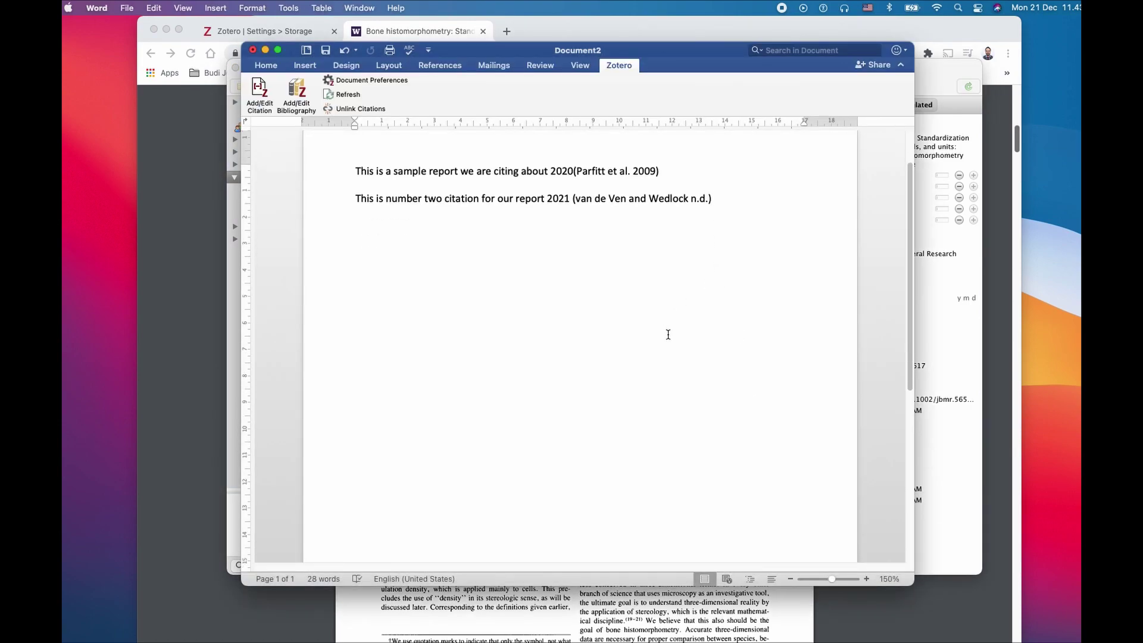
- Add blank lines, then insert a bibliography listing the Parfitt 2009 and van de Ven and Wedlock references
key("Return")
key("Return")
key("Return")
key("Return")
scroll(617, 388, "down", 4)
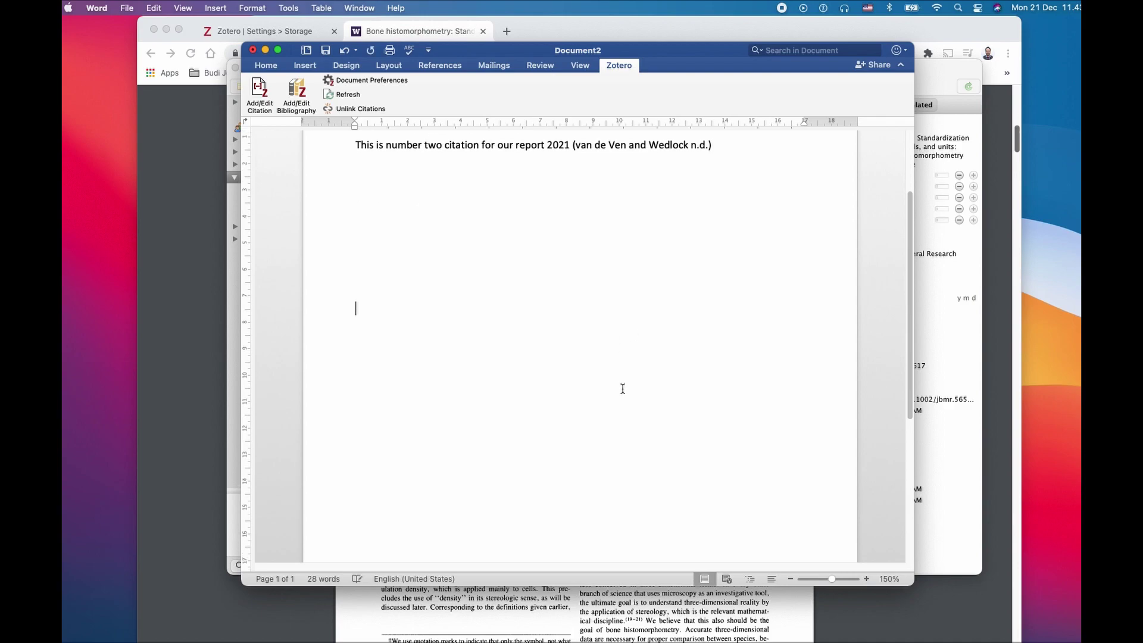
scroll(622, 388, "down", 4)
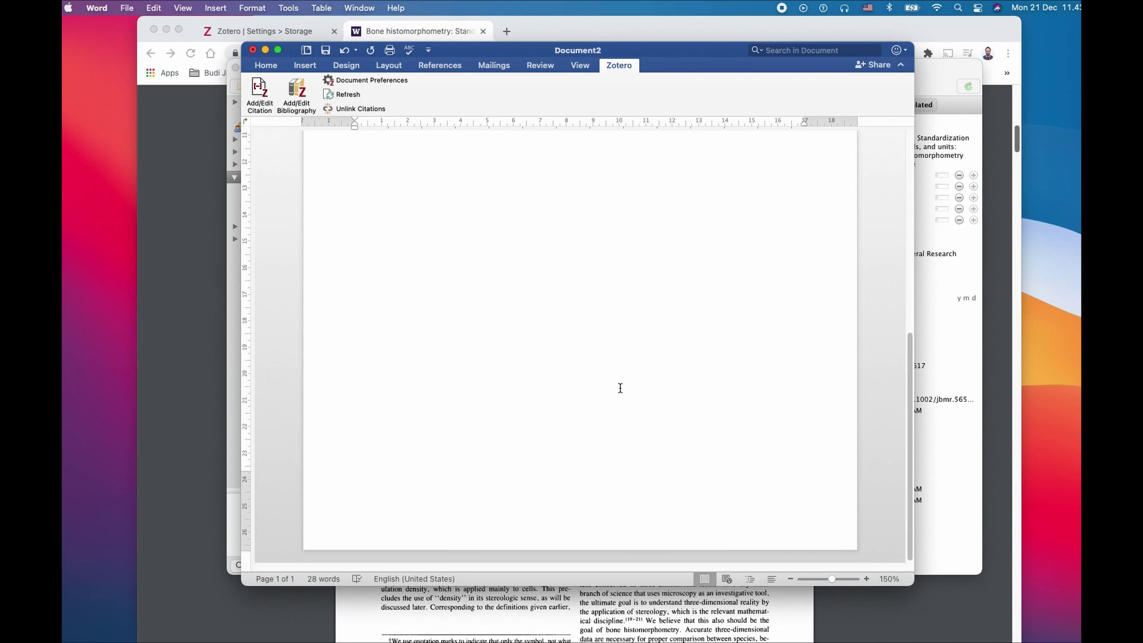
key("Return")
key("Return")
key("Return")
key("Return")
key("Return")
key("Return")
key("Return")
key("Return")
key("Return")
key("Return")
key("Return")
key("Return")
key("Return")
key("Return")
key("Return")
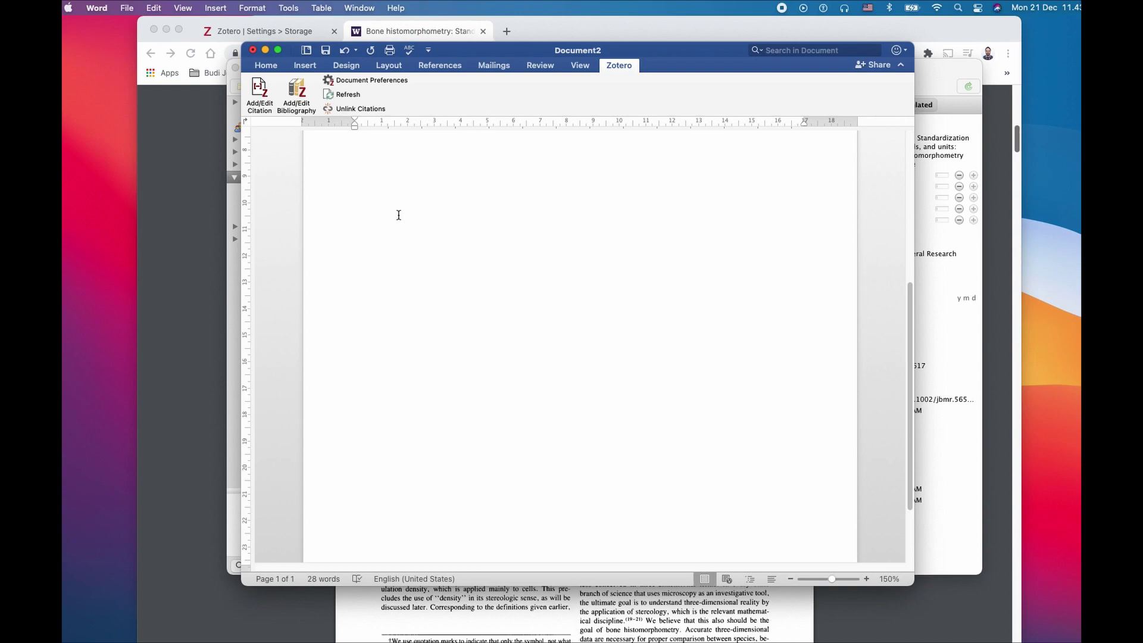
left_click(296, 94)
left_click(703, 451)
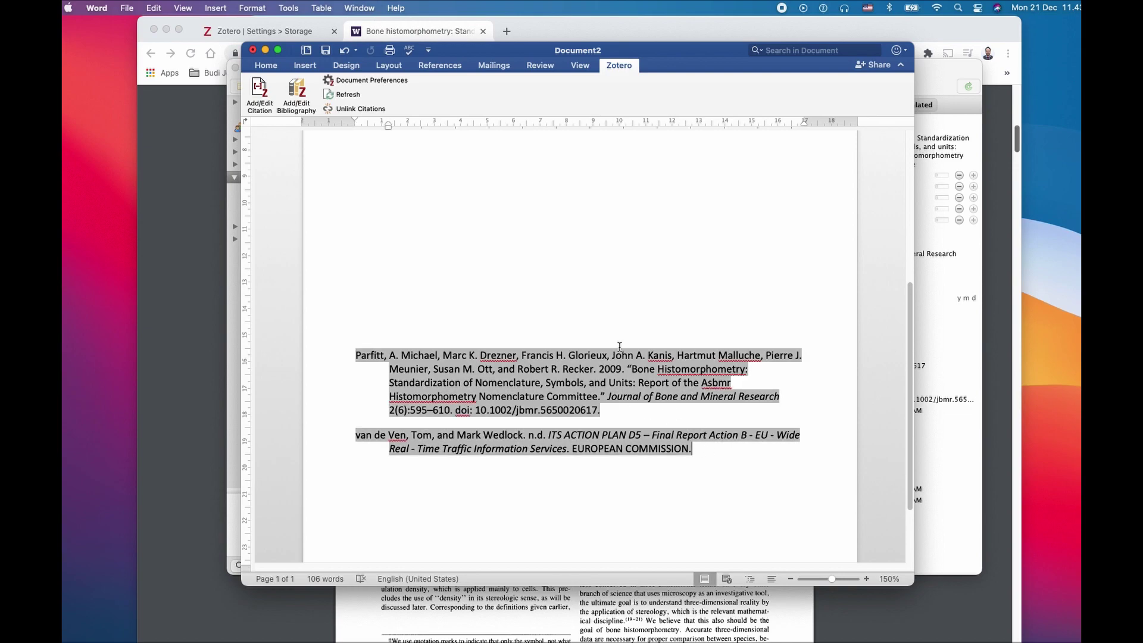
scroll(622, 344, "up", 10)
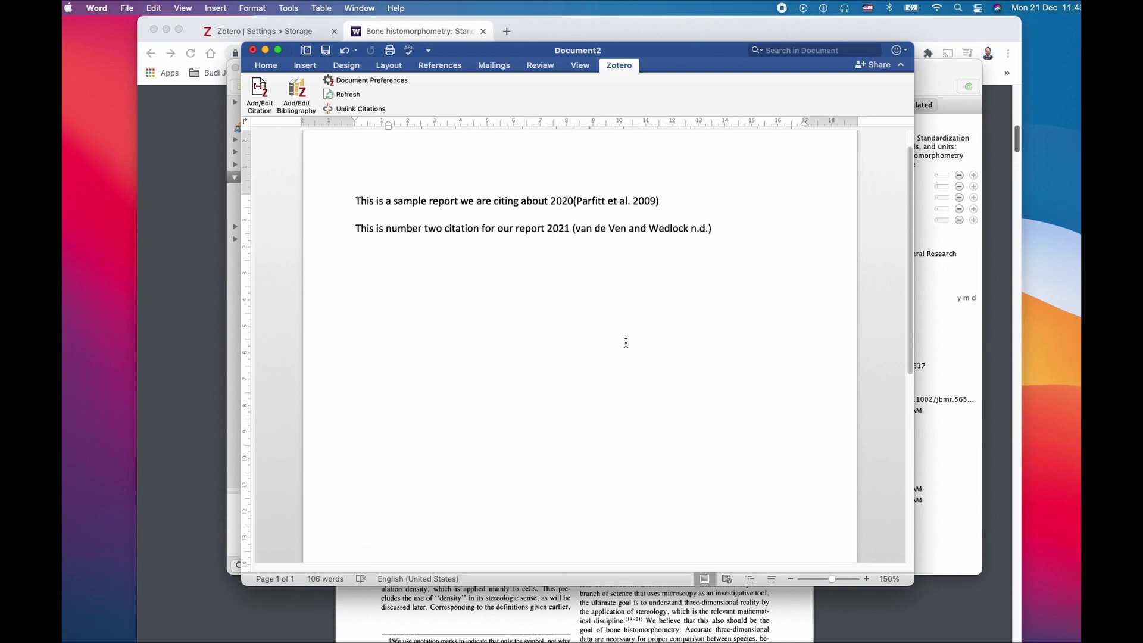
scroll(625, 342, "up", 1)
scroll(625, 342, "down", 1)
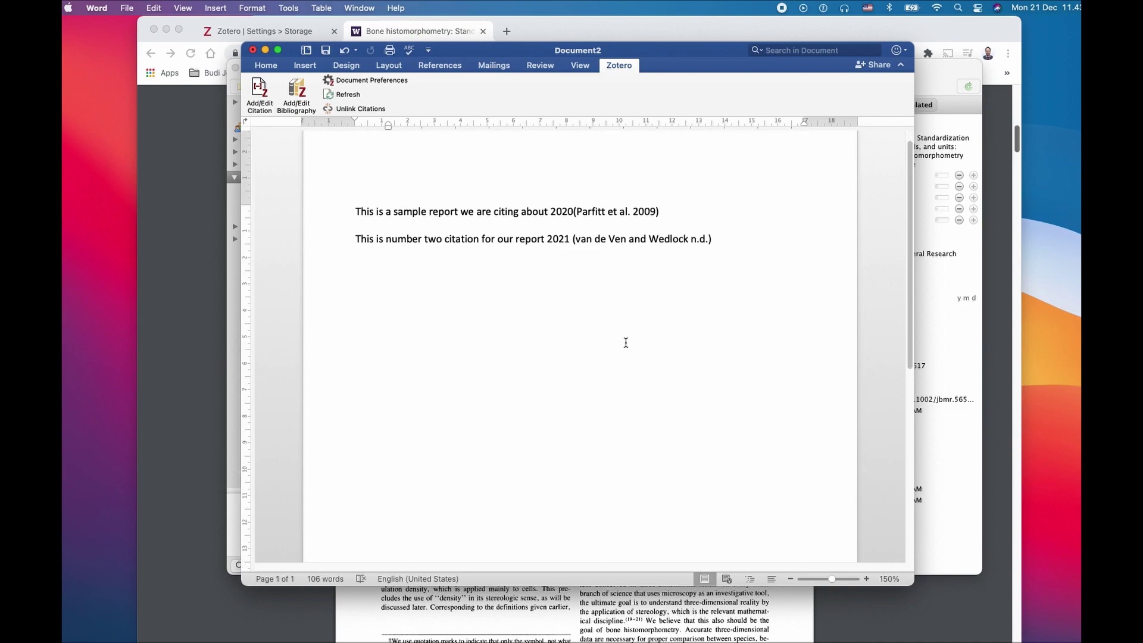
- Set the document citation style to APA 7th edition, giving (Parfitt et al., 2009)
left_click(618, 210)
double_click(617, 210)
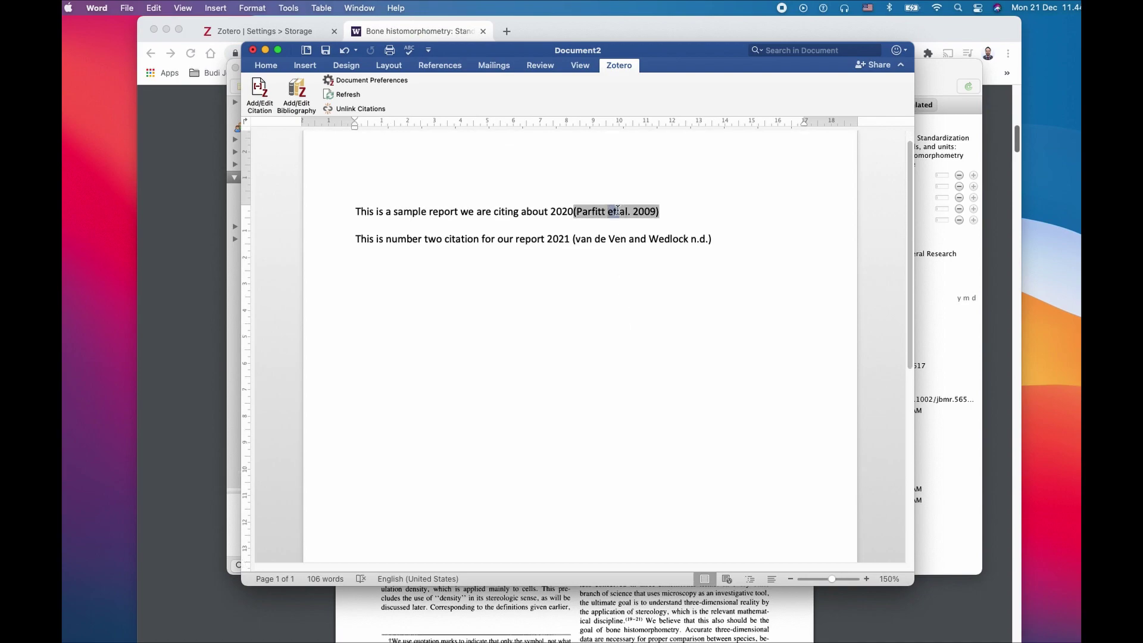
left_click(343, 83)
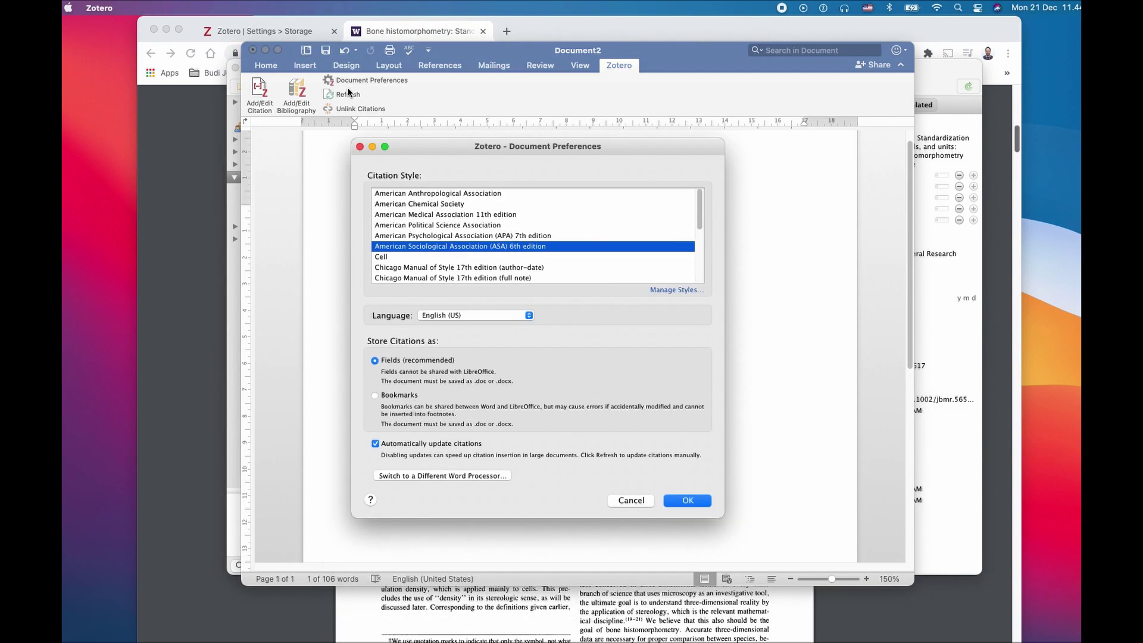
left_click(503, 238)
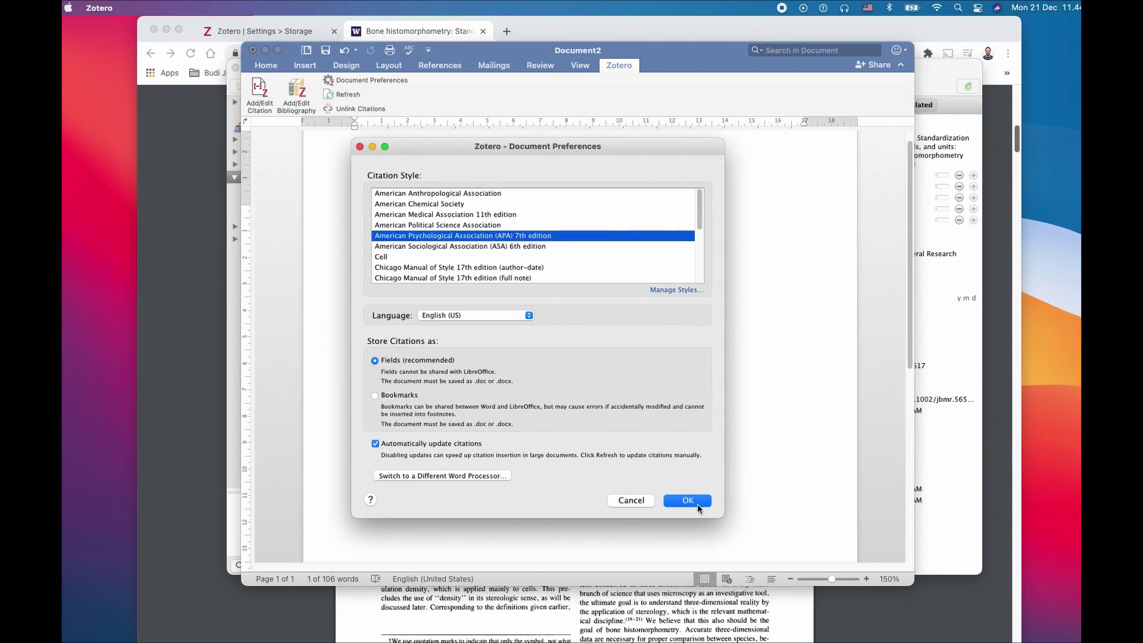
left_click(686, 500)
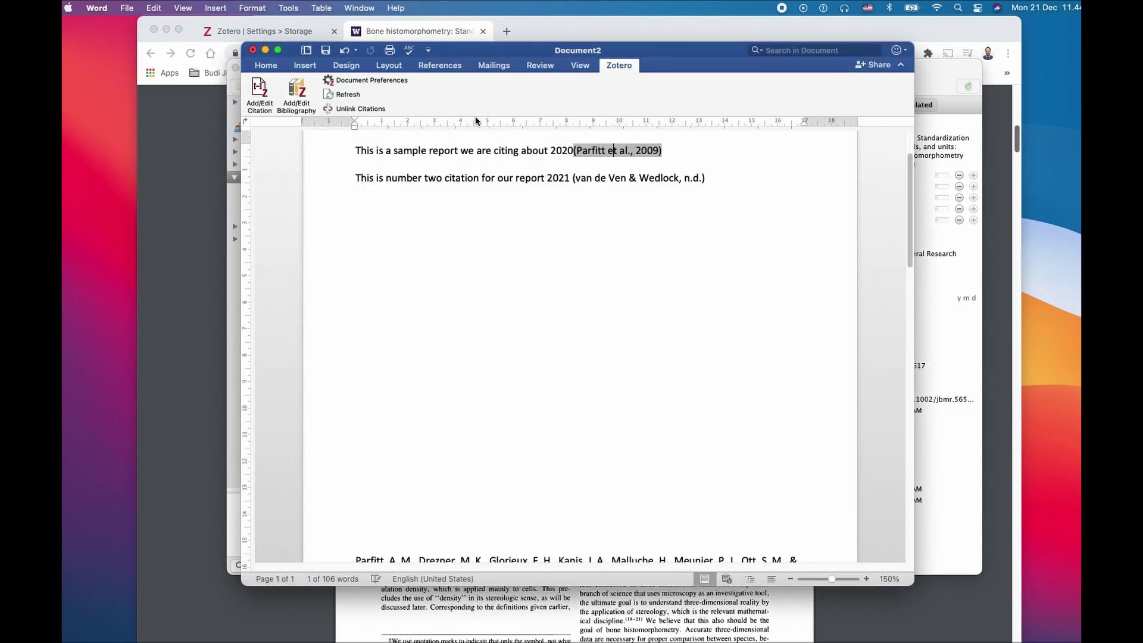
scroll(572, 306, "down", 1)
scroll(572, 305, "down", 5)
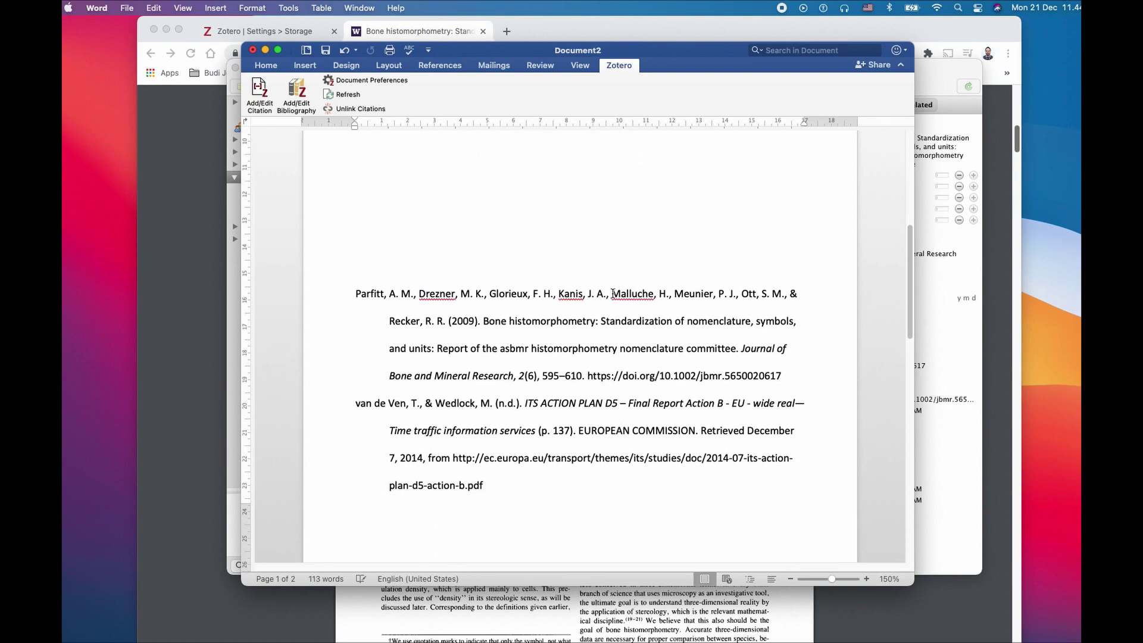
- Change the document citation style to IEEE for numbered citations and bibliography
scroll(619, 316, "up", 4)
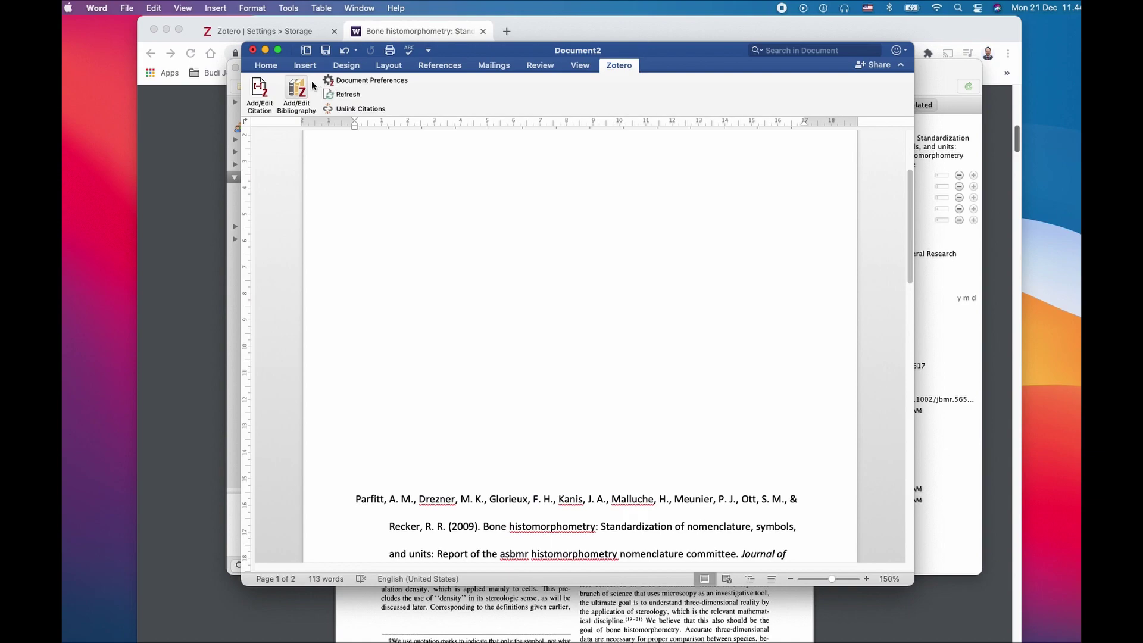
left_click(374, 82)
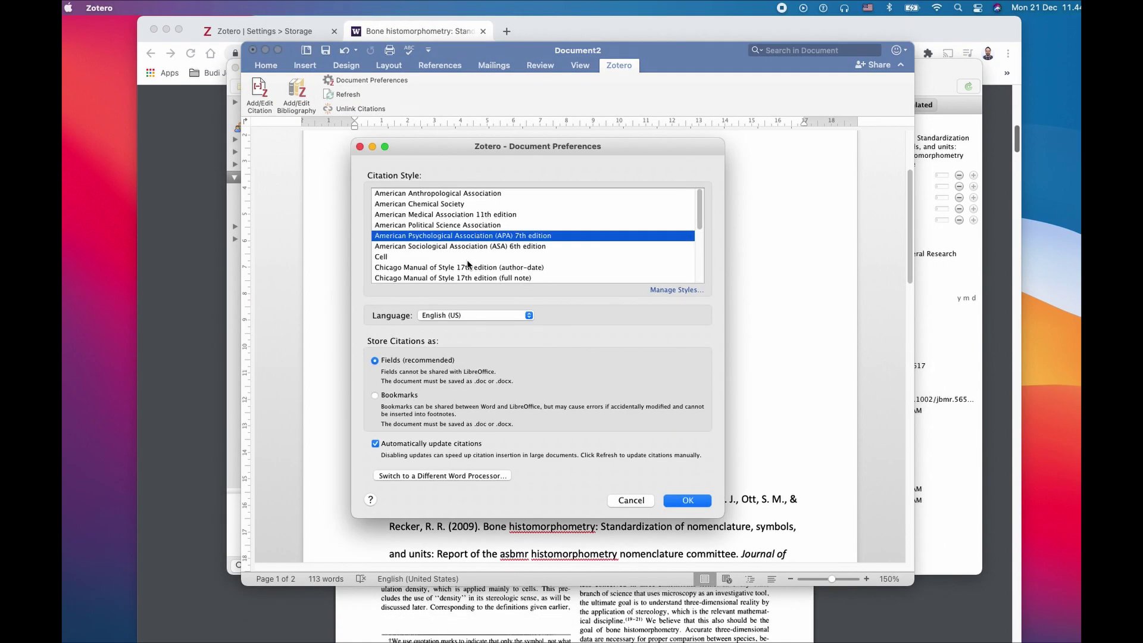
scroll(452, 262, "down", 2)
left_click(443, 266)
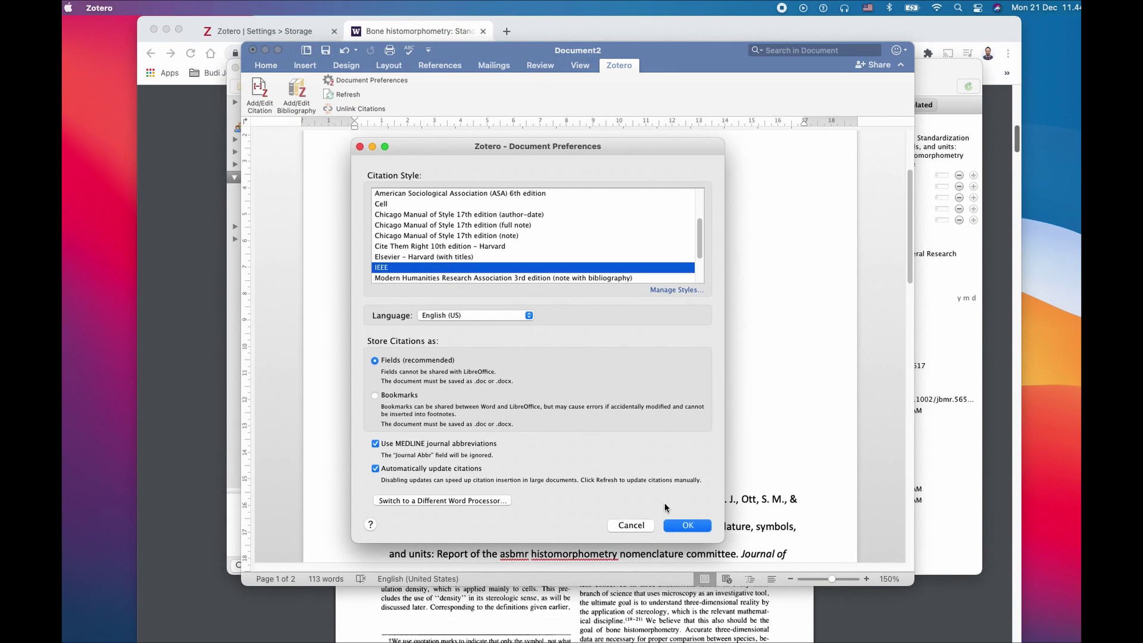
left_click(686, 526)
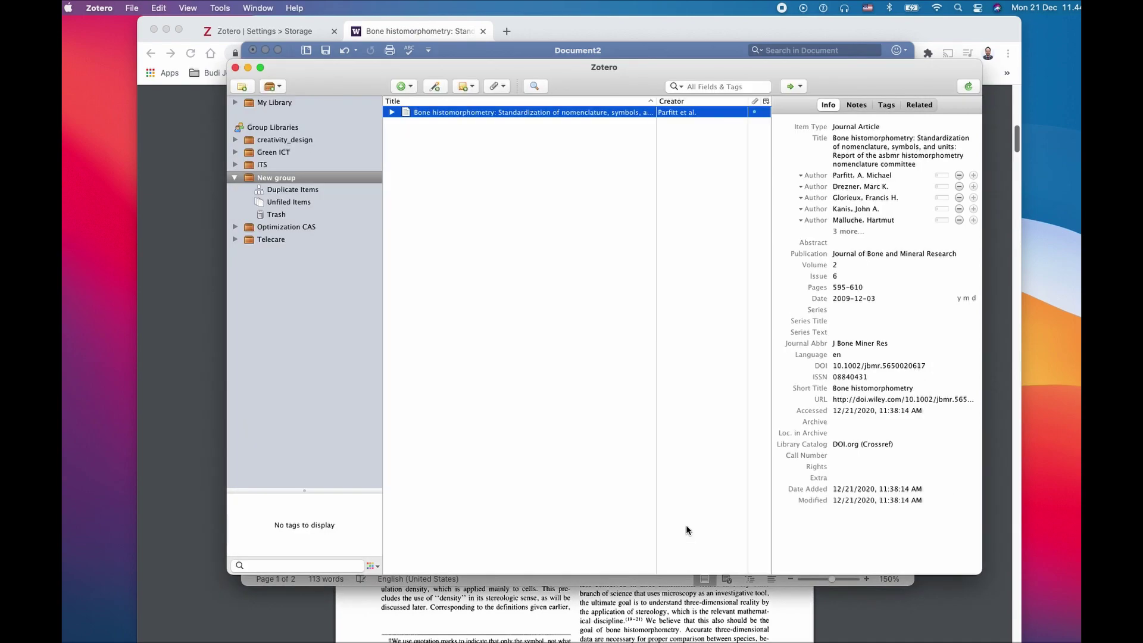
- Check the numbered citations [1] and [2] and the IEEE bibliography
scroll(615, 265, "down", 5)
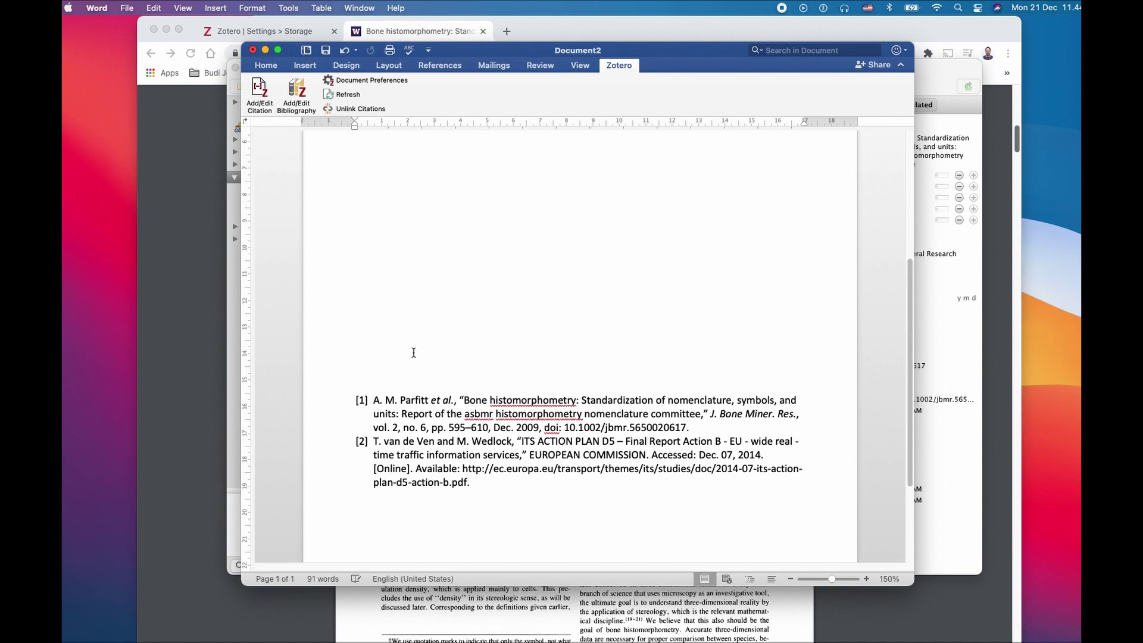
scroll(412, 335, "up", 10)
left_click(579, 229)
left_click(579, 258)
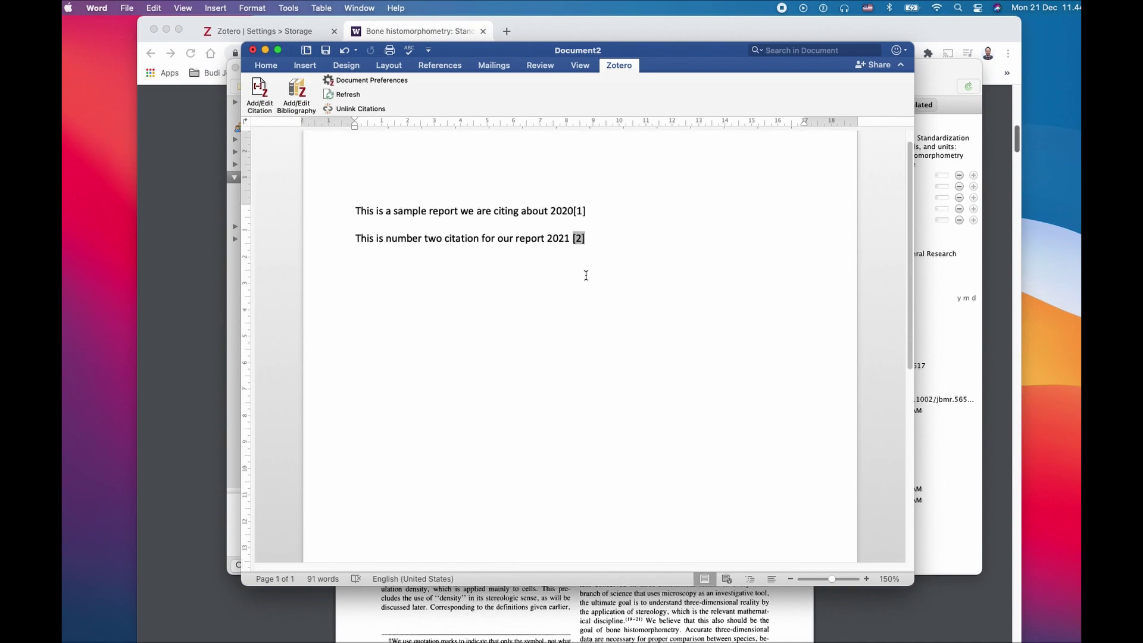
scroll(439, 403, "down", 3)
scroll(438, 403, "down", 3)
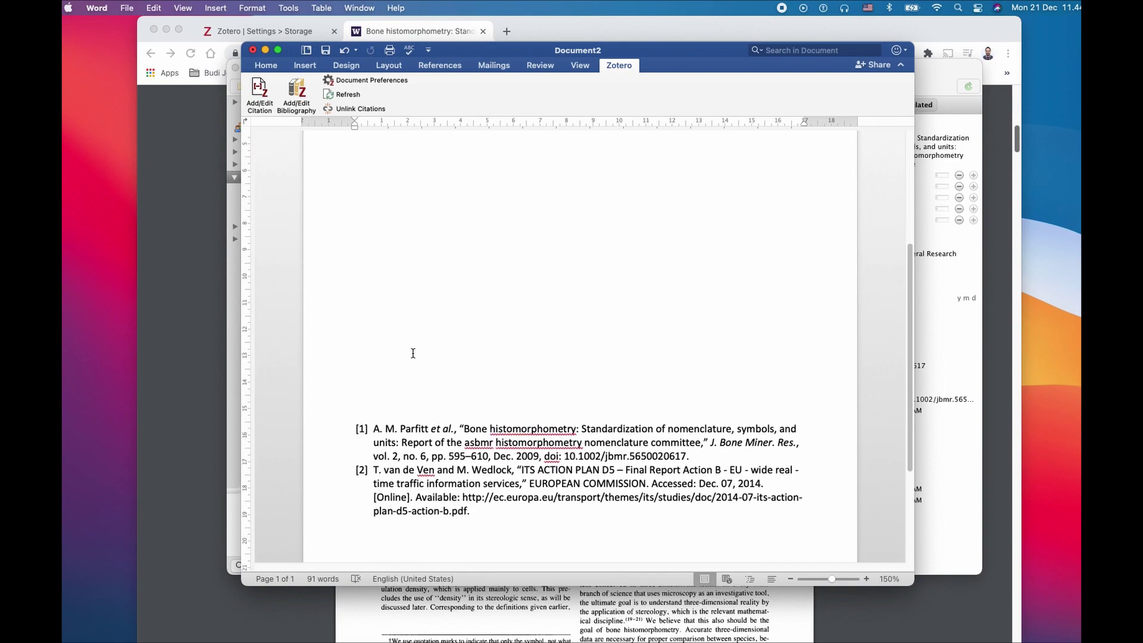
scroll(413, 351, "up", 8)
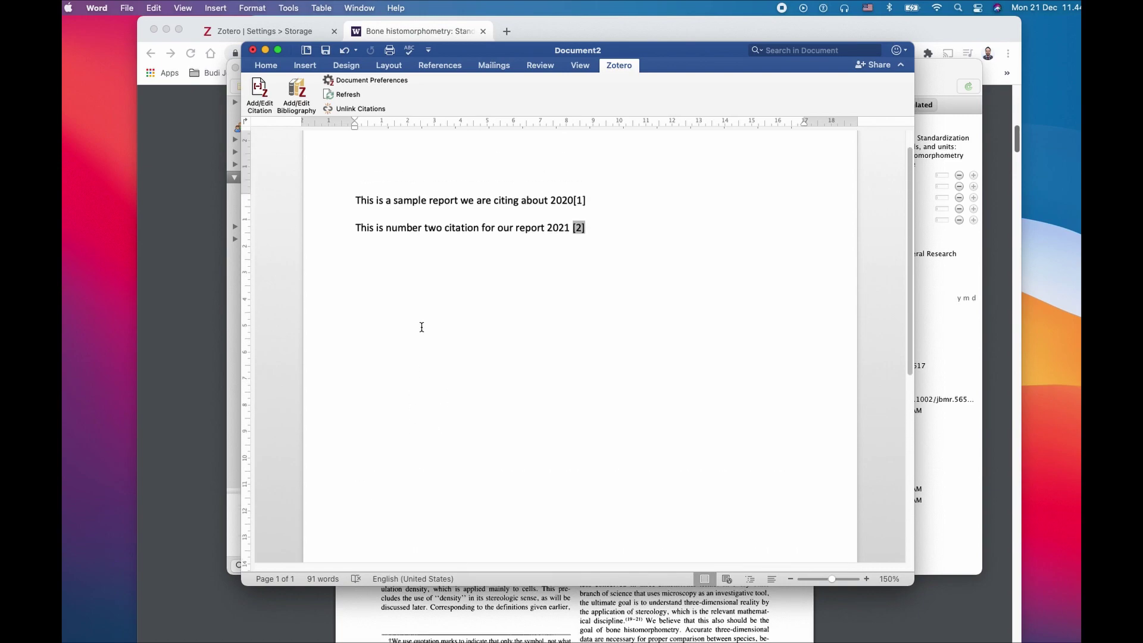
- Restore APA 7th edition so citations read (Parfitt et al., 2009), then review the bibliography
left_click(357, 80)
scroll(506, 244, "up", 3)
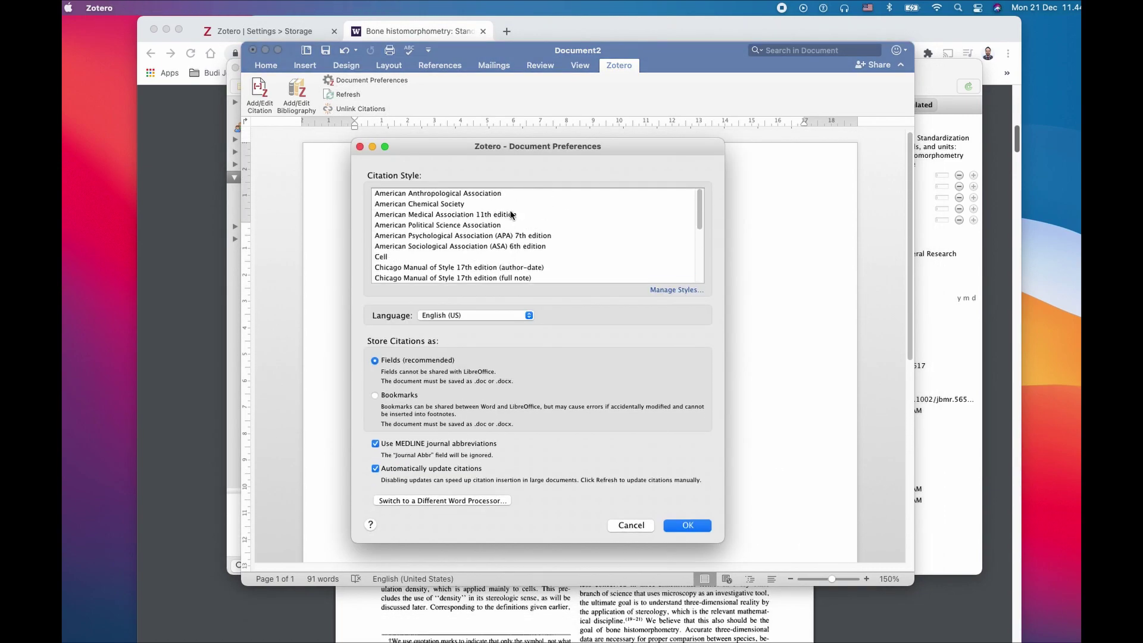
left_click(523, 235)
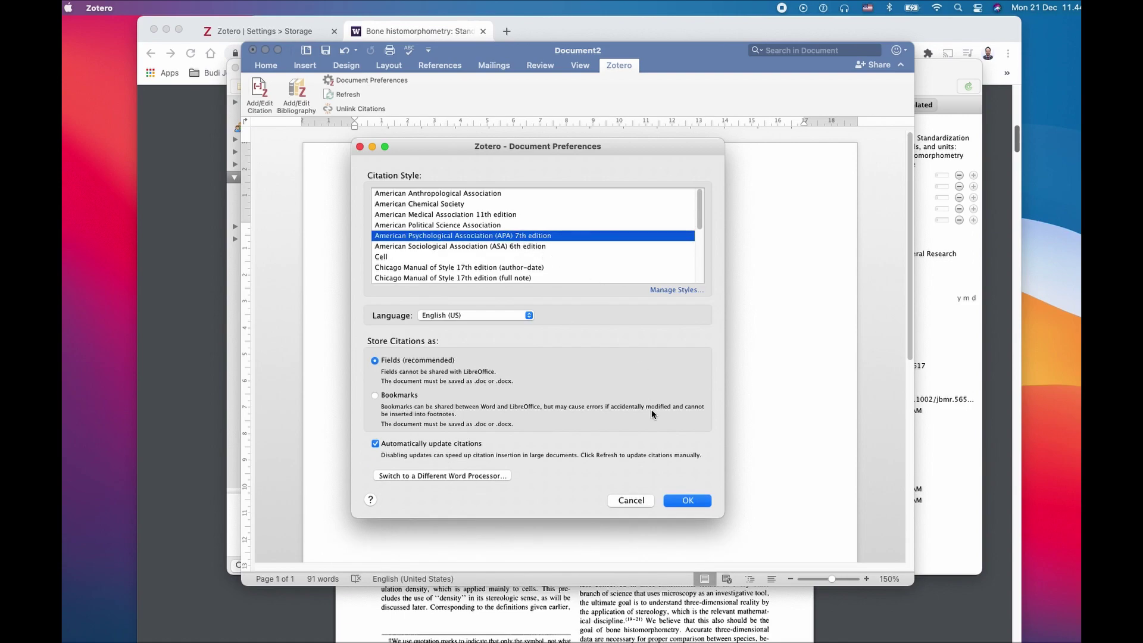
left_click(686, 501)
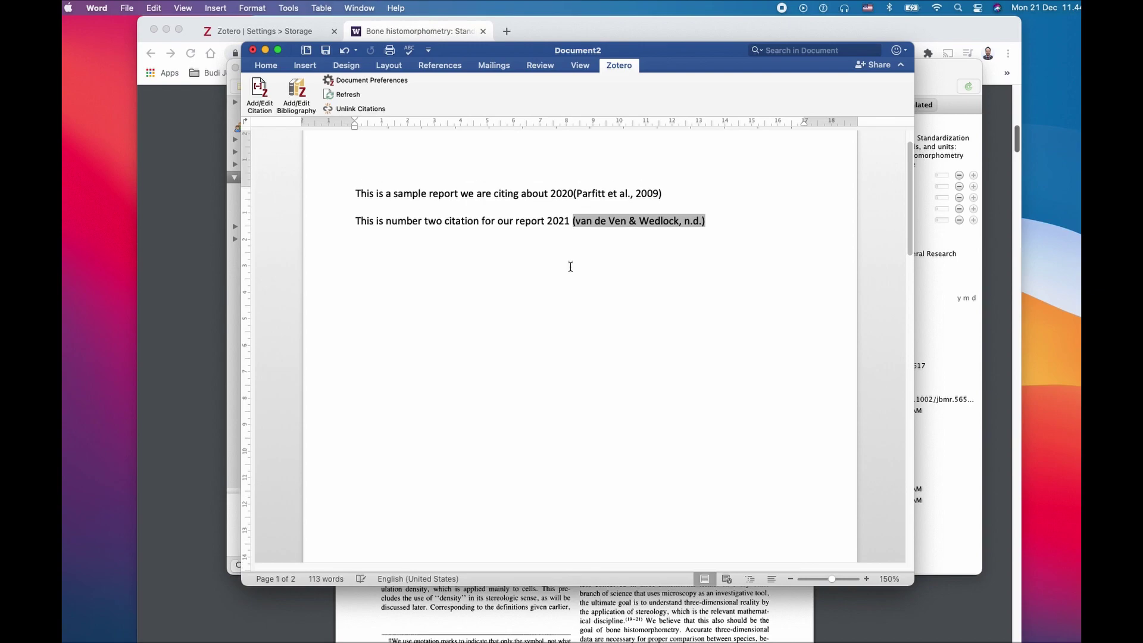
scroll(570, 266, "down", 5)
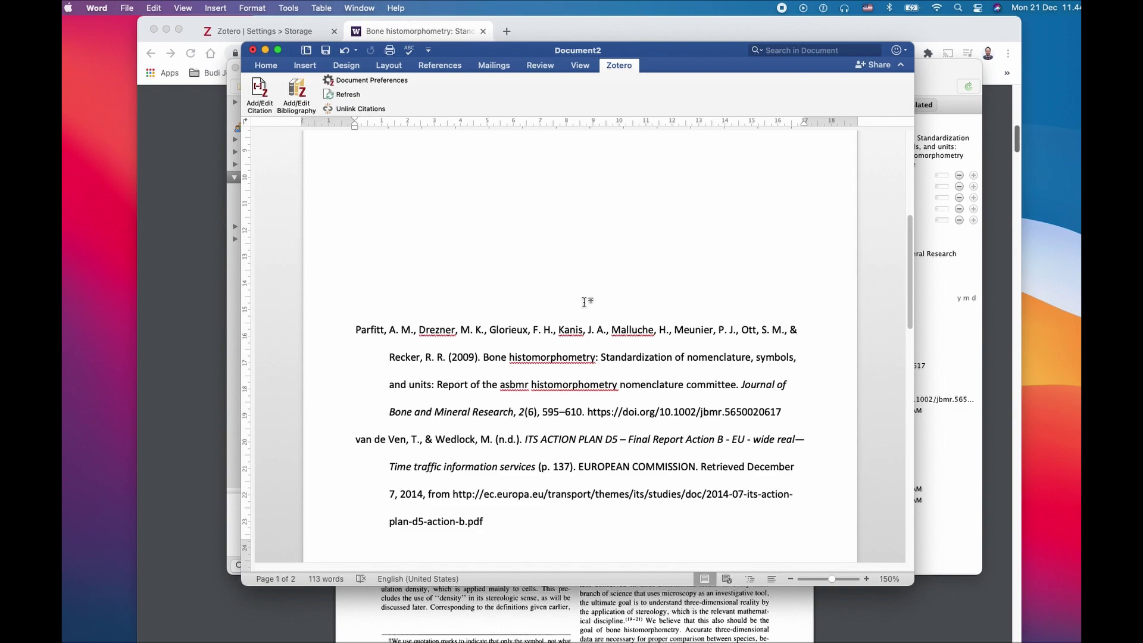
scroll(586, 305, "up", 5)
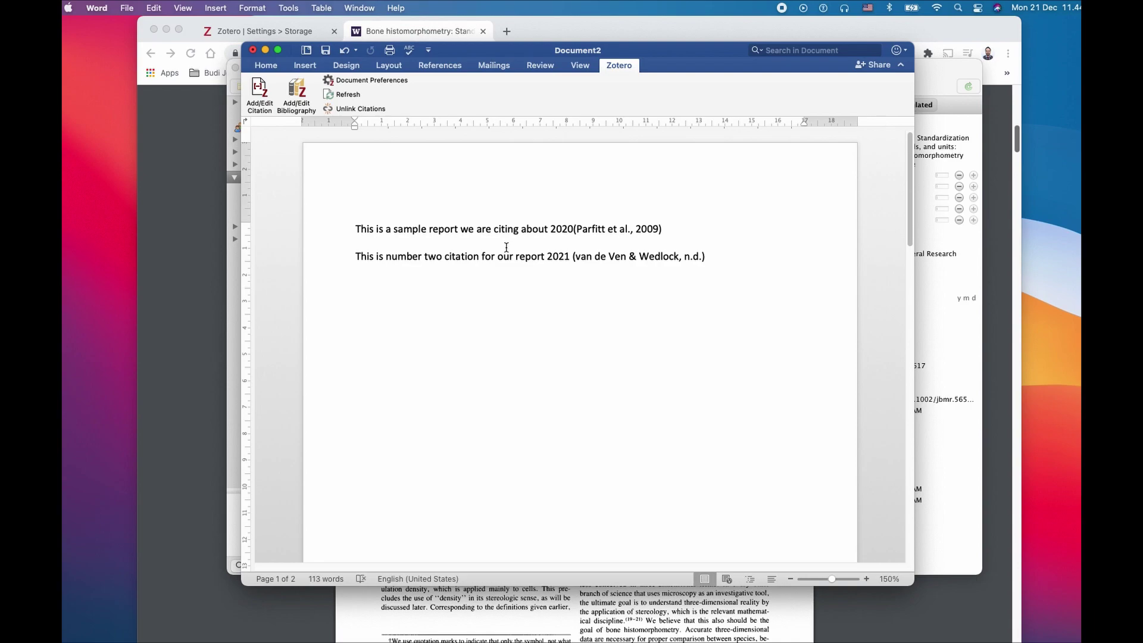
- Insert a space between 2020 and the (Parfitt et al., 2009) citation
key("super+z")
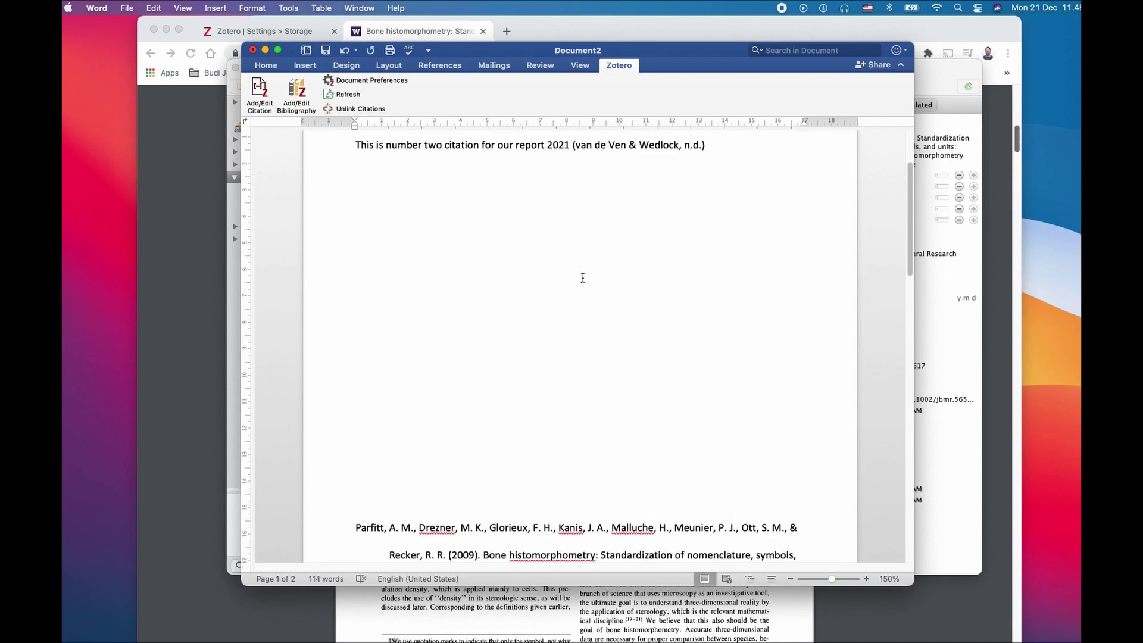